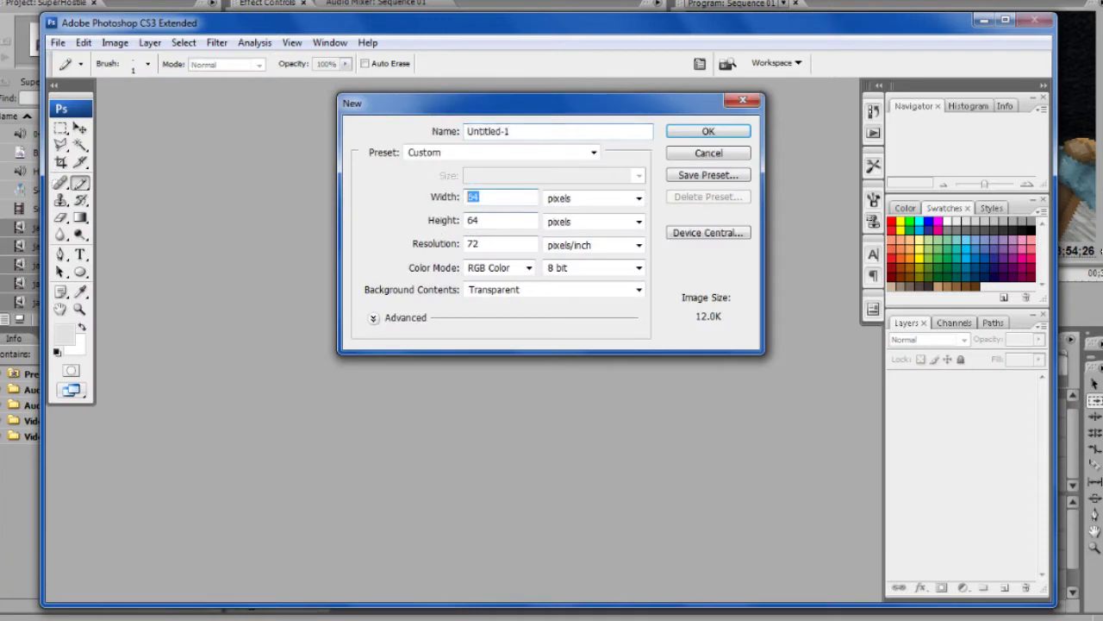
Create a transparent document 128 pixels wide and 1280 pixels high, and set the foreground colour to dark brown
type("1280")
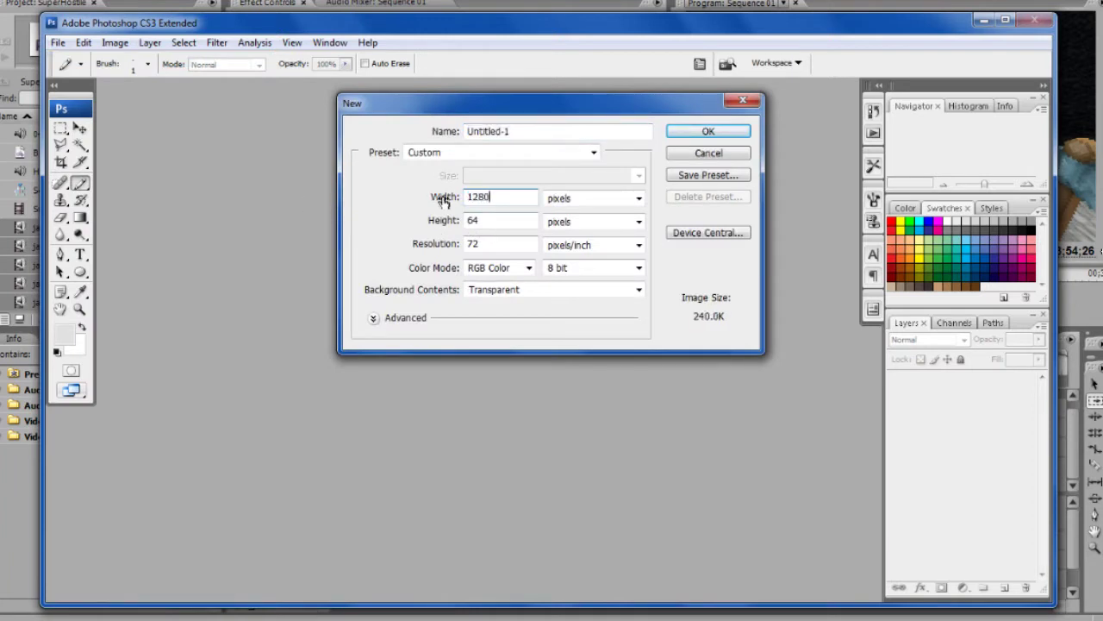
key("BackSpace")
key("Tab")
key("Tab")
type("12")
key("Return")
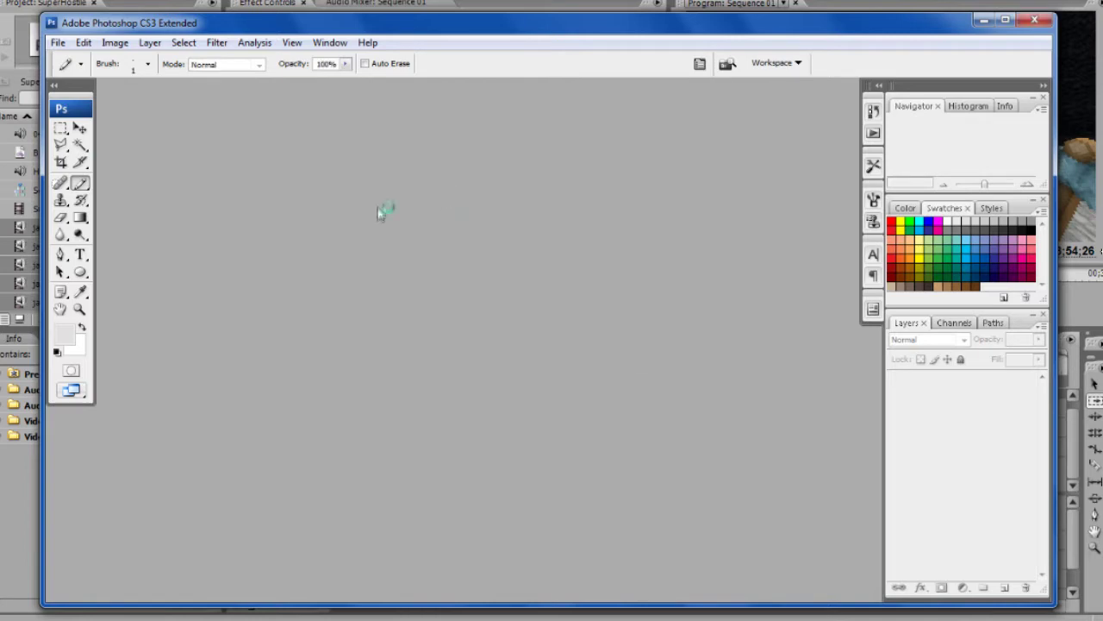
left_click(970, 288)
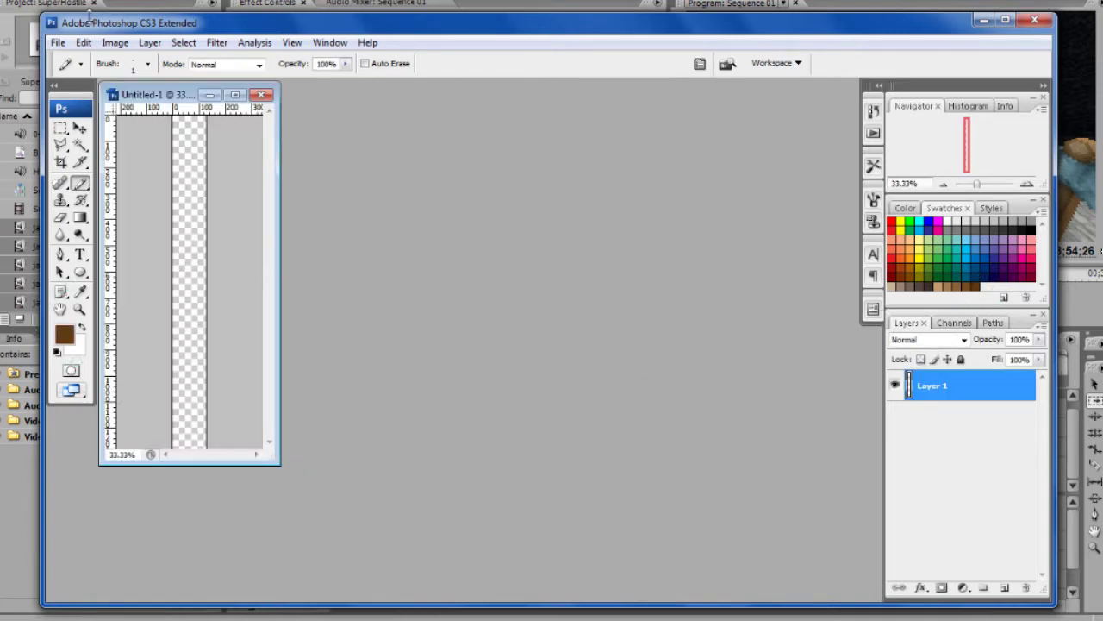
Set the canvas height to 128 pixels, accept the clipping, and enlarge the document window
left_click(112, 43)
left_click(138, 170)
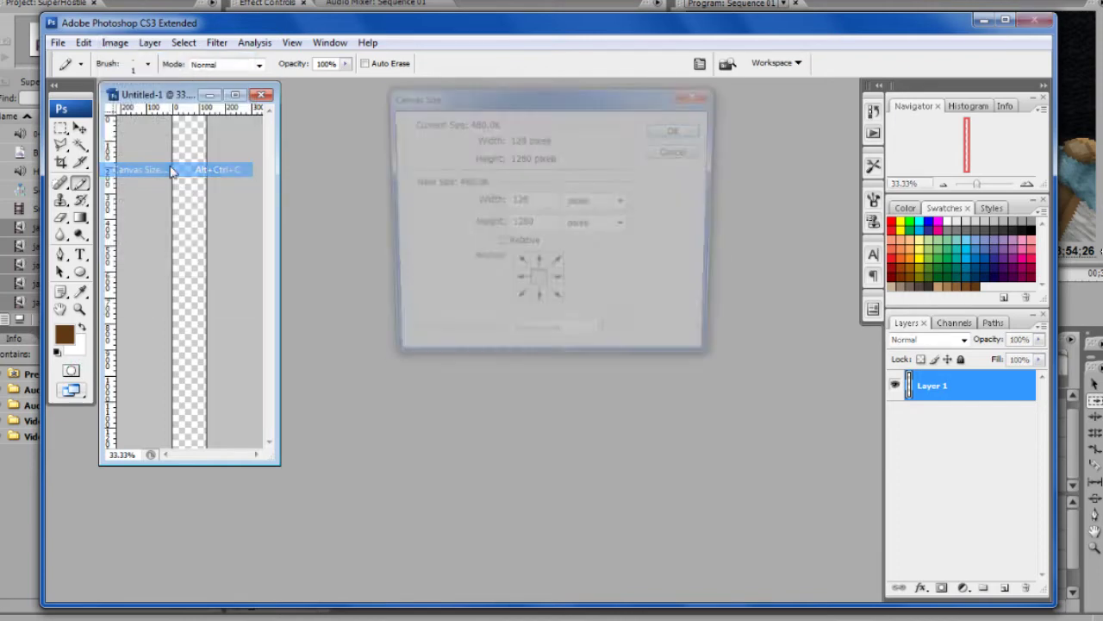
key("BackSpace")
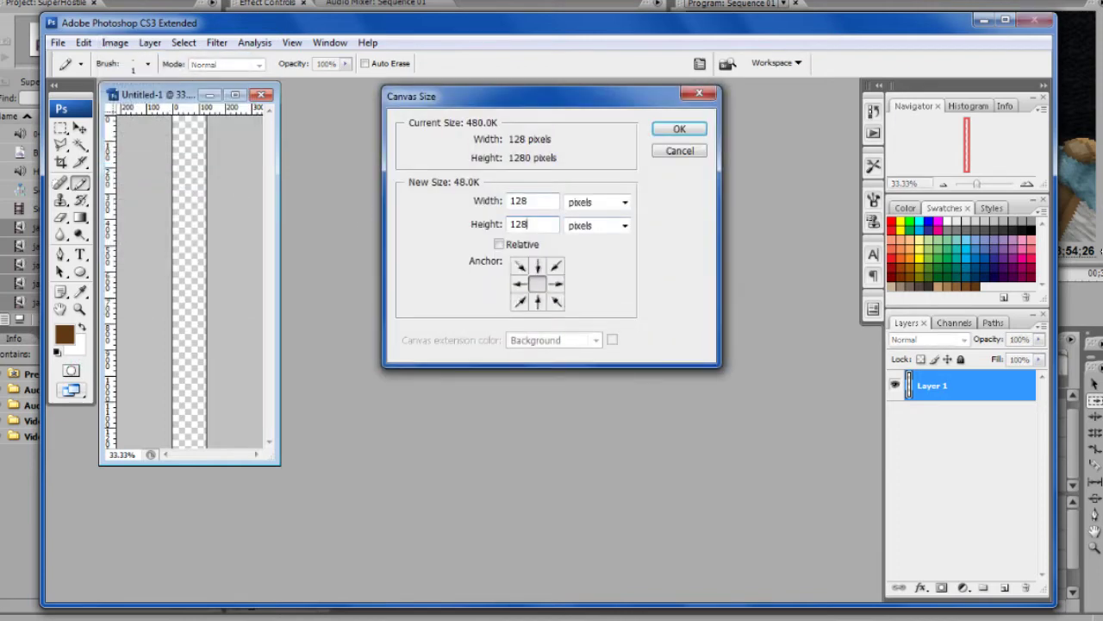
key("Return")
left_click(515, 252)
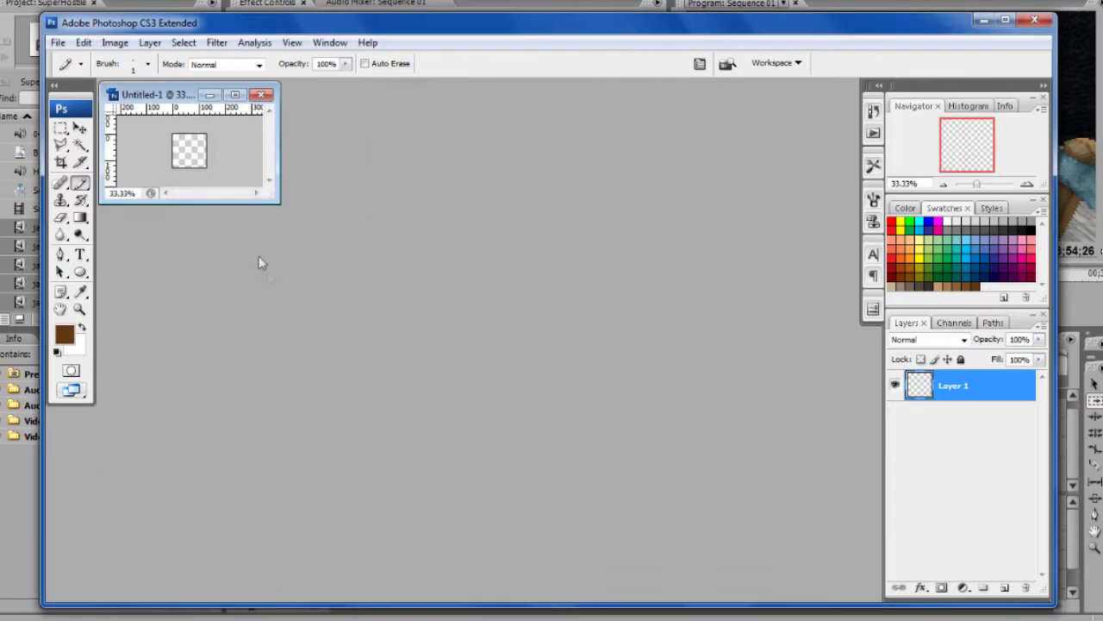
left_click_drag(276, 200, 811, 543)
scroll(763, 485, "up", 3)
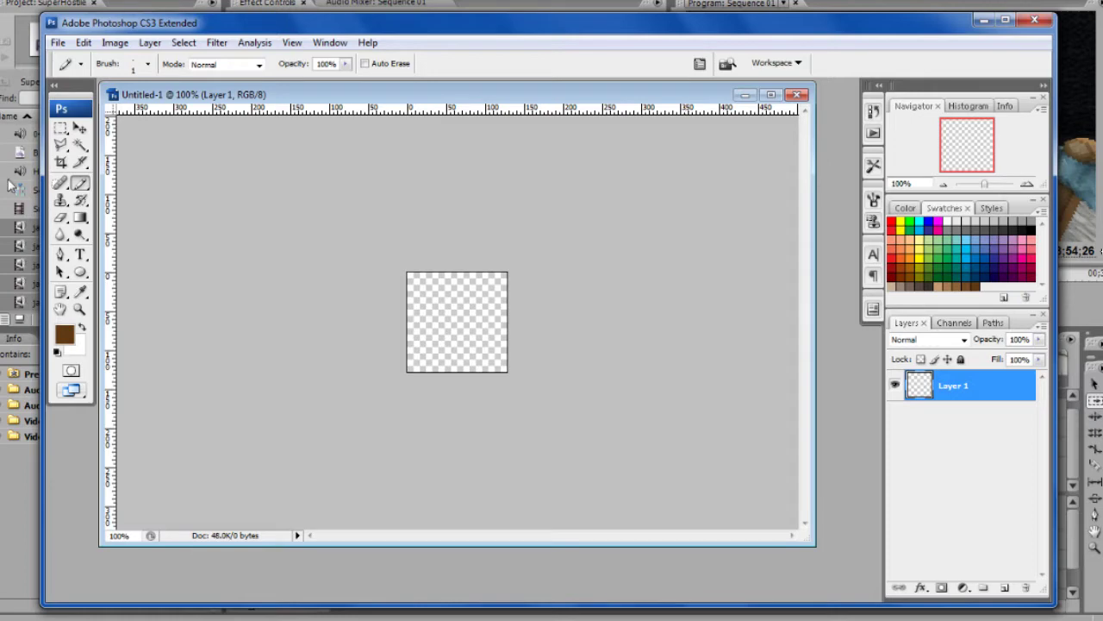
Fill the layer with white, and set light tan as the foreground and dark brown as the background colour
key("ctrl+BackSpace")
left_click(82, 329)
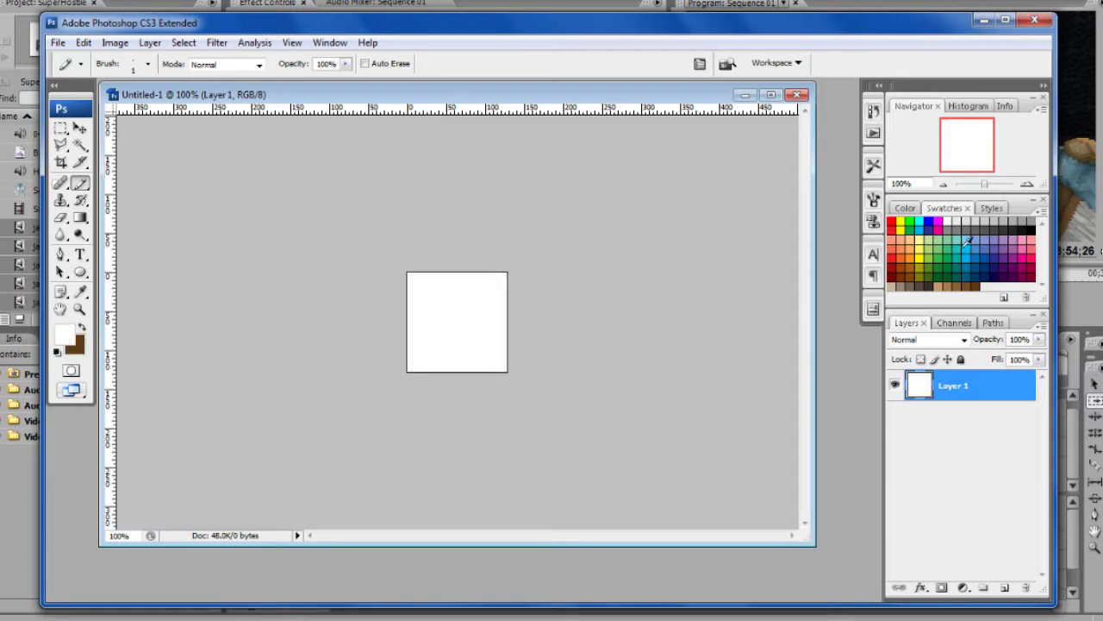
left_click(943, 282)
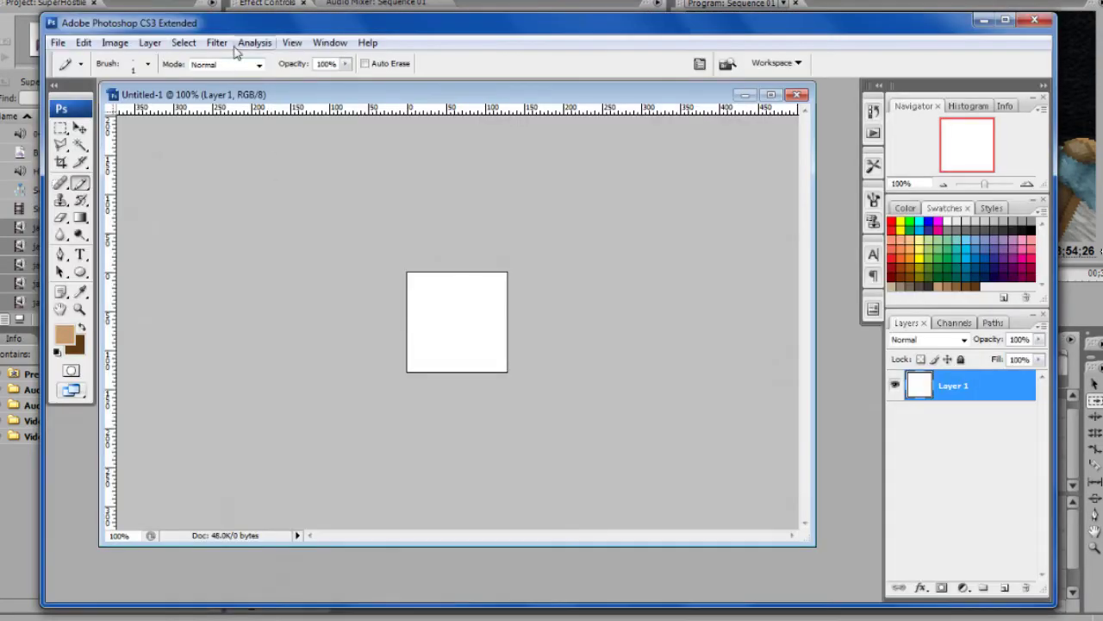
Render randomized Fibers on the layer with a variance of 64 and a strength of 64
left_click(216, 42)
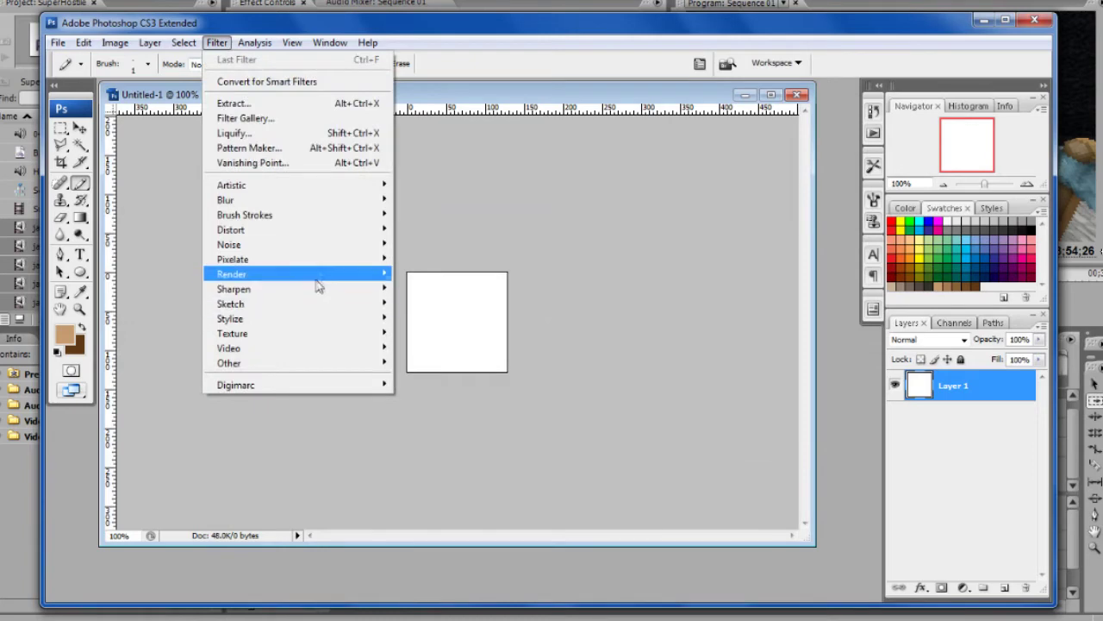
mouse_move(320, 273)
left_click(446, 304)
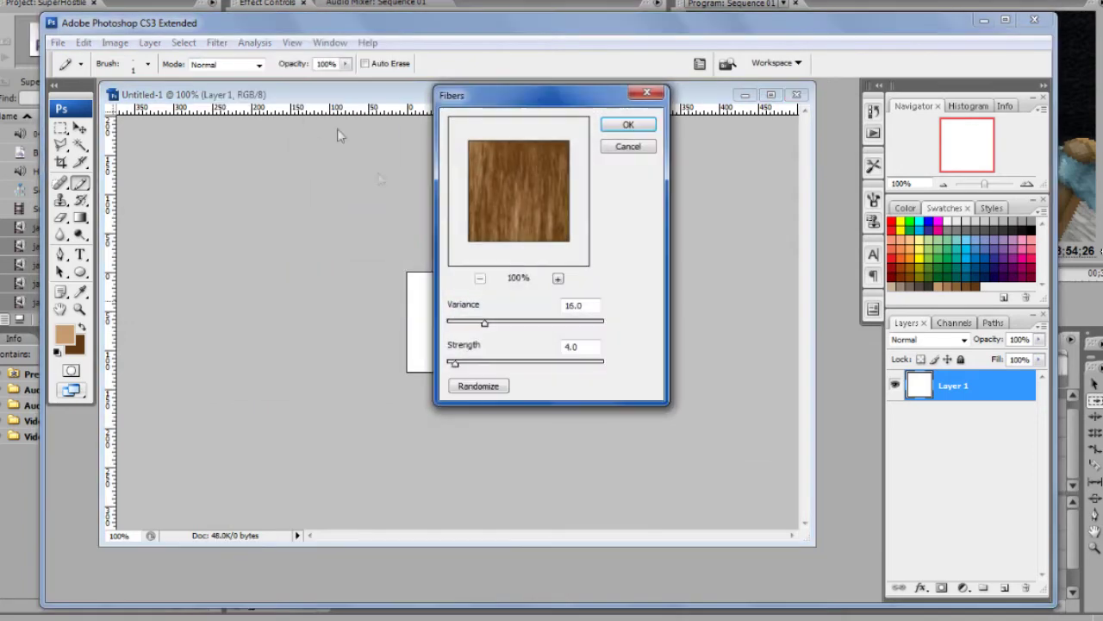
left_click_drag(485, 323, 733, 335)
left_click_drag(455, 364, 987, 410)
left_click(488, 388)
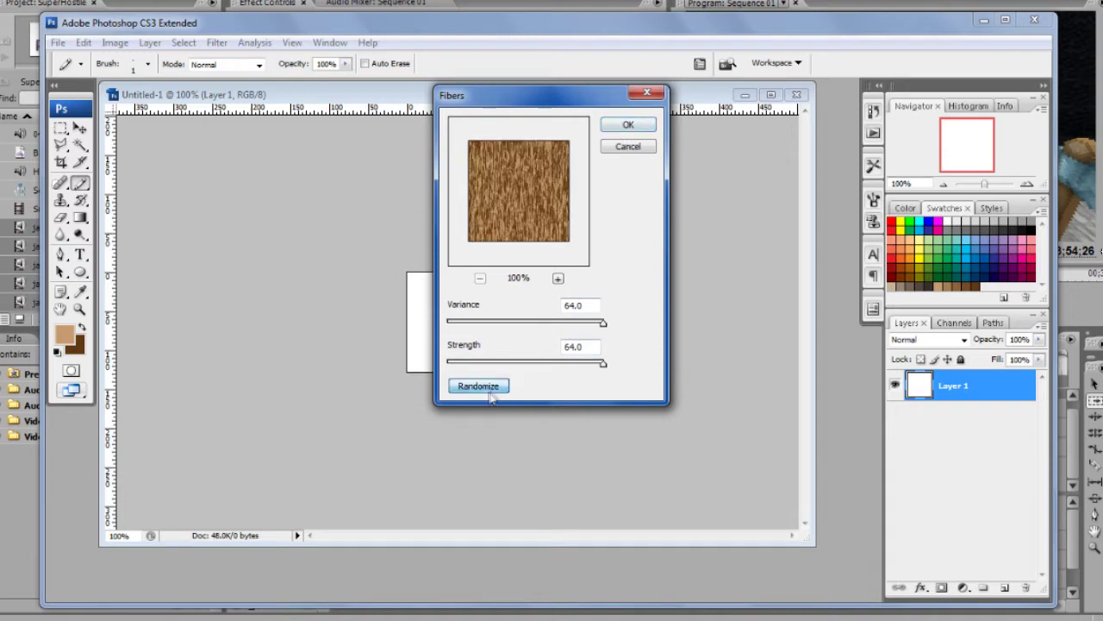
left_click(634, 125)
Rotate the fiber layer 90 degrees so the grain runs horizontally
key("v")
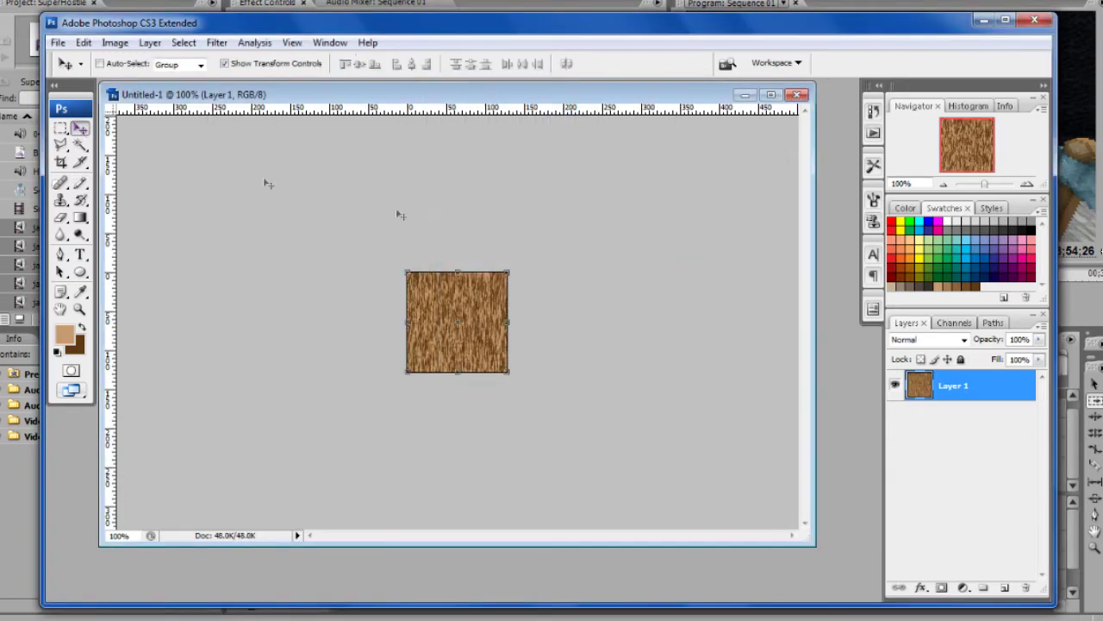
left_click_drag(516, 258, 569, 434)
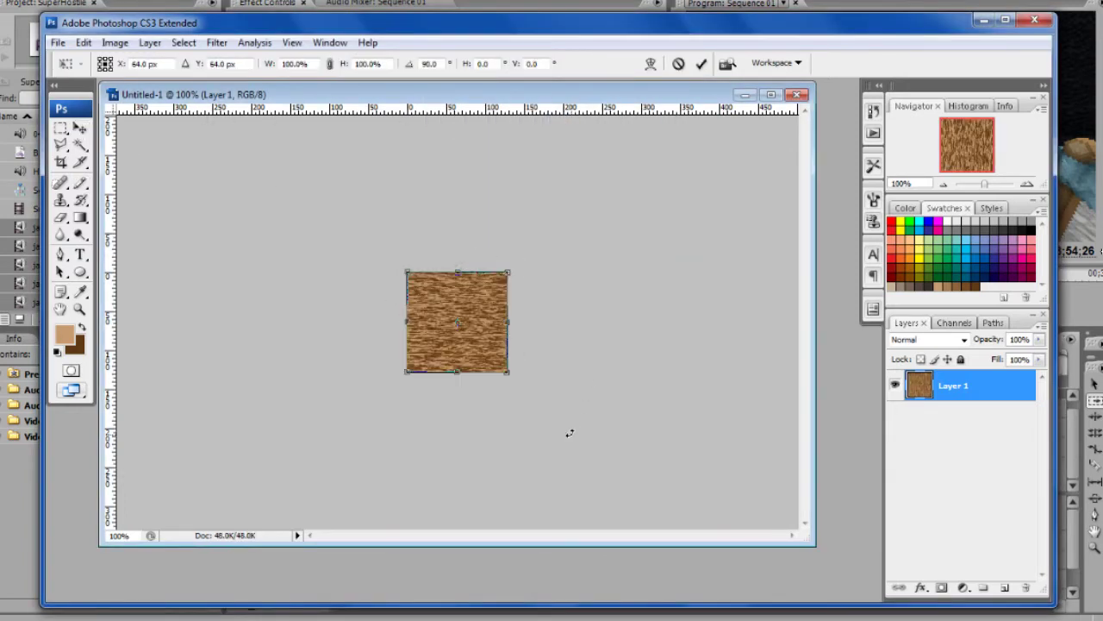
left_click(702, 64)
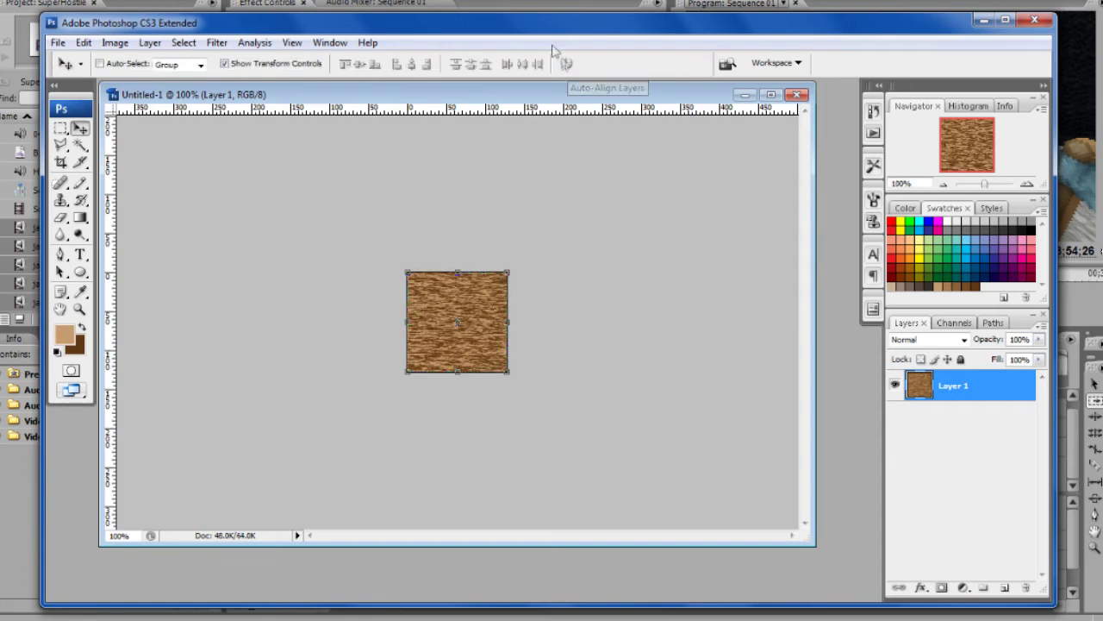
Open the Artistic Neon Glow filter for the wood grain layer in the filter gallery
left_click(292, 42)
mouse_move(211, 51)
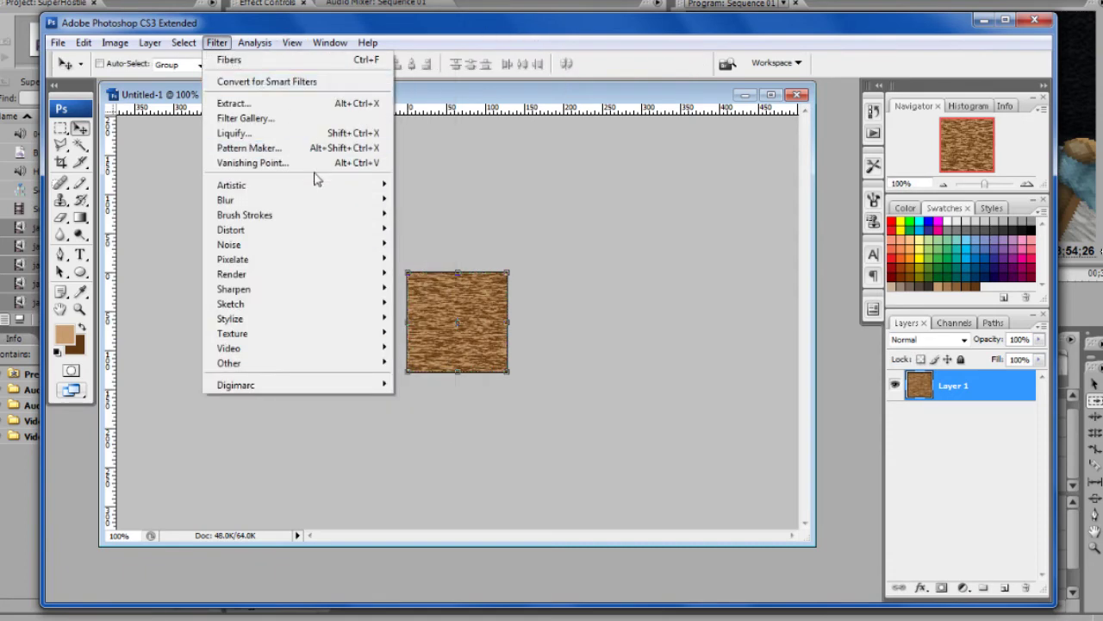
mouse_move(345, 188)
left_click(431, 259)
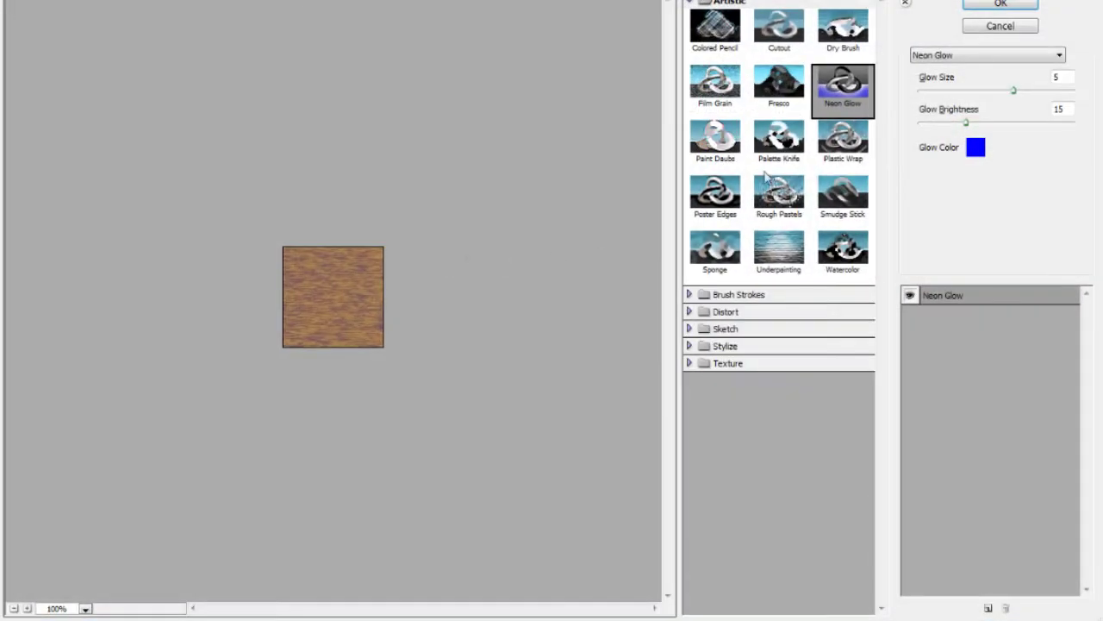
Try the Paint Daubs filter on the grain with sharpness 0 and a slightly larger brush size
left_click(743, 153)
left_click(769, 153)
left_click(767, 185)
left_click(741, 151)
left_click(763, 187)
left_click(737, 205)
left_click(736, 157)
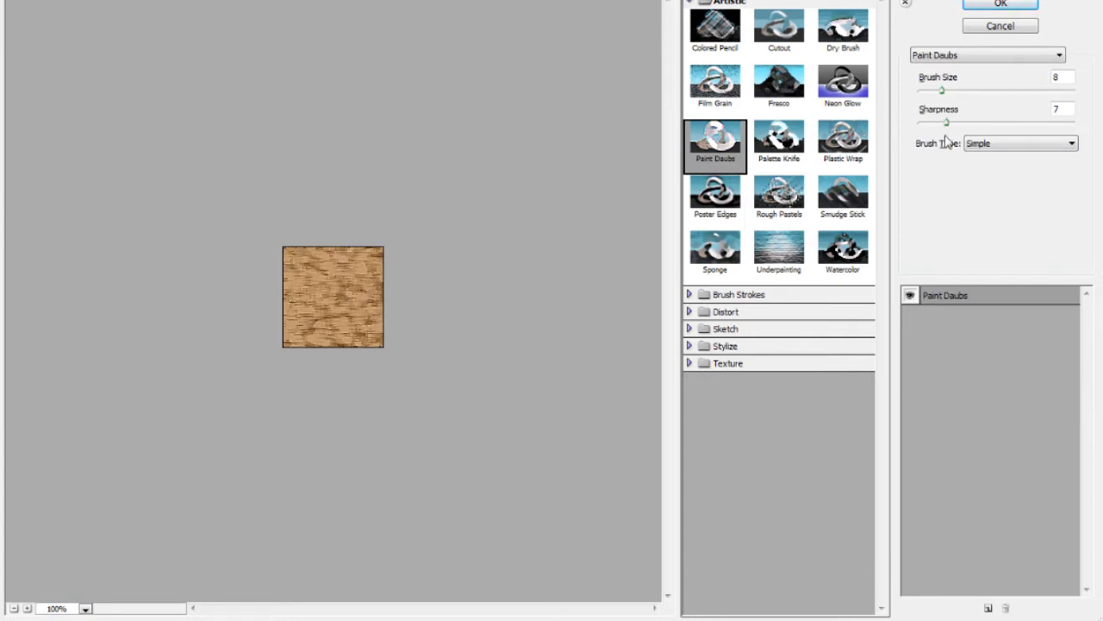
left_click_drag(945, 125, 893, 130)
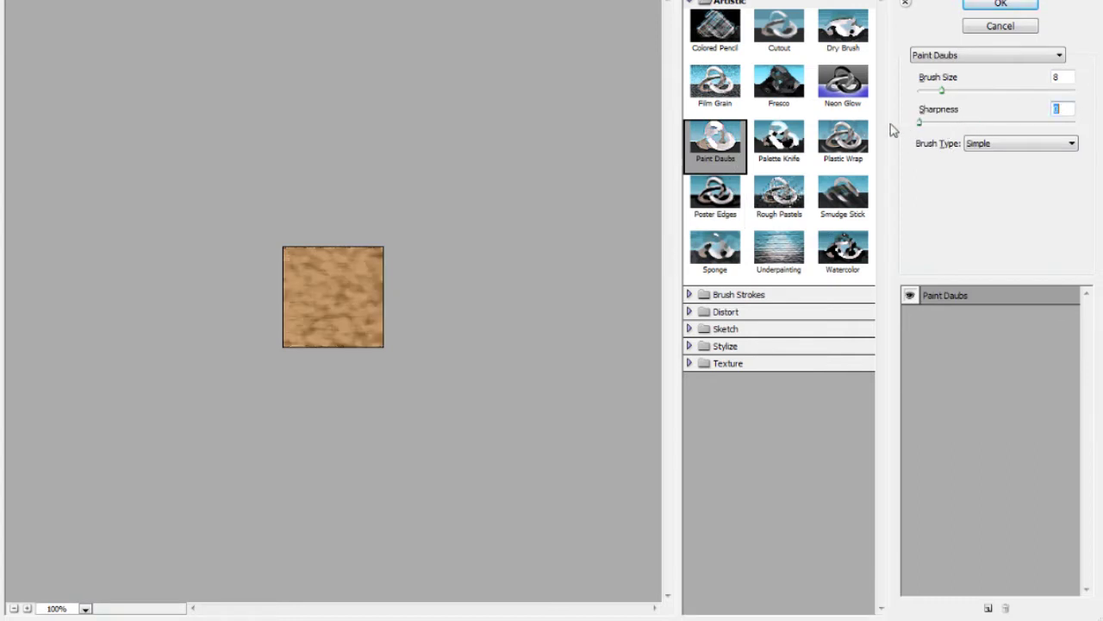
mouse_move(945, 93)
left_mouse_down()
mouse_move(923, 94)
mouse_move(957, 94)
left_mouse_up()
Preview other Artistic filters on the grain, including Fresco, Neon Glow, Plastic Wrap, Smudge Stick, Watercolor, Sponge, Rough Pastels and Dry Brush
left_click(779, 91)
left_click(844, 92)
left_click(851, 143)
left_click(843, 207)
left_click(843, 249)
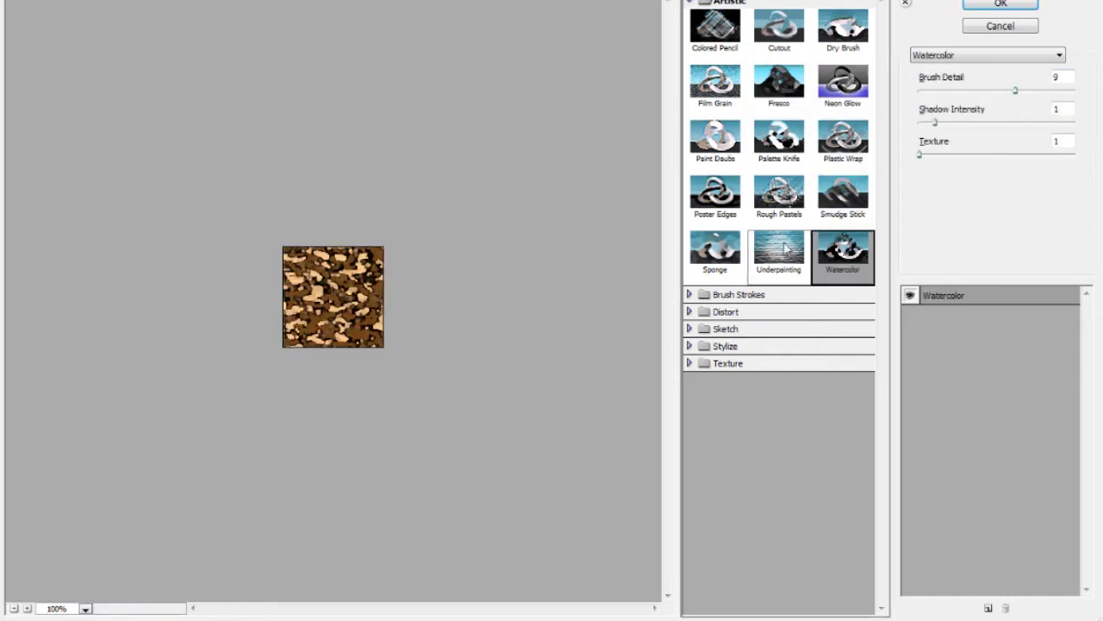
left_click(714, 250)
left_click(775, 205)
left_click(779, 85)
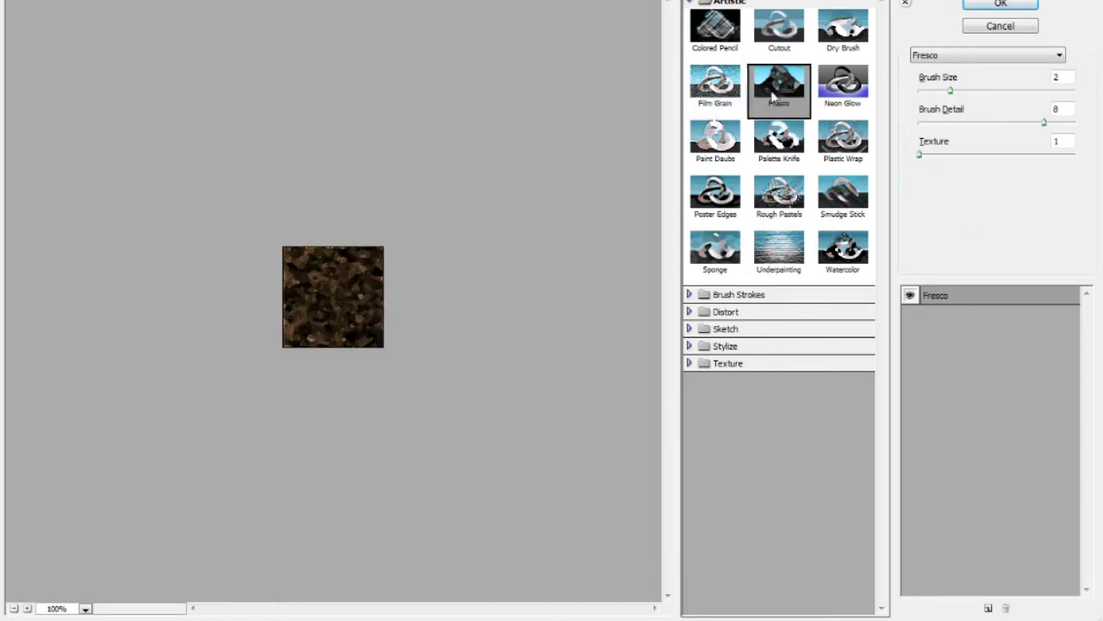
left_click(852, 31)
Apply the Cutout filter with the maximum number of levels, minimum edge simplicity and an edge fidelity of 2
left_click(798, 44)
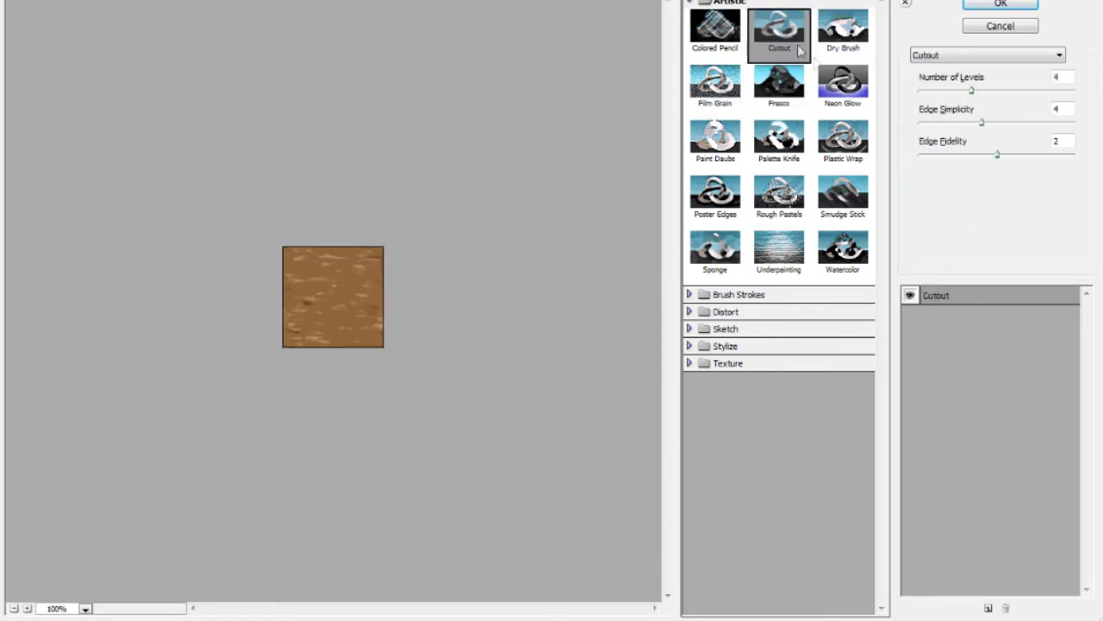
left_click(990, 124)
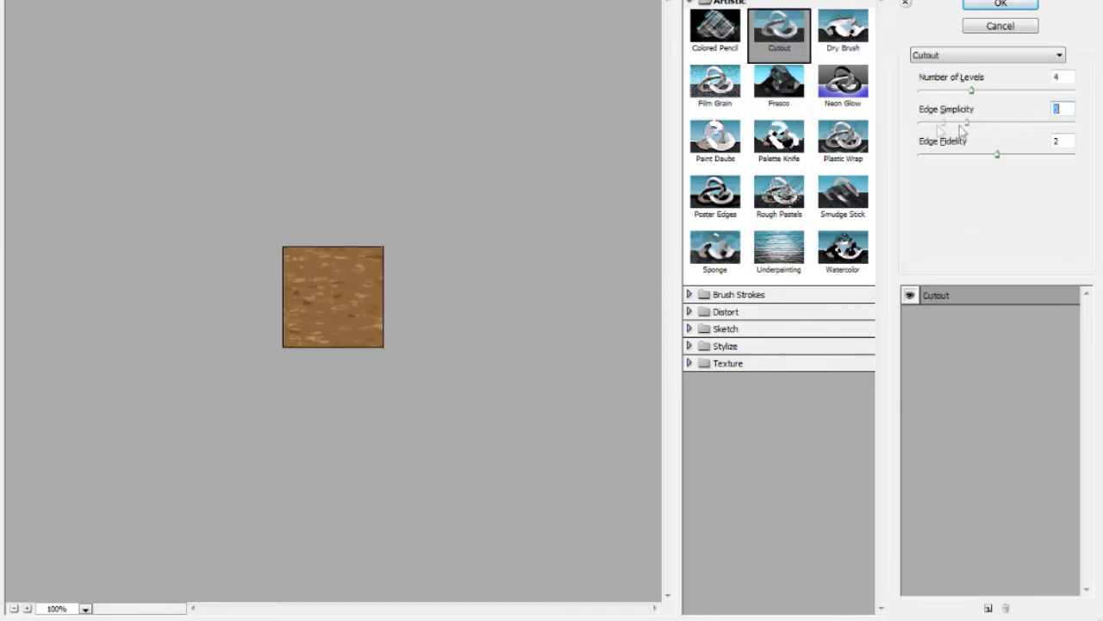
left_click_drag(979, 124, 912, 136)
left_click_drag(973, 91, 1086, 96)
left_click(1021, 4)
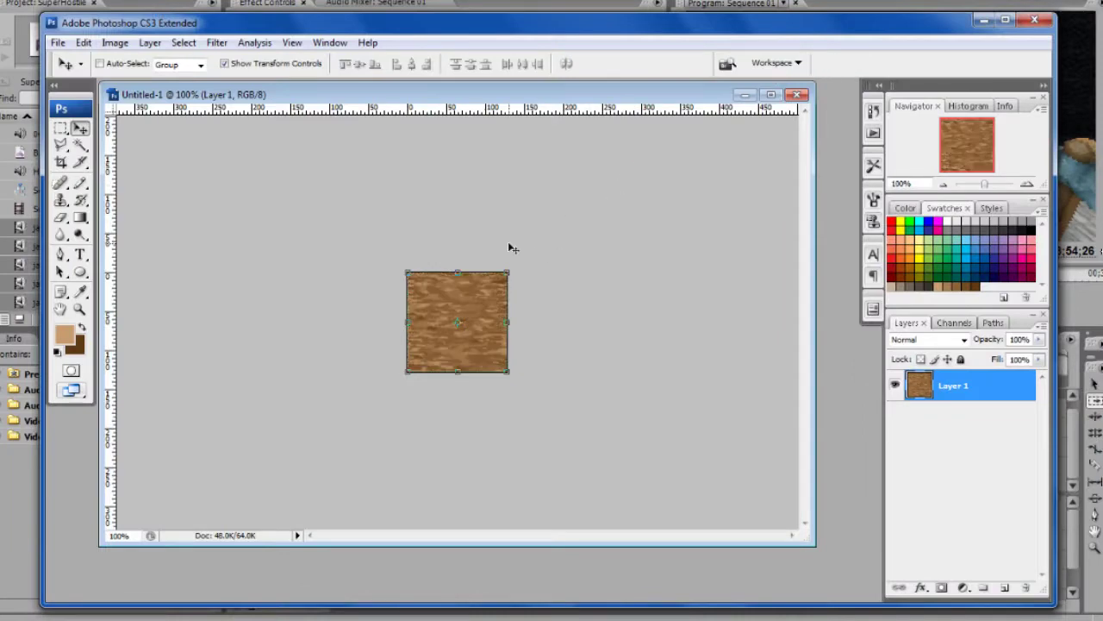
Offset the layer 64 pixels horizontally and 64 pixels vertically with wrap around
left_click(216, 42)
mouse_move(254, 42)
mouse_move(217, 43)
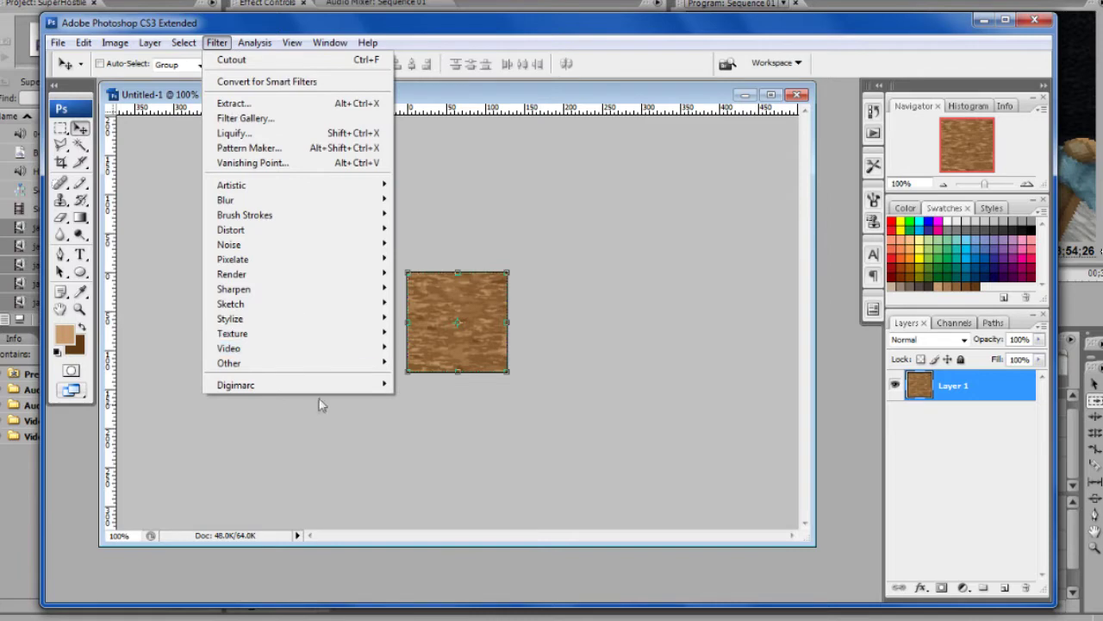
mouse_move(362, 363)
left_click(422, 421)
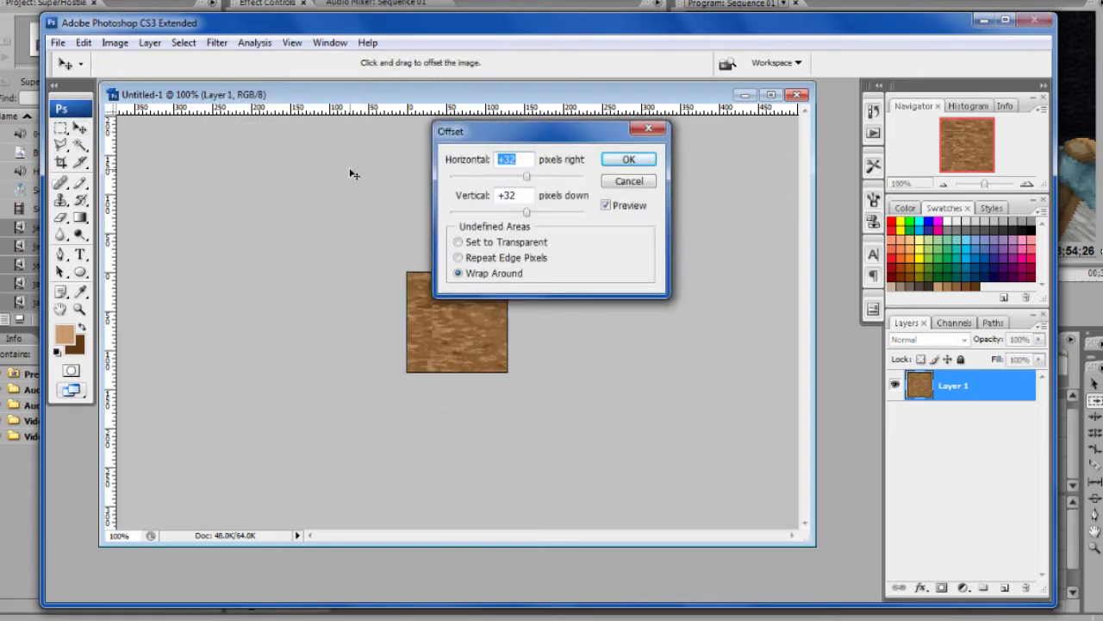
type("12")
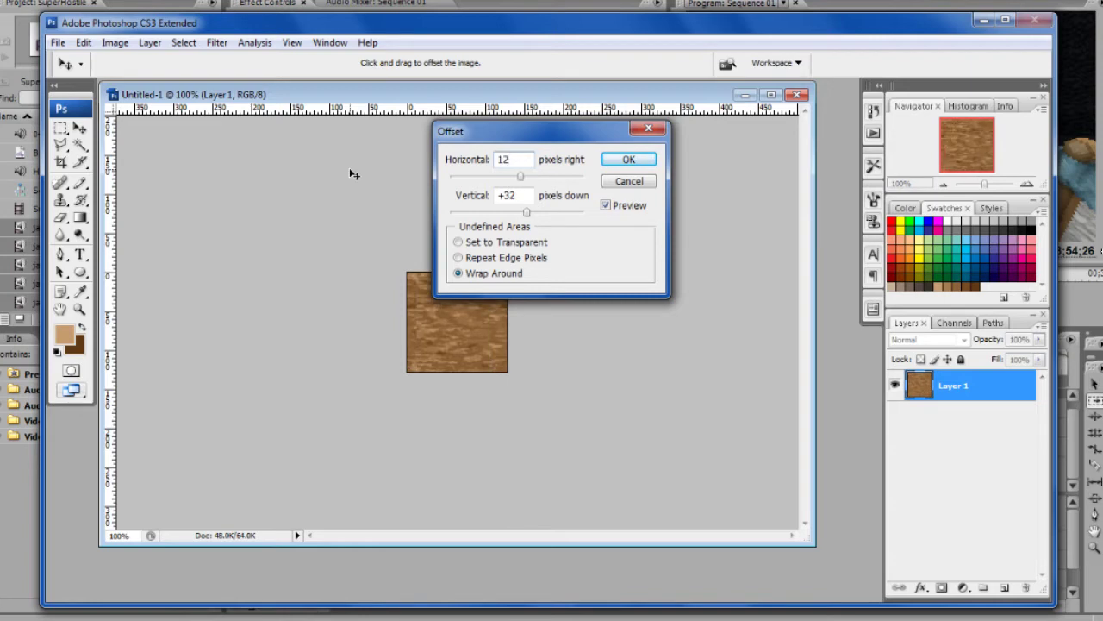
key("BackSpace")
key("BackSpace")
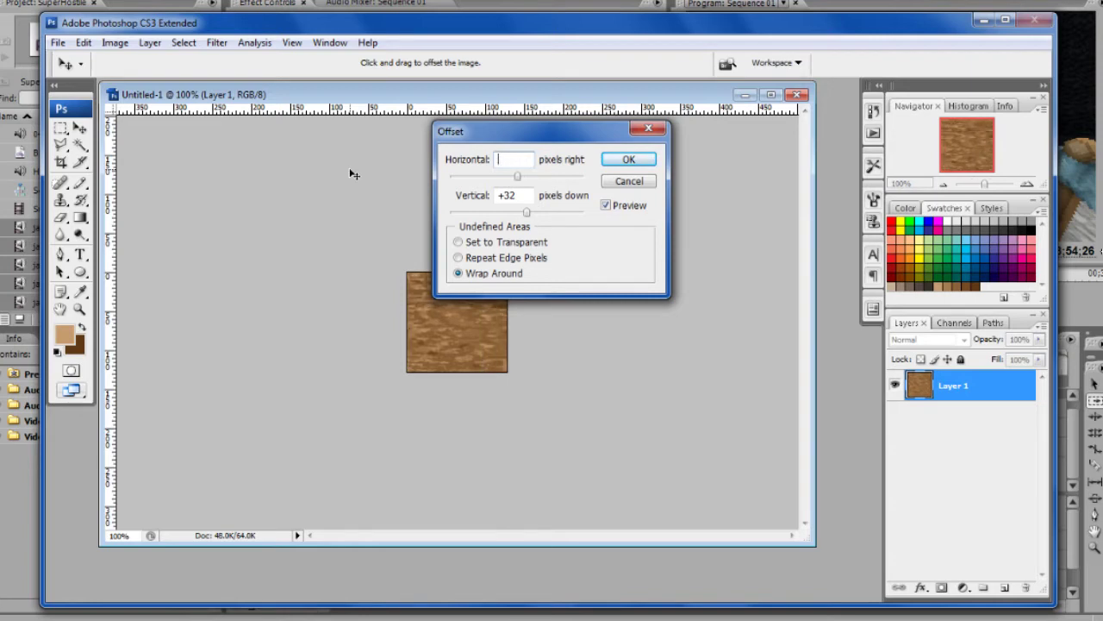
key("Tab")
type("64")
key("Return")
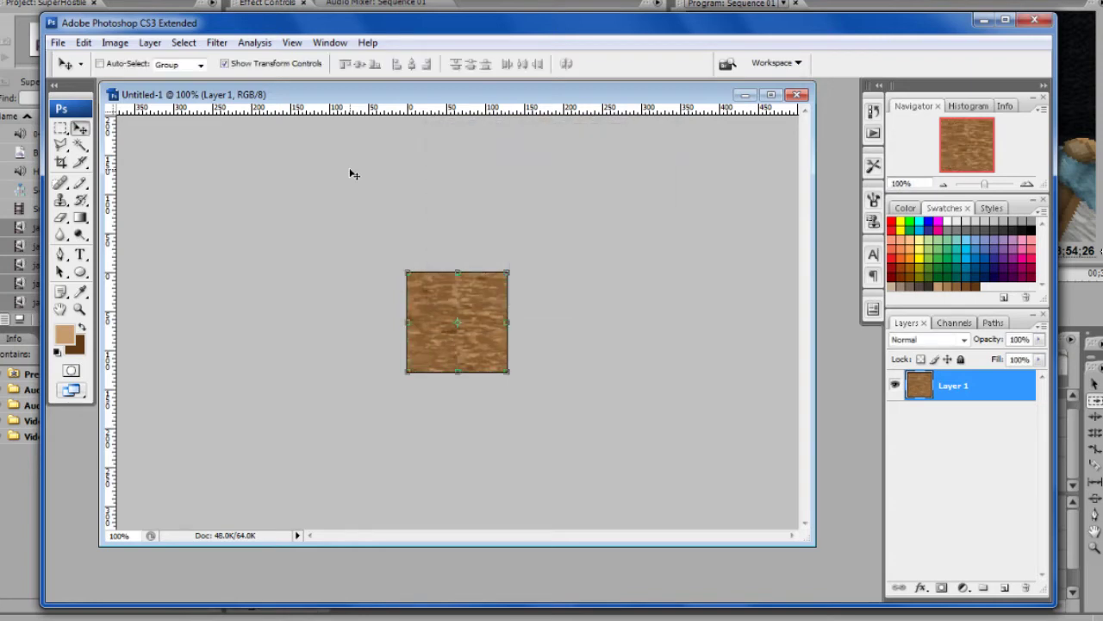
Cover the upper half of the vertical centre seam with the Clone Stamp, using a 12-pixel brush
key("ctrl+plus")
key("ctrl+plus")
key("ctrl+plus")
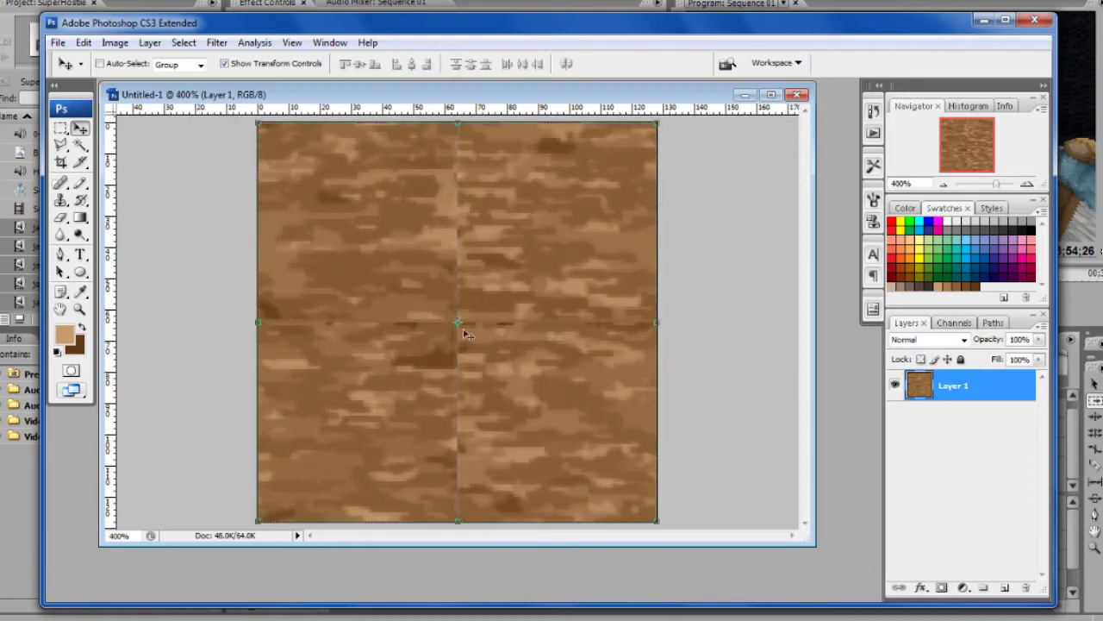
left_click(57, 201)
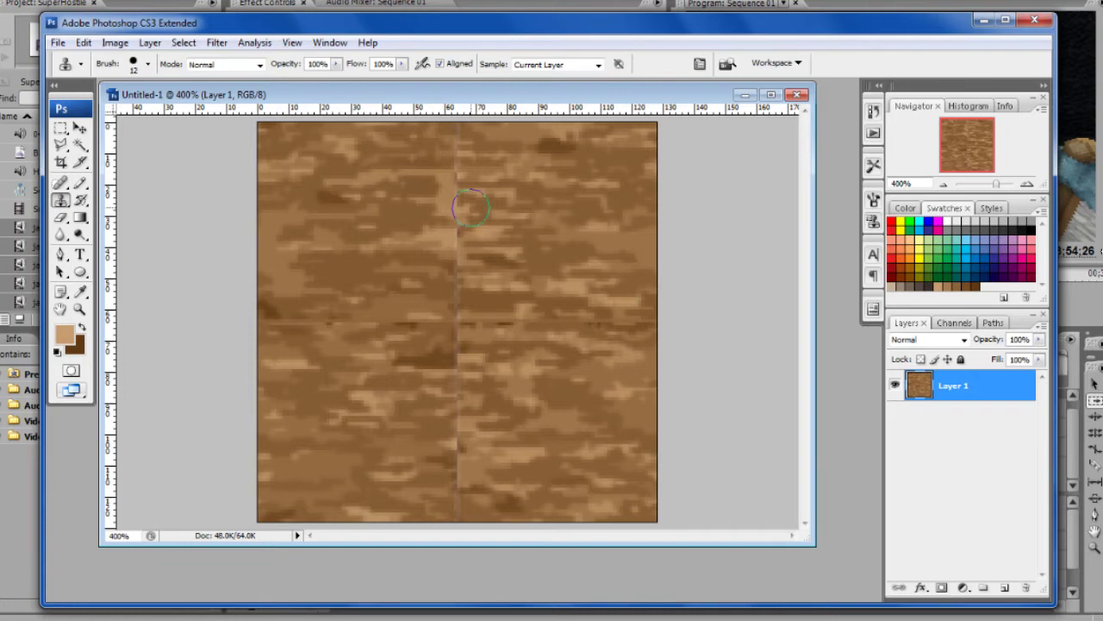
left_click(451, 208)
left_click(461, 179)
left_click(403, 250, "alt")
left_click(460, 252)
left_click(452, 302)
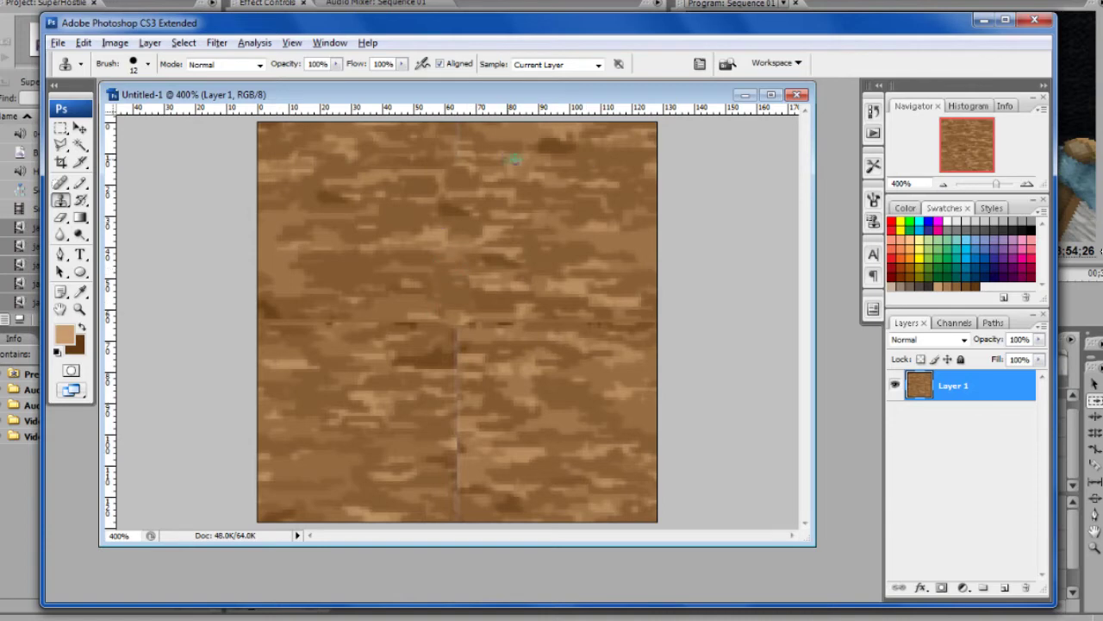
Switch the Clone Stamp to a soft round 16-pixel brush
left_click(147, 64)
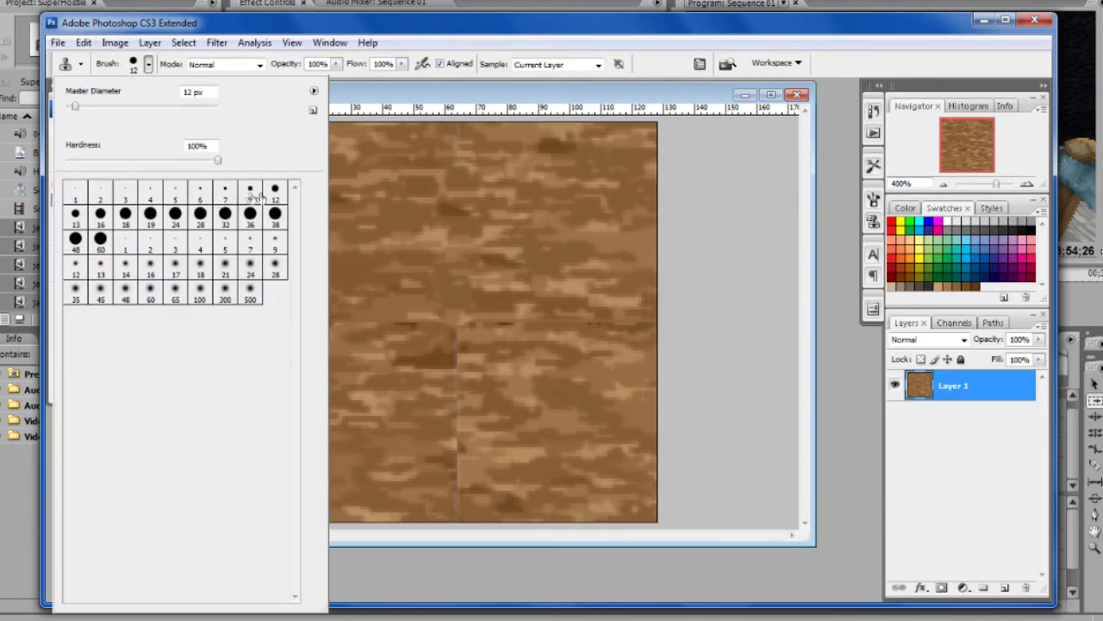
left_click(150, 265)
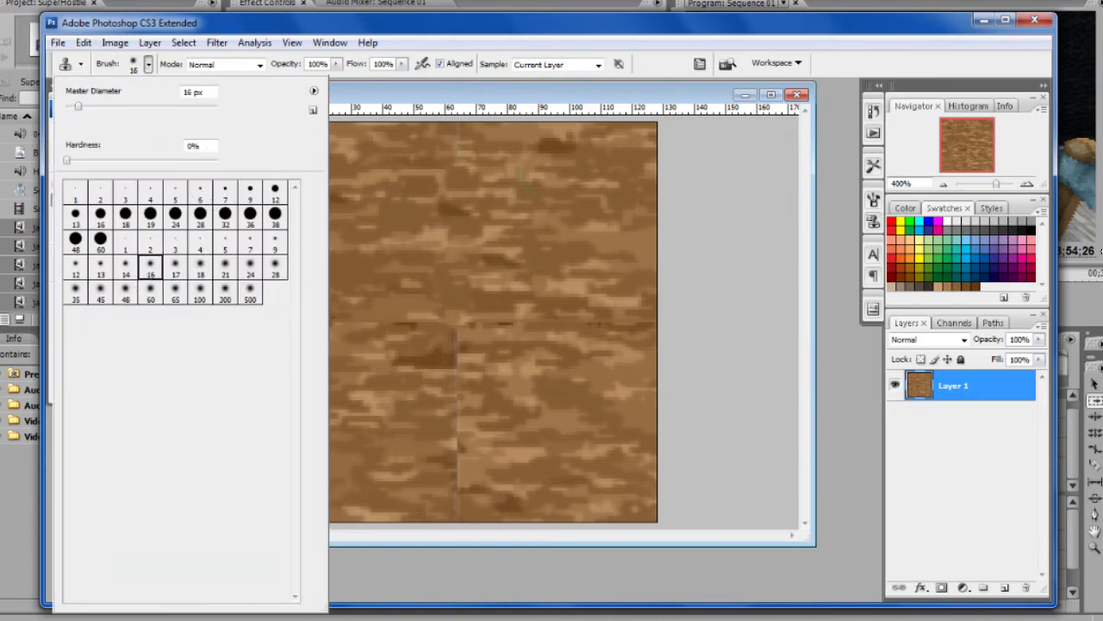
left_click(560, 166)
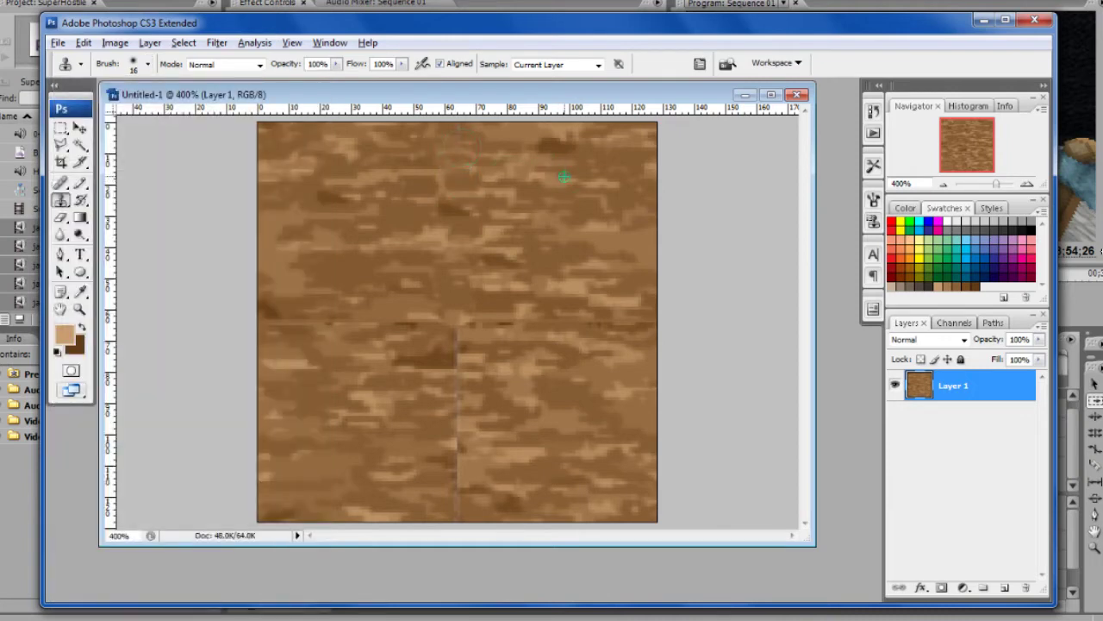
Cover the left half of the horizontal centre seam with wood grain cloned from nearby areas of the texture
left_click(348, 273, "alt")
left_click_drag(414, 316, 432, 319)
left_click(439, 287, "alt")
mouse_move(366, 320)
left_mouse_down()
mouse_move(346, 323)
mouse_move(419, 317)
left_mouse_up()
left_click(404, 321)
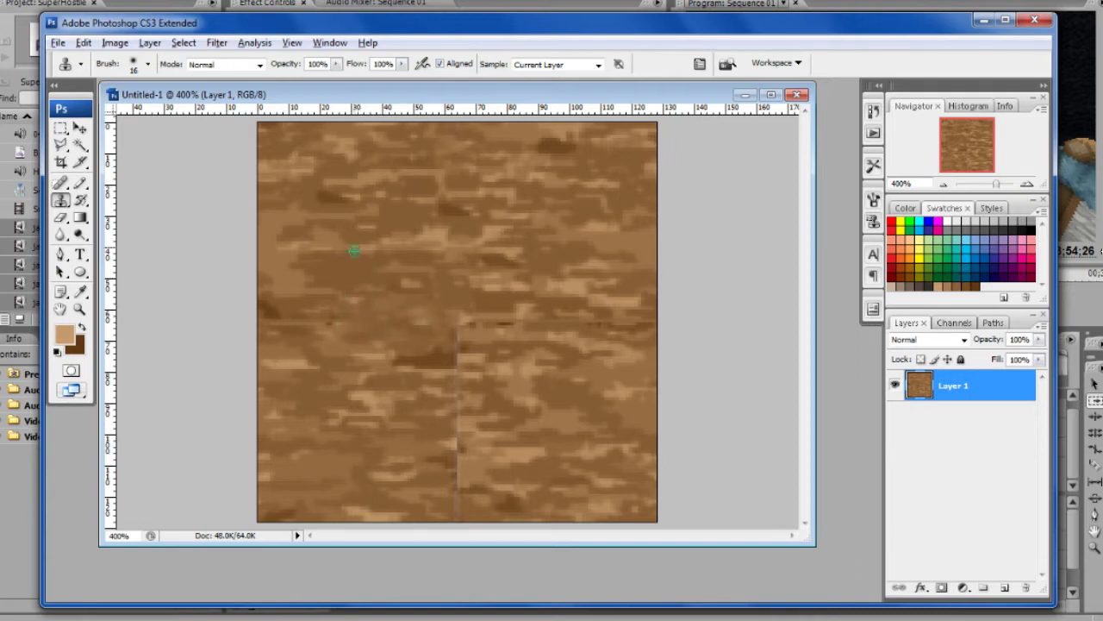
left_click_drag(337, 319, 277, 323)
left_click(376, 400, "alt")
left_click(316, 314)
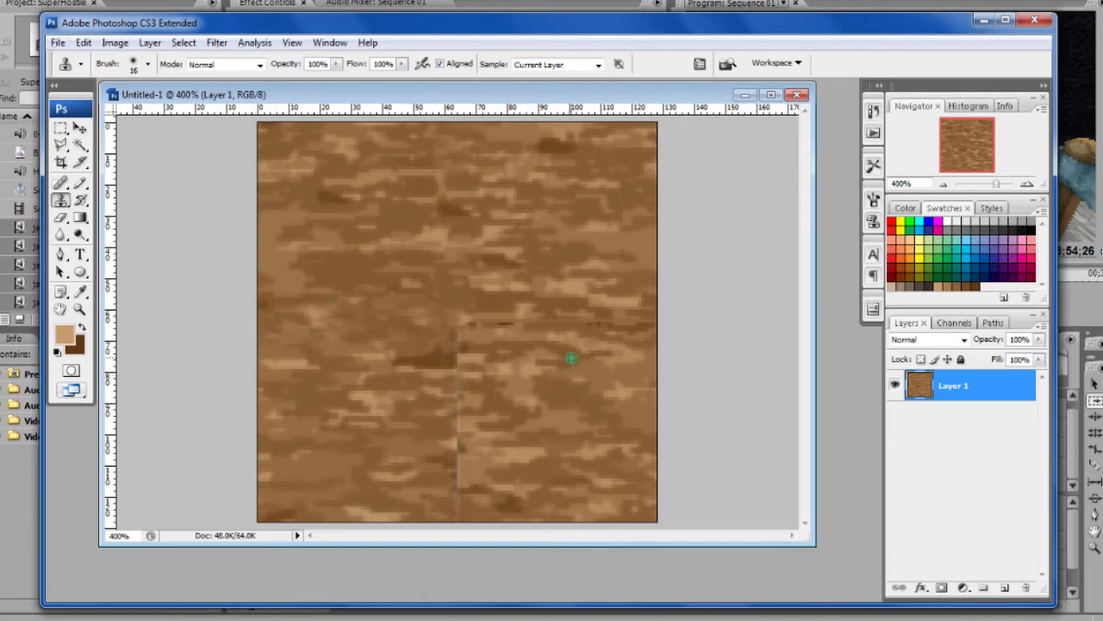
Clone wood grain over the right half of the horizontal centre seam and the lower half of the vertical seam
left_click(571, 385, "alt")
left_click_drag(464, 323, 534, 319)
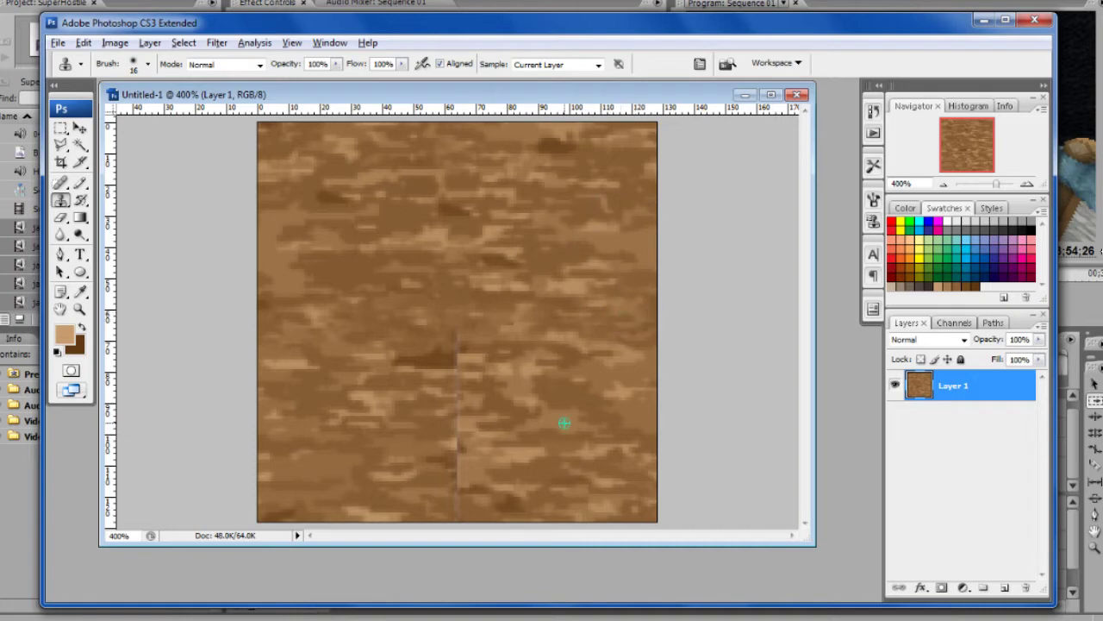
left_click_drag(455, 348, 460, 414)
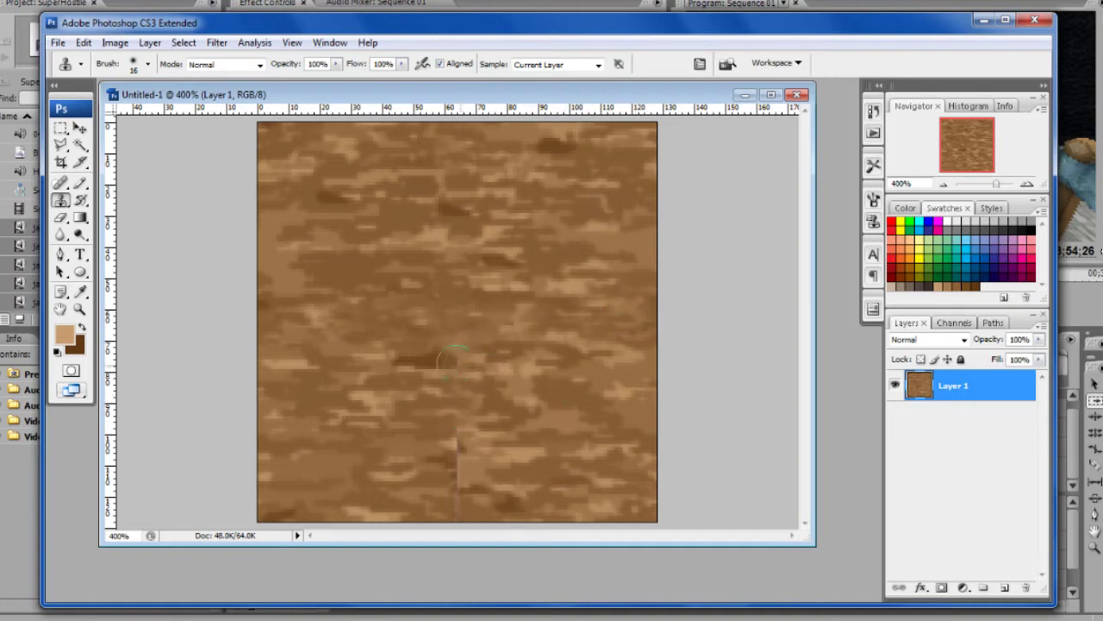
left_click_drag(461, 367, 445, 360)
left_click_drag(442, 430, 448, 492)
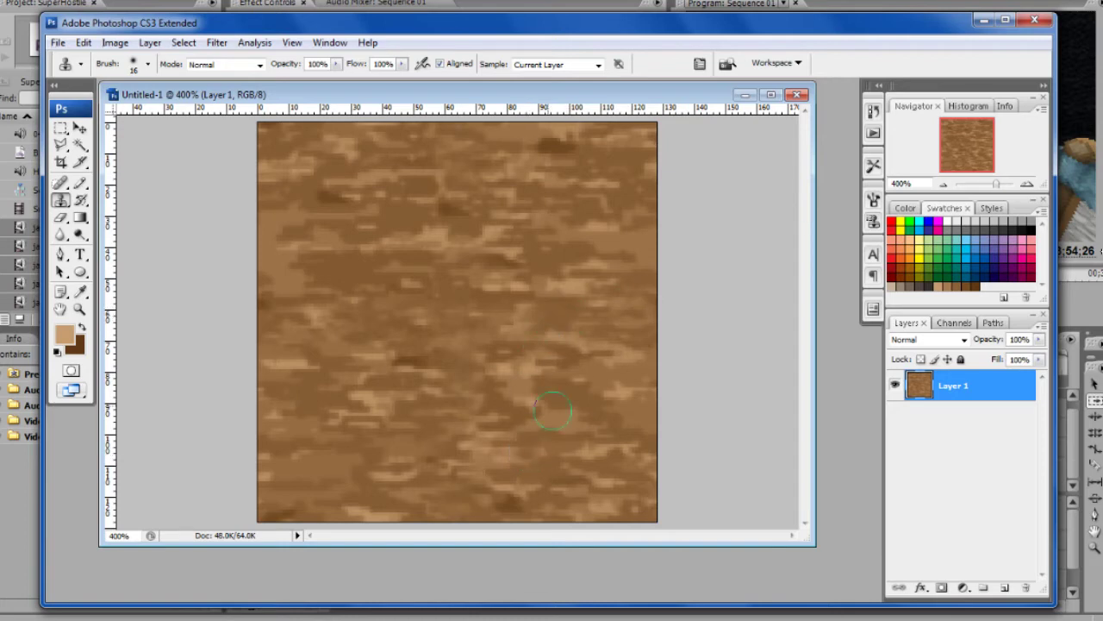
Set the canvas width to 258 pixels, keeping the texture centred
scroll(503, 346, "down", 4)
scroll(503, 345, "up", 1)
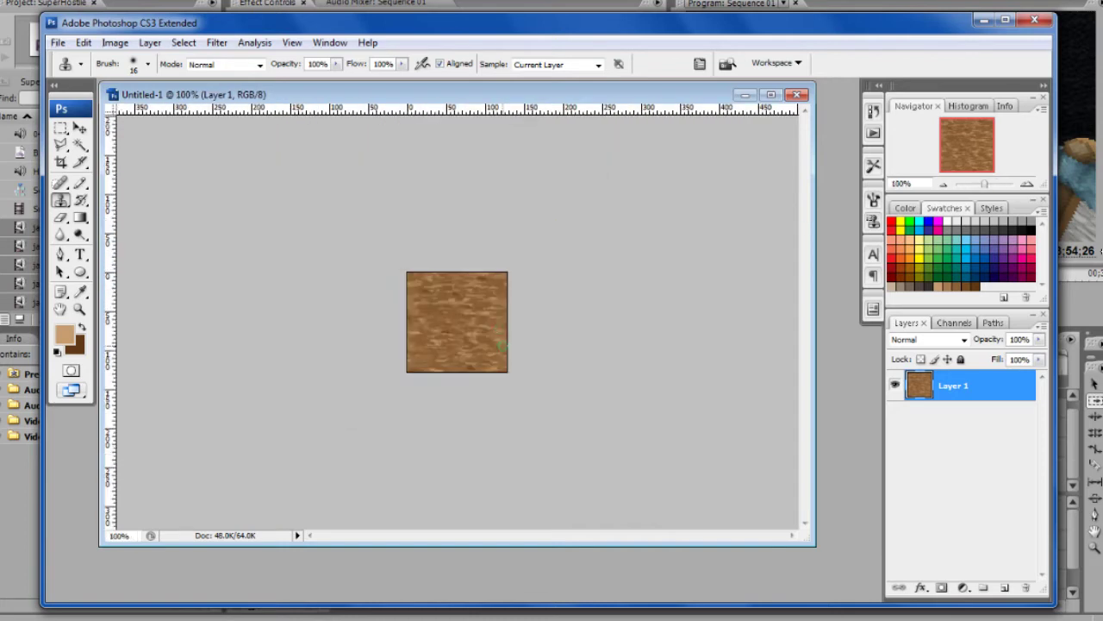
left_click(150, 42)
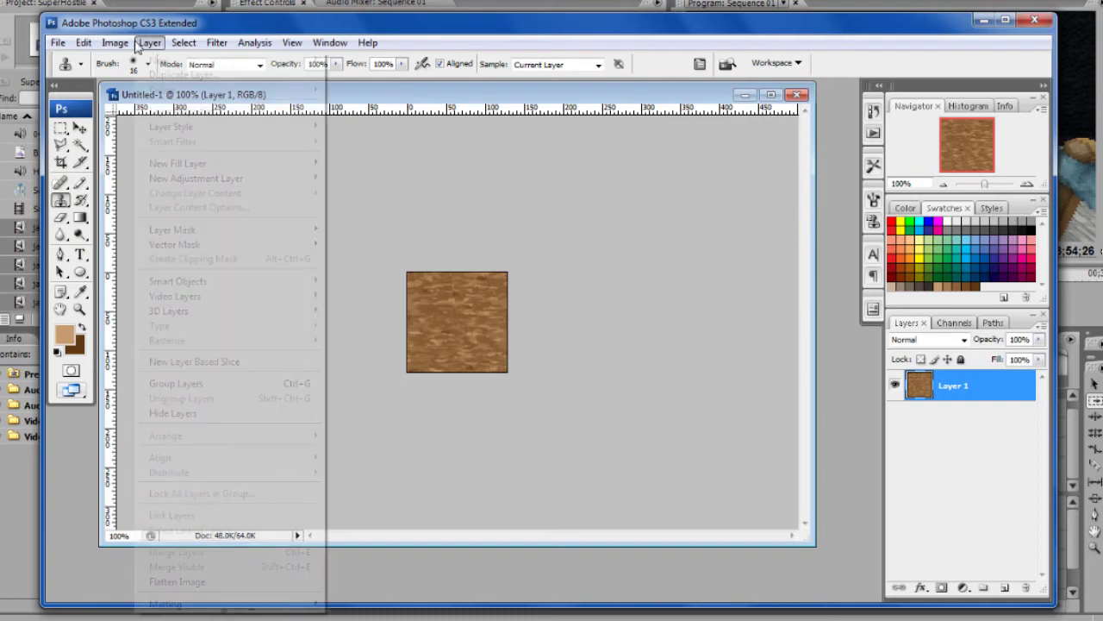
left_click(171, 169)
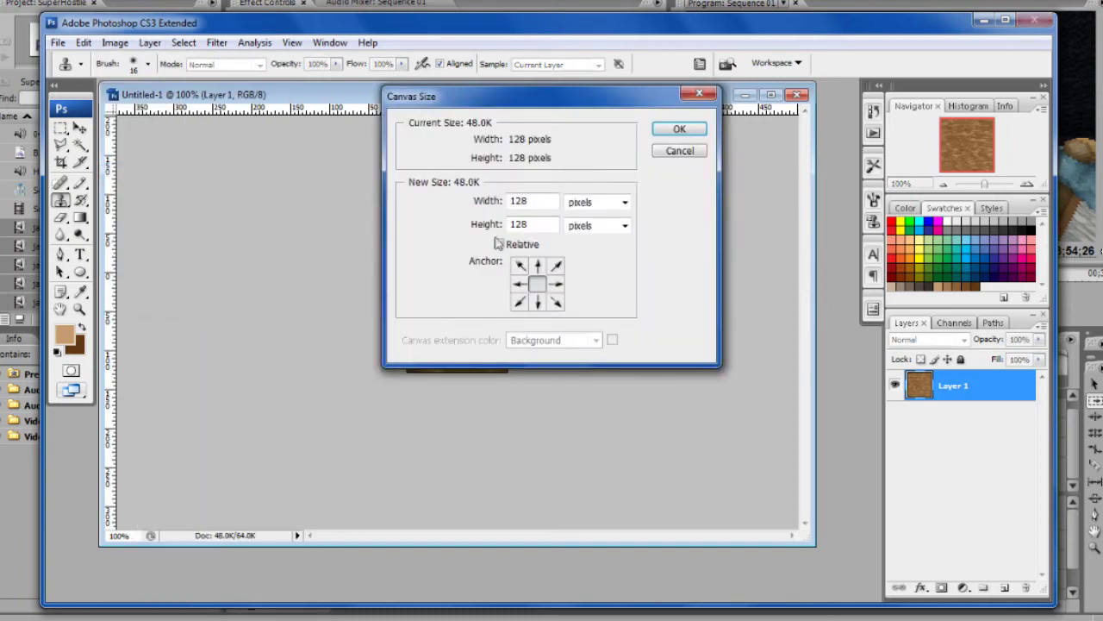
type("256")
key("Return")
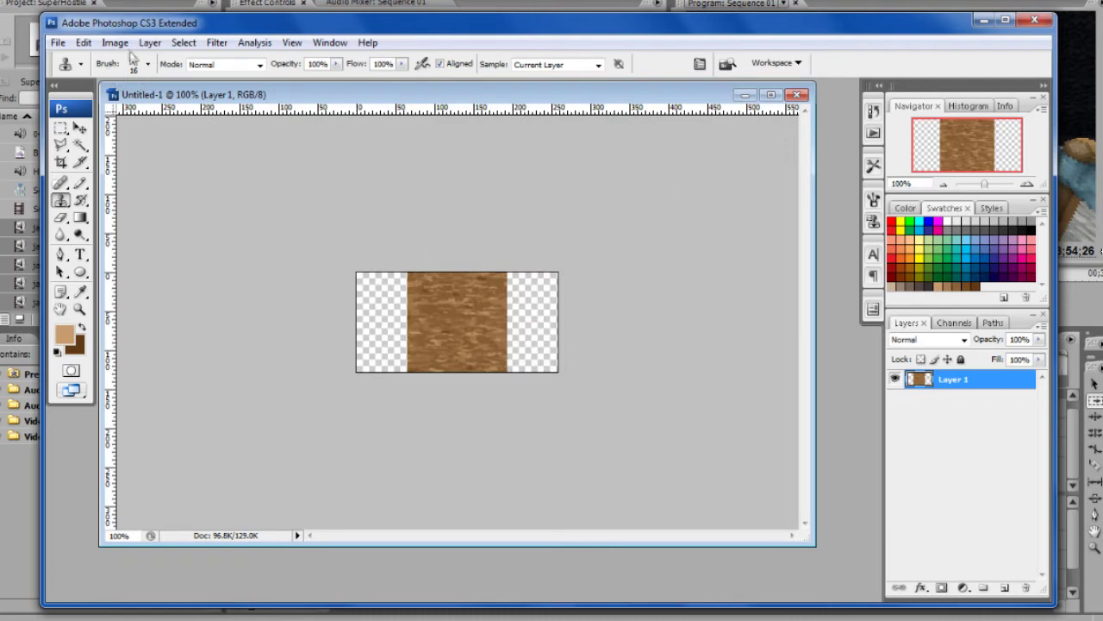
Resize the canvas to 256 × 256 pixels around the centred texture, accepting the clipping
left_click(115, 42)
left_click(147, 169)
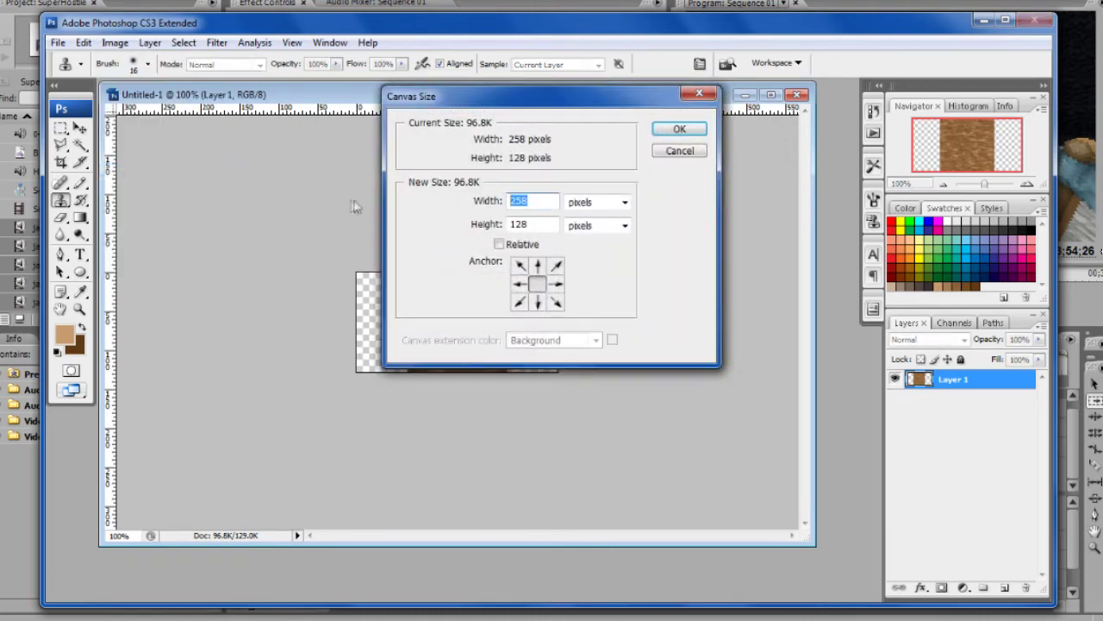
type("256")
key("Tab")
key("Tab")
type("256")
key("Return")
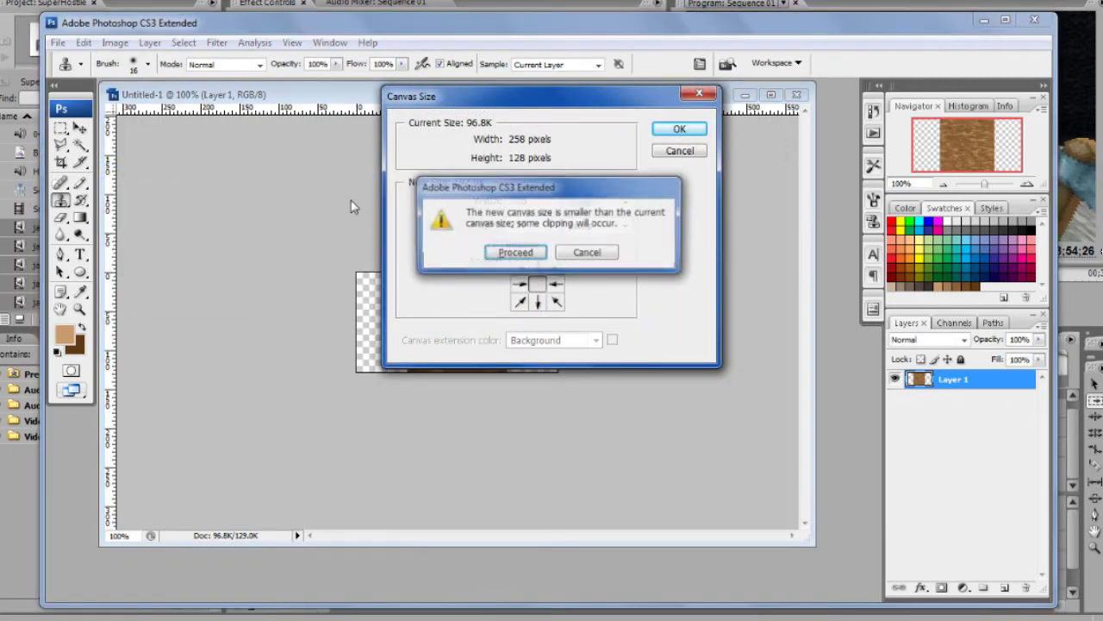
key("Return")
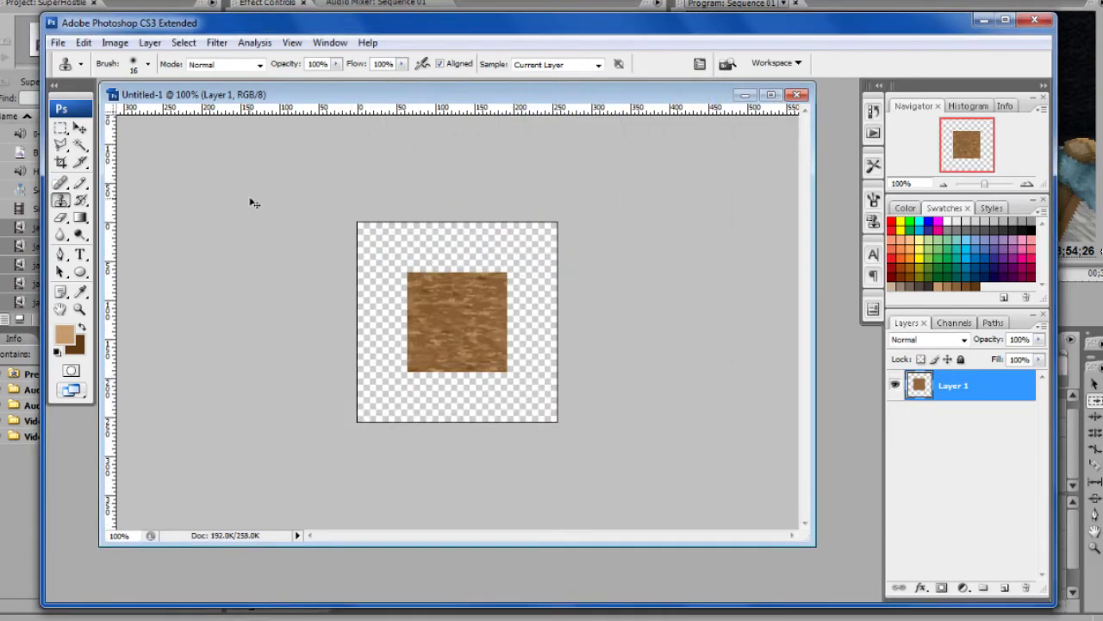
Duplicate the wood texture layer twice and place the copies flush above and below the original tile
key("ctrl+j")
left_click(80, 128)
left_click_drag(485, 300, 485, 217)
key("ctrl+j")
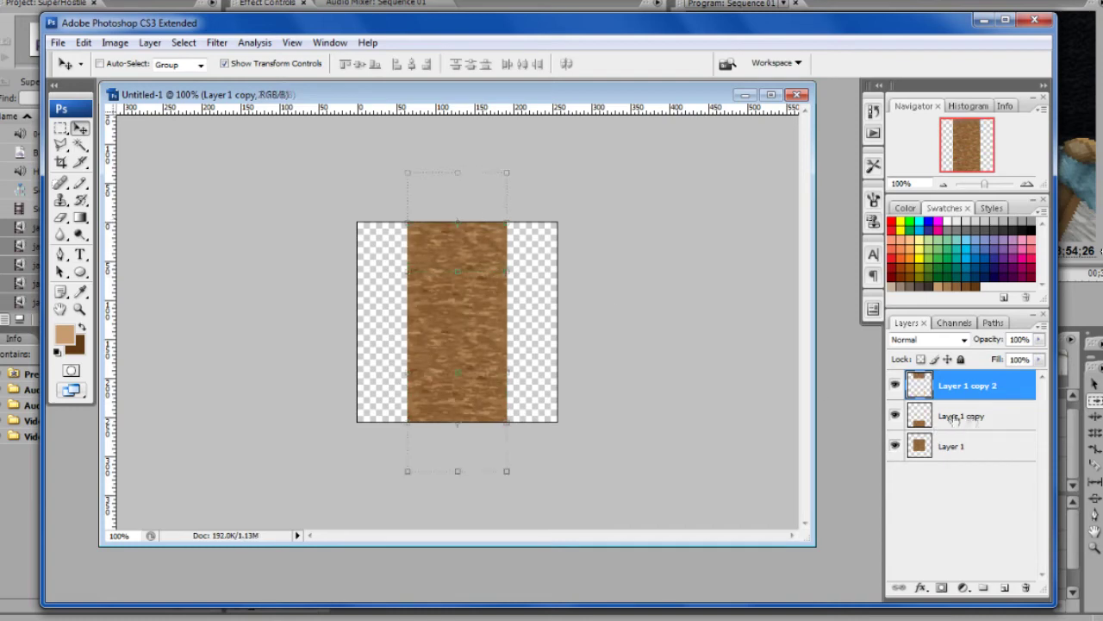
left_click(970, 417)
key("ctrl+j")
key("ctrl+z")
Duplicate the original tile twice more and place the copies flush against its right and left edges
left_click(943, 454)
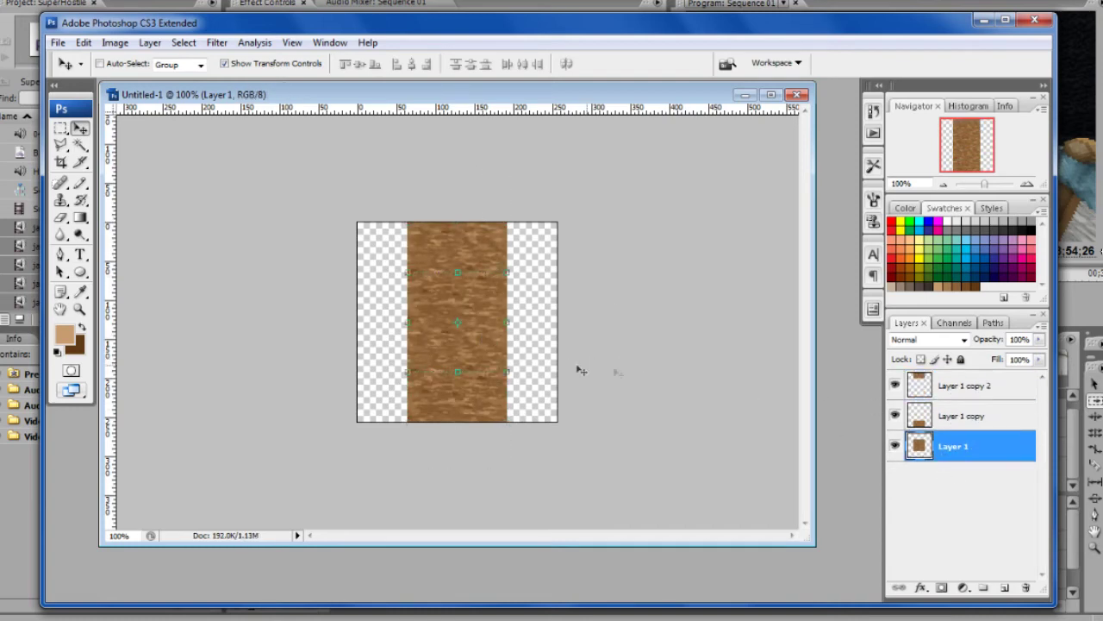
key("ctrl+j")
left_click_drag(463, 365, 388, 358)
left_click(957, 477)
key("ctrl+j")
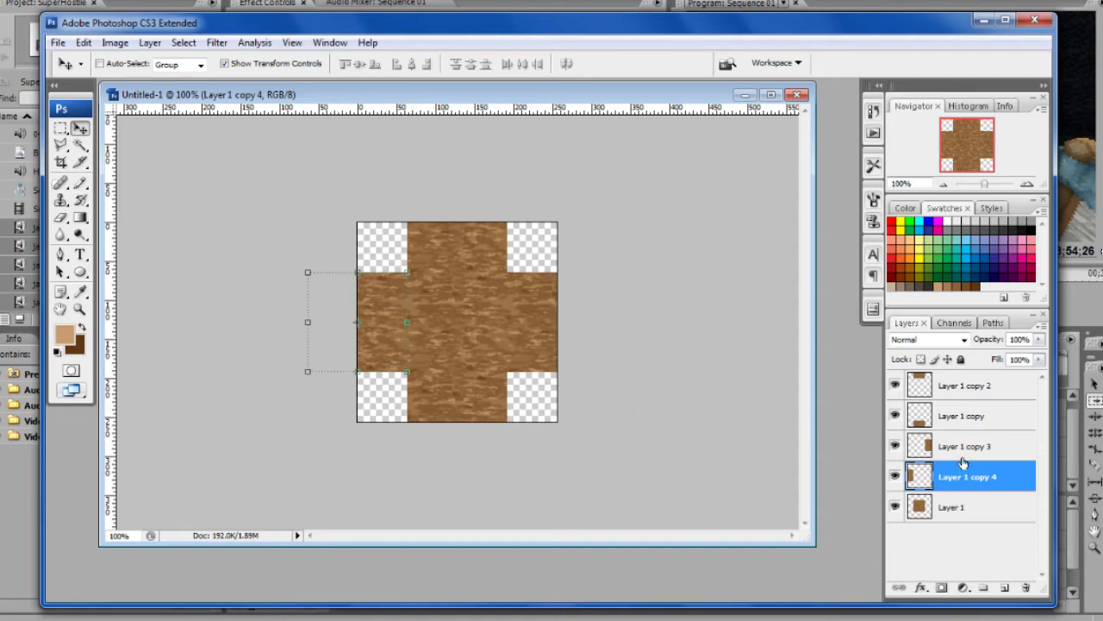
Fill the lower-right and upper-right corners of the canvas with two more copies of the original tile
left_click(985, 508)
key("ctrl+j")
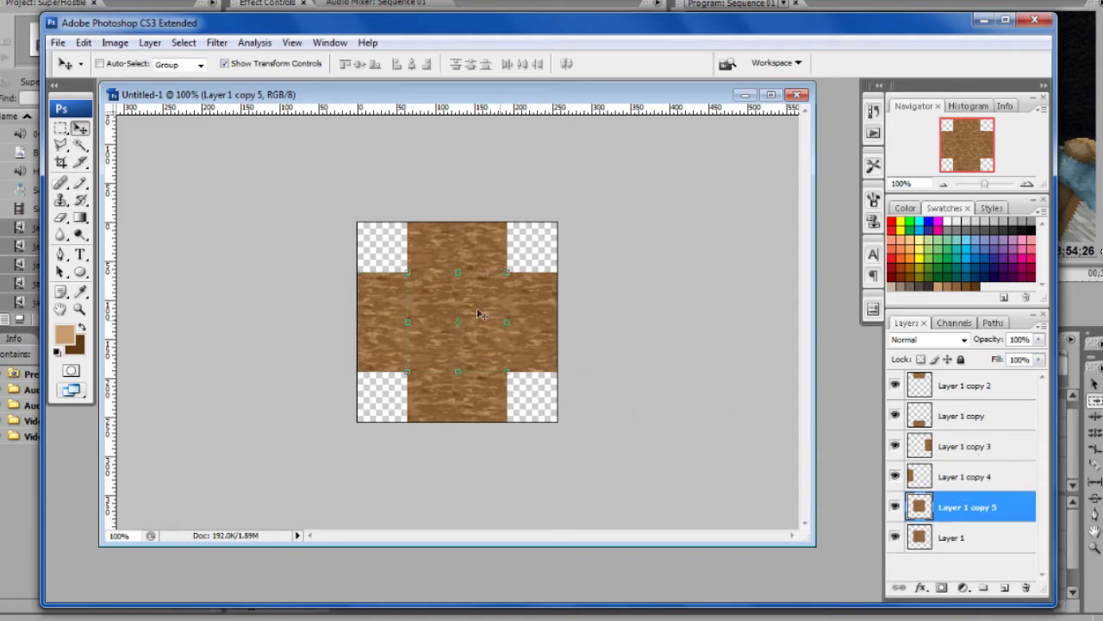
left_click_drag(431, 298, 558, 398)
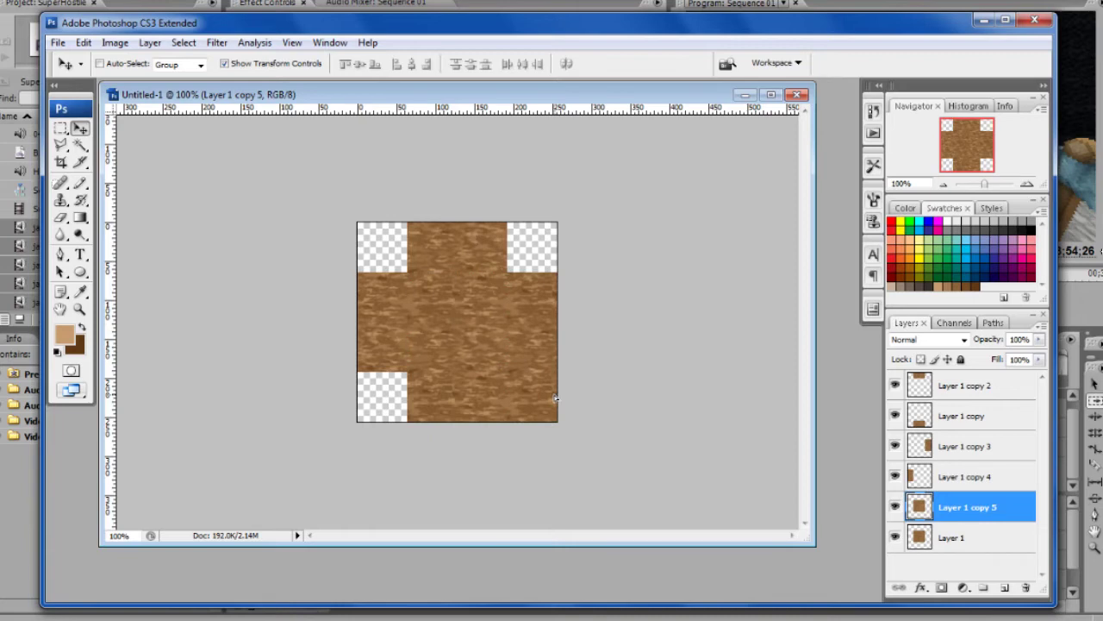
left_click(983, 540)
key("ctrl+j")
left_click_drag(448, 310, 572, 228)
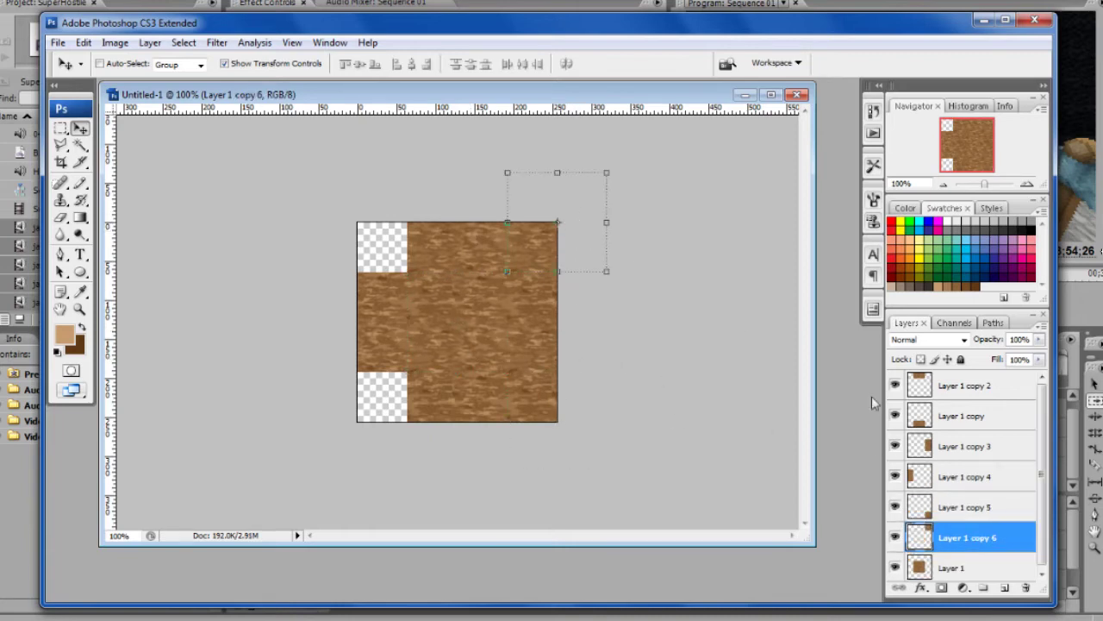
Fill the upper-left and lower-left corners of the canvas with further copies of the original tile
left_click(952, 568)
key("ctrl+j")
left_click_drag(490, 353, 377, 257)
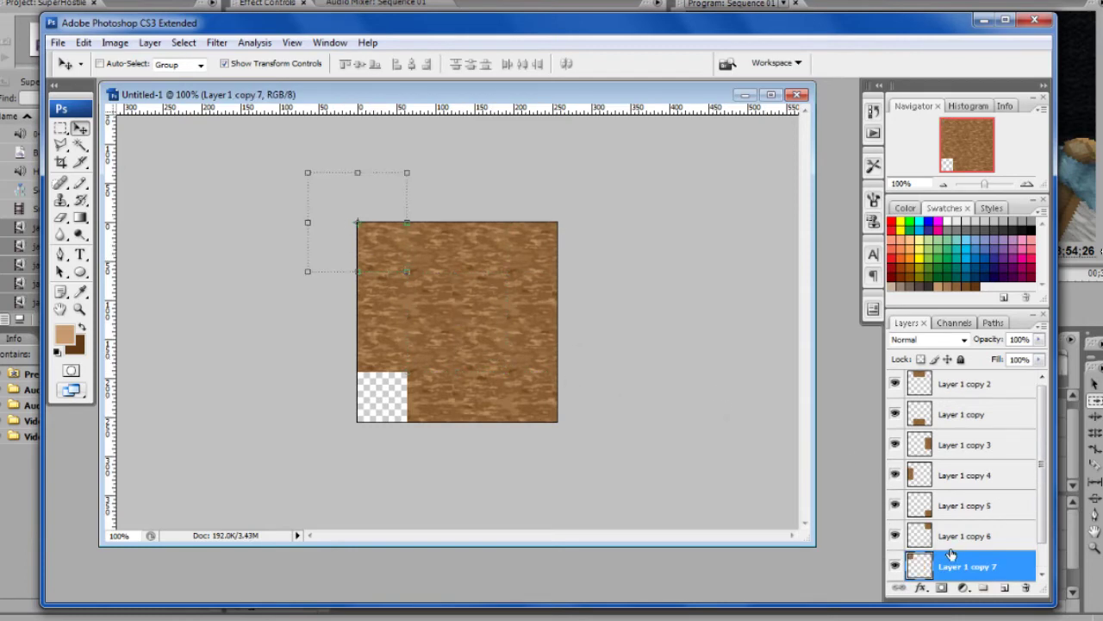
left_click_drag(1041, 518, 1042, 548)
left_click(978, 566)
key("ctrl+j")
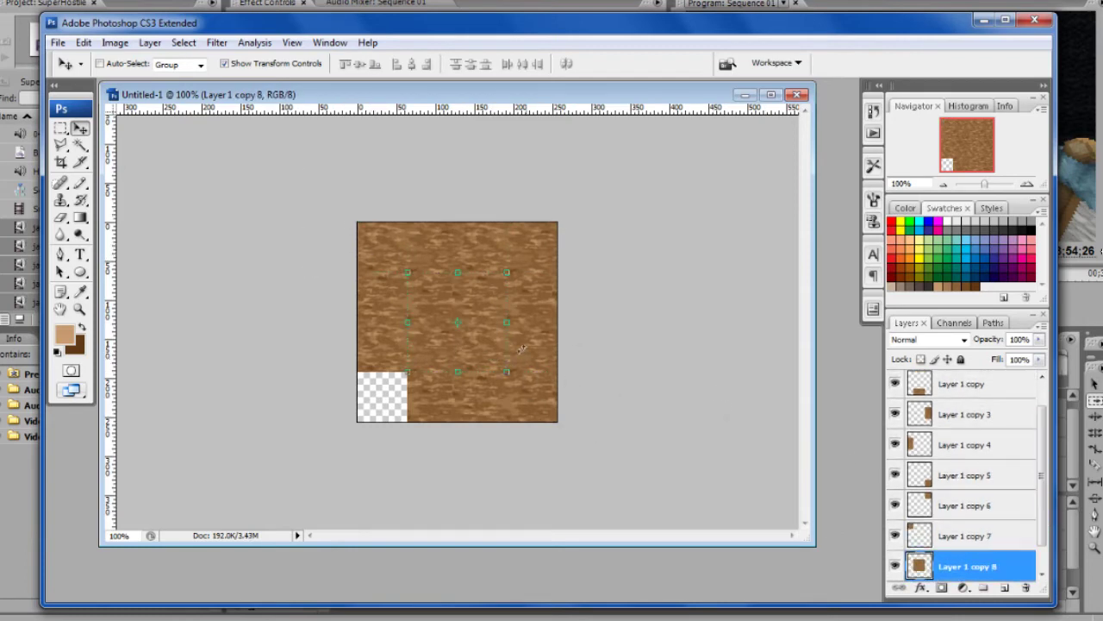
left_click_drag(488, 323, 389, 423)
key("ctrl+j")
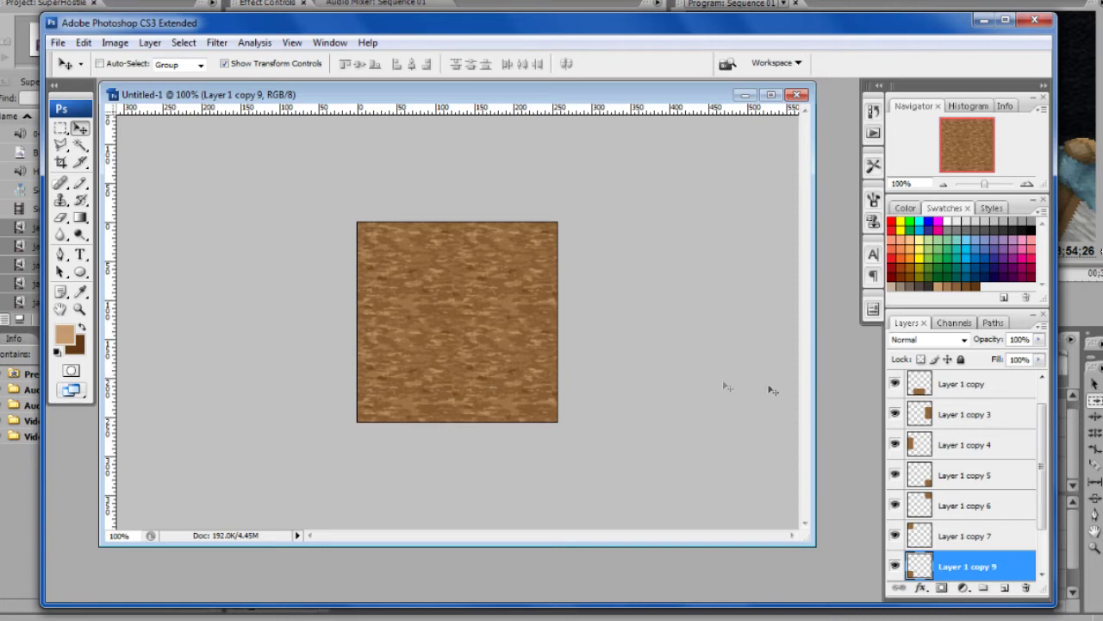
Delete all the duplicated tile layers, keeping only Layer 1
left_click_drag(1044, 429, 1044, 392)
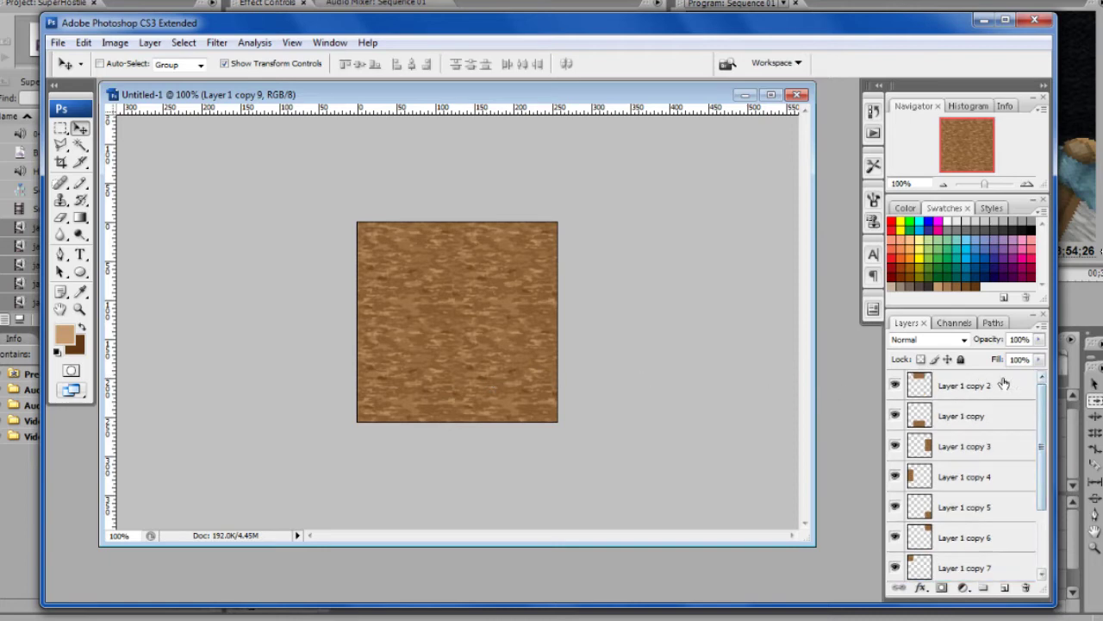
left_click(1002, 383, "shift")
scroll(994, 442, "down", 3)
left_click(980, 535)
scroll(980, 530, "up", 3)
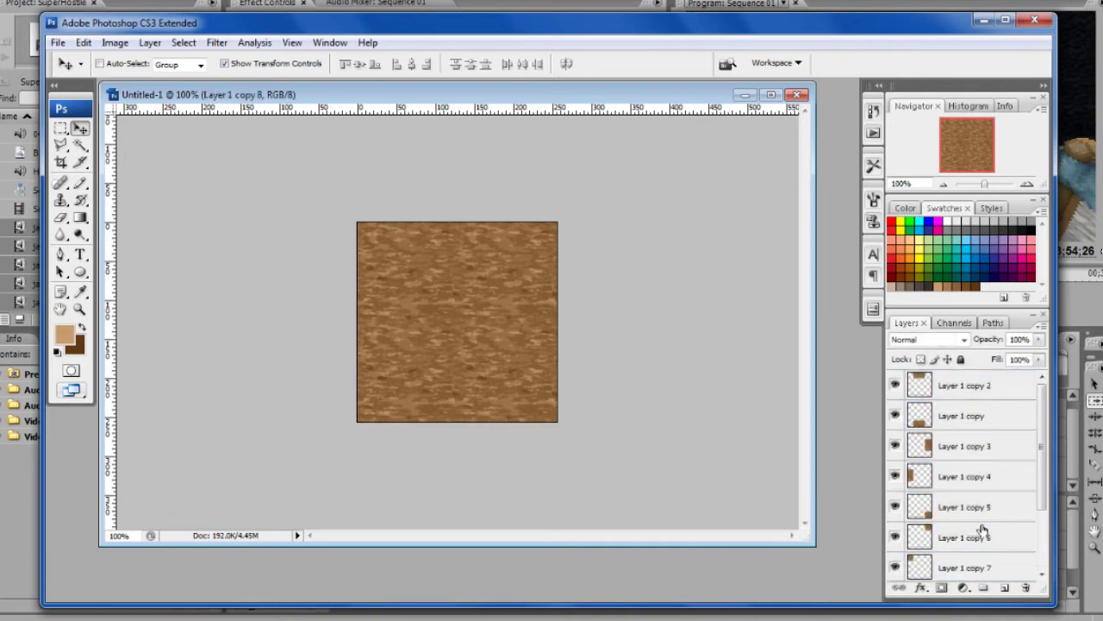
left_click(976, 384, "shift")
left_click(1027, 587)
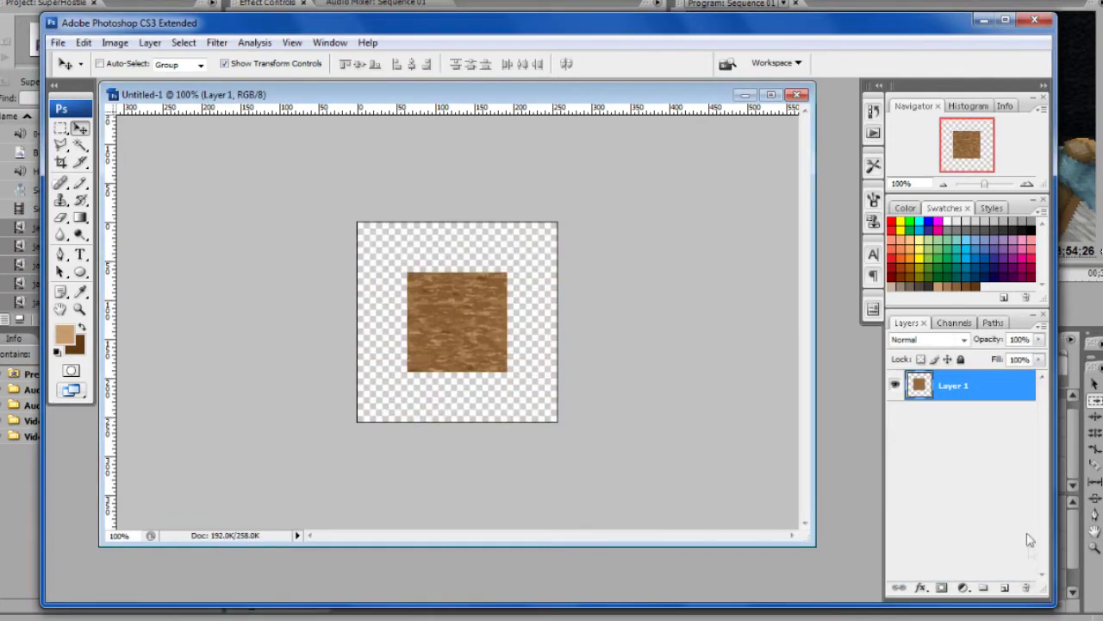
Crop the canvas to 128 × 128 pixels around the centred texture, accepting the clipping
left_click(115, 43)
left_click(142, 170)
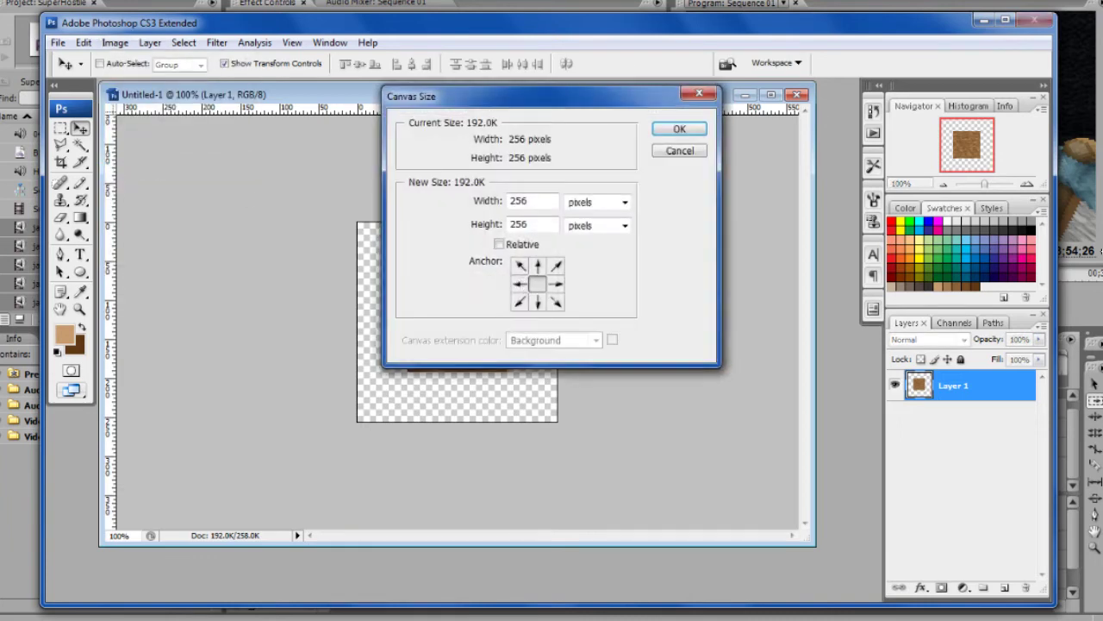
type("128")
key("Tab")
type("128")
key("Return")
key("Return")
Clear the entire wood texture from Layer 1 and remove the selection
key("ctrl+a")
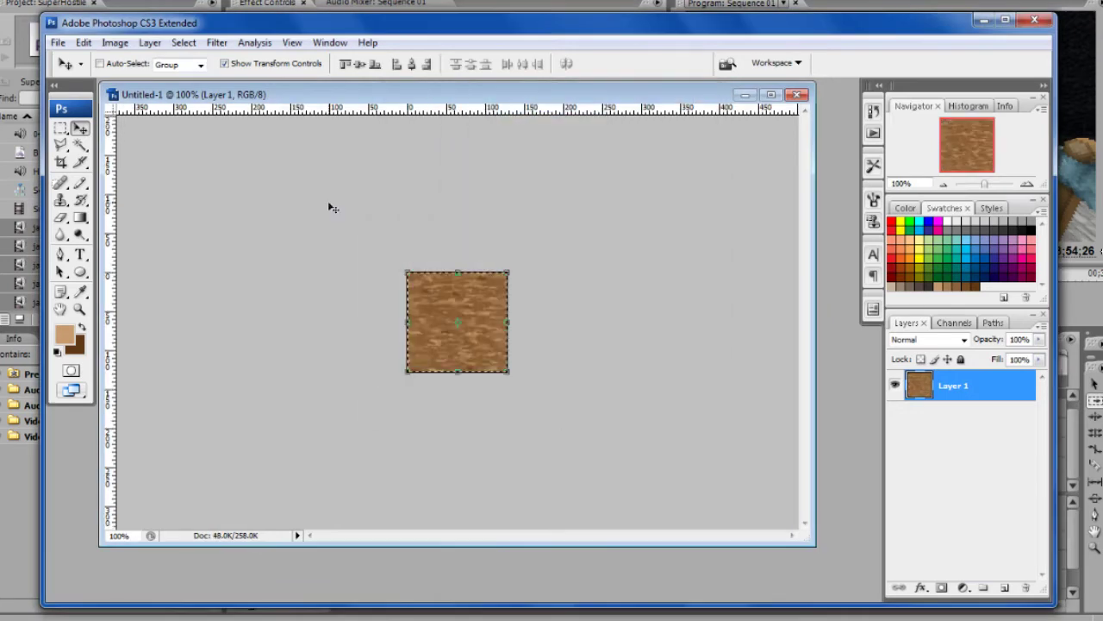
key("Delete")
key("ctrl+d")
Choose dark grey as foreground and black as background colour, and fill Layer 1 with the dark grey
left_click(949, 222)
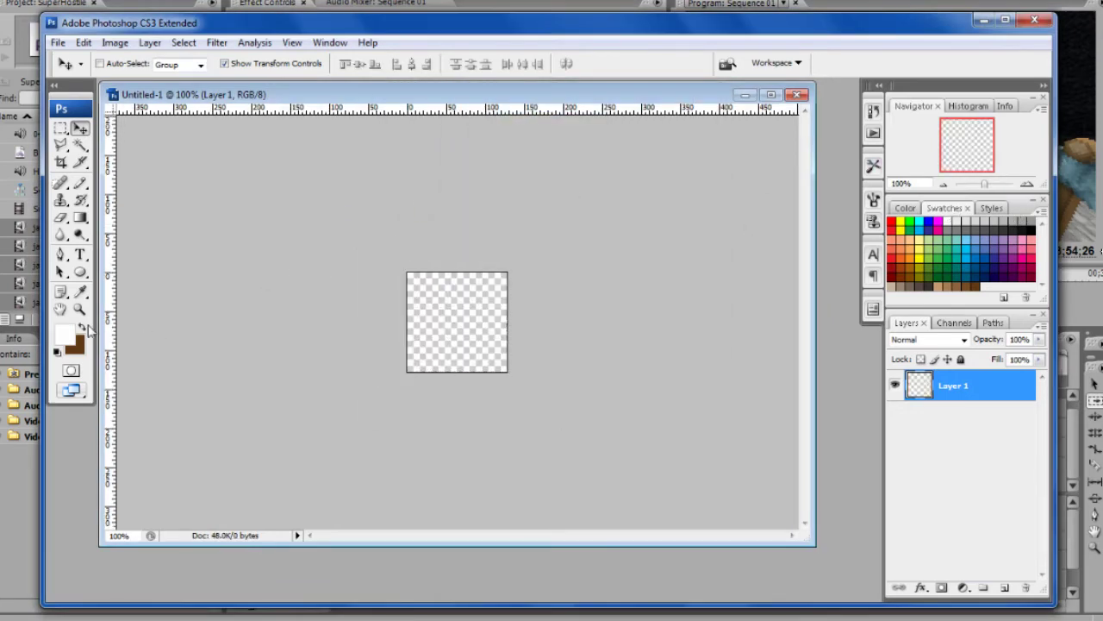
left_click(1033, 222)
left_click(83, 328)
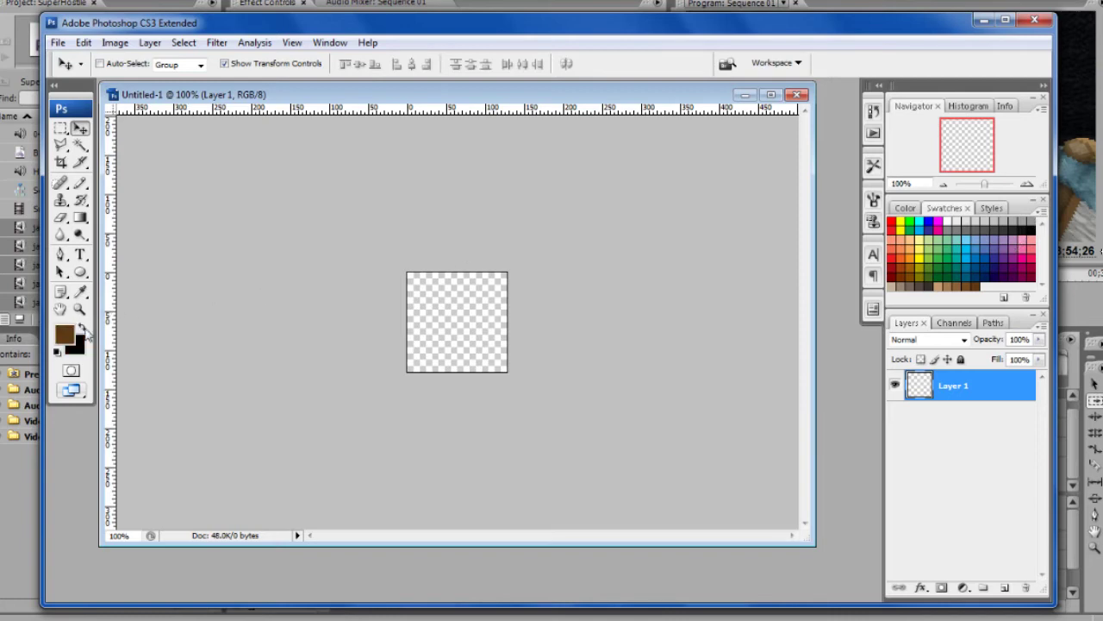
left_click(217, 43)
mouse_move(337, 261)
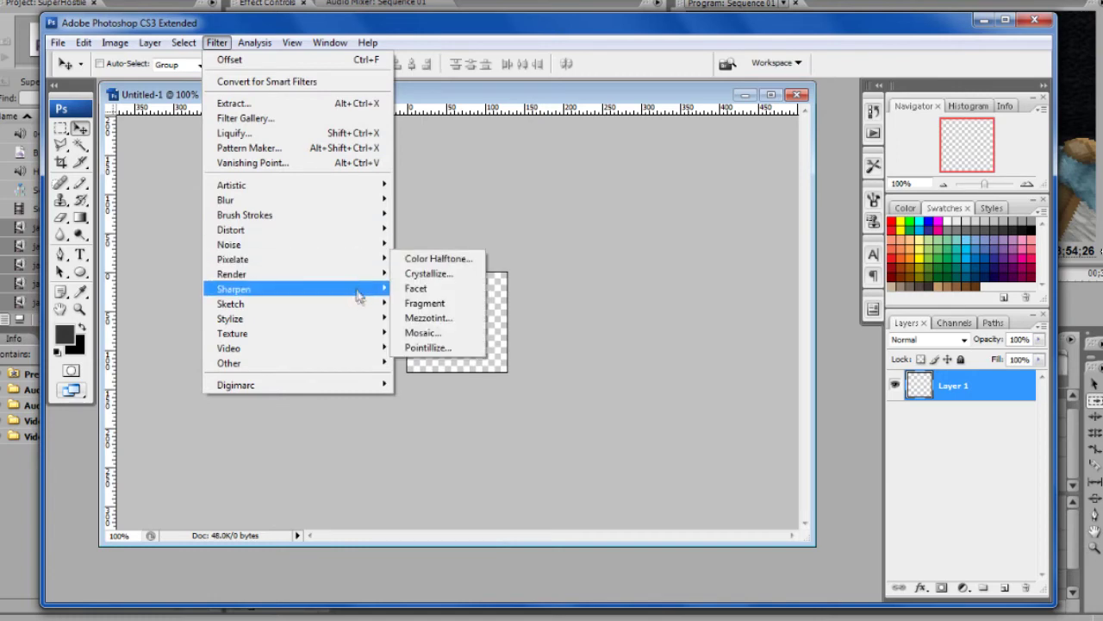
mouse_move(364, 306)
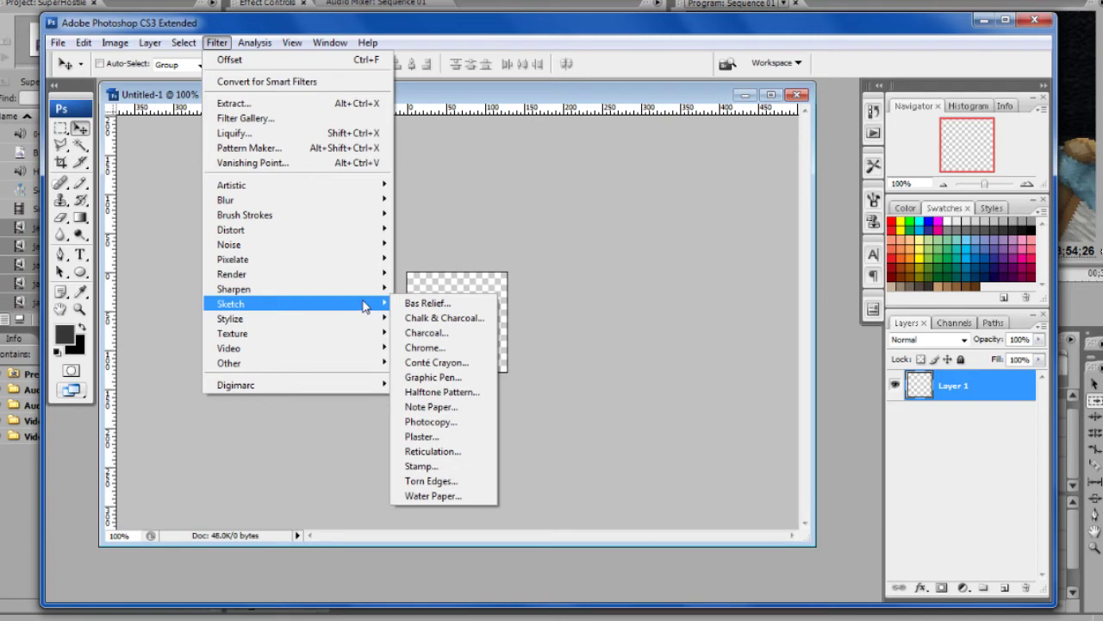
left_click(500, 240)
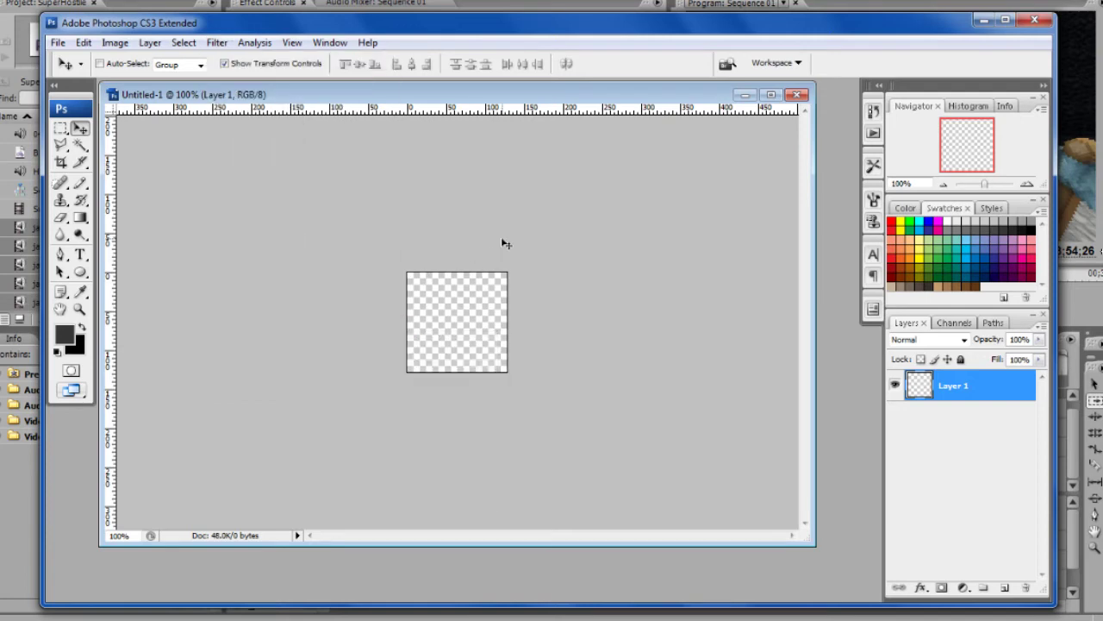
key("alt+BackSpace")
Render Clouds on Layer 1 using the dark grey and black colours
left_click(216, 42)
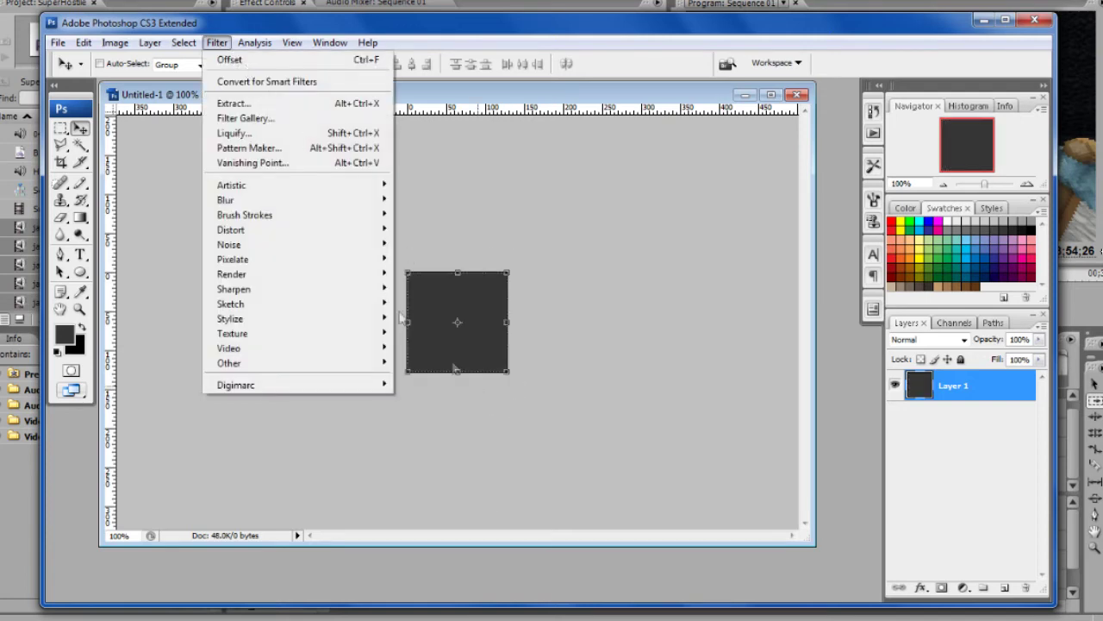
mouse_move(380, 260)
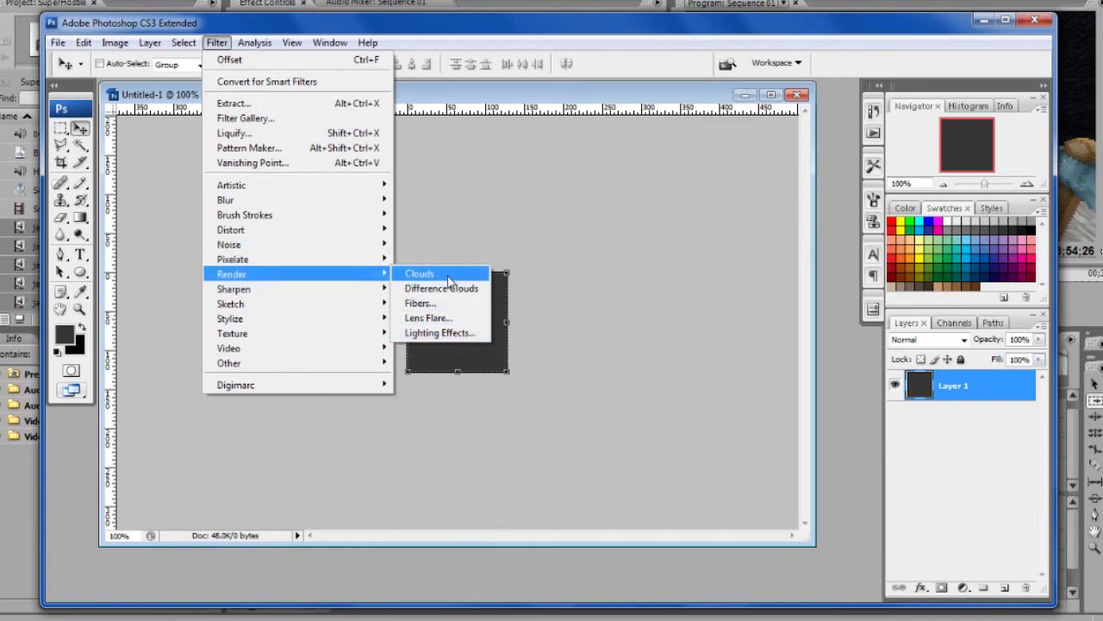
left_click(448, 280)
left_click(216, 43)
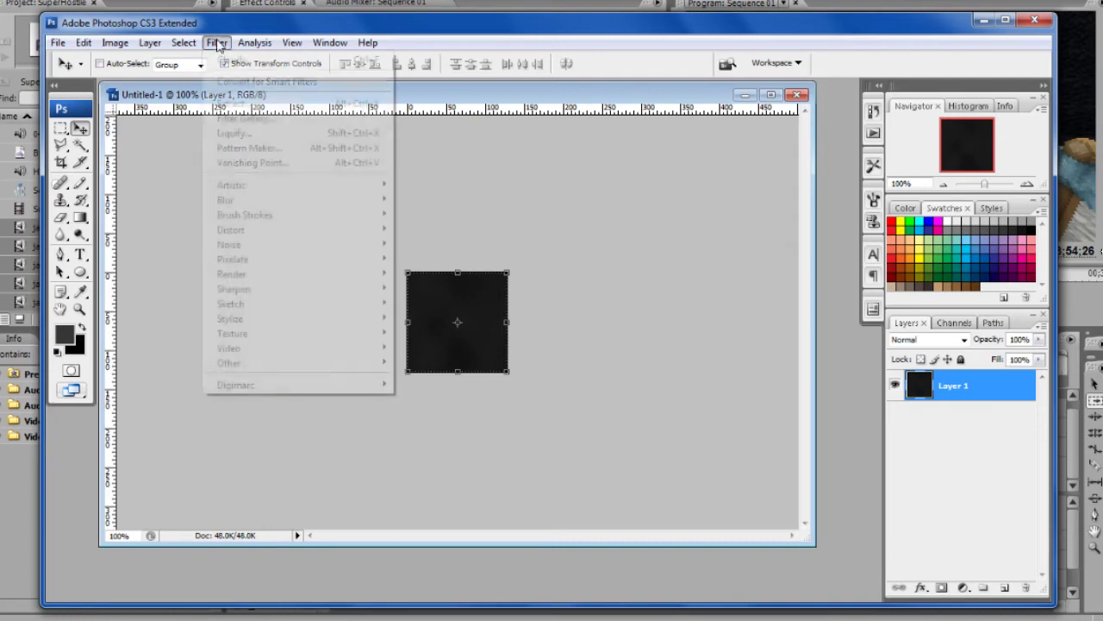
left_click(479, 168)
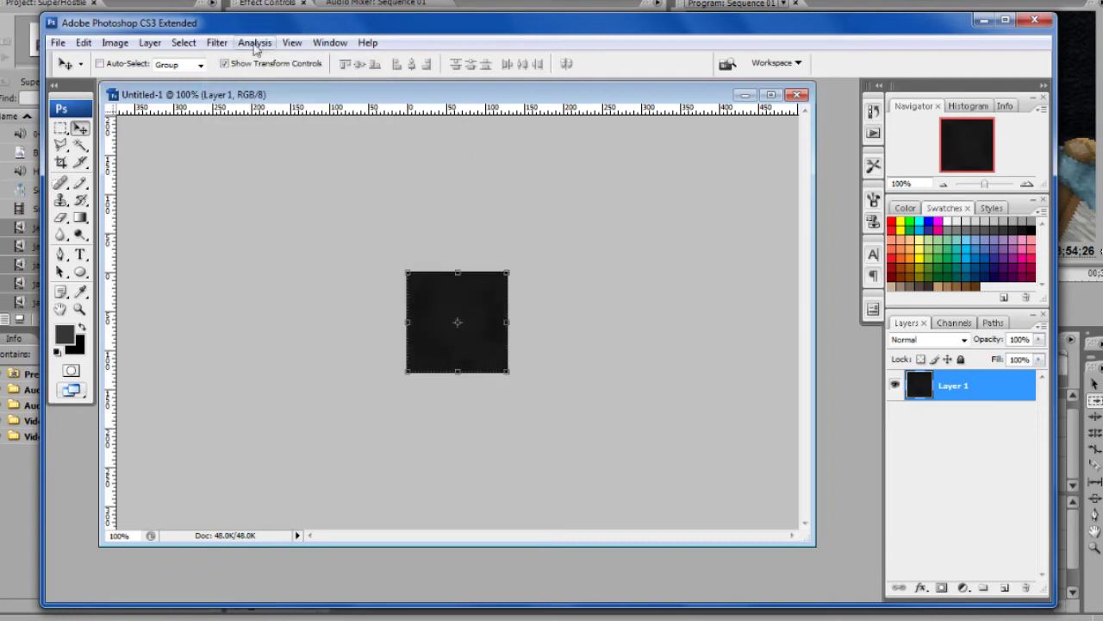
Offset the clouds texture by +64 pixels horizontally and vertically with Wrap Around, and inspect it enlarged for seams
left_click(216, 47)
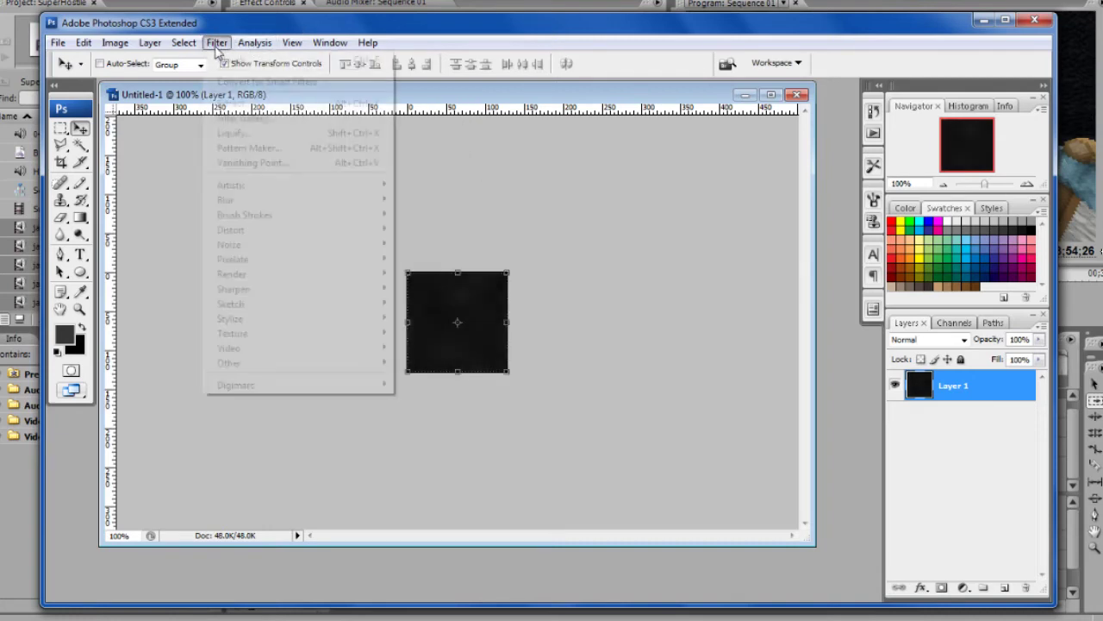
mouse_move(316, 363)
left_click(422, 421)
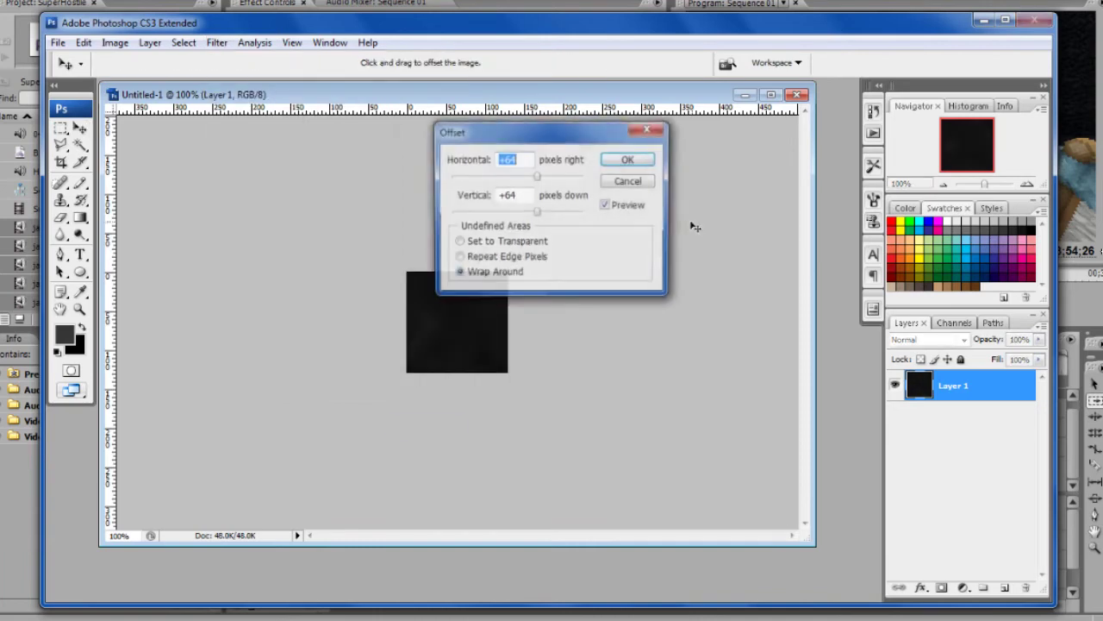
left_click(630, 162)
key("ctrl+plus")
key("ctrl+plus")
key("ctrl+plus")
key("ctrl+plus")
key("ctrl+plus")
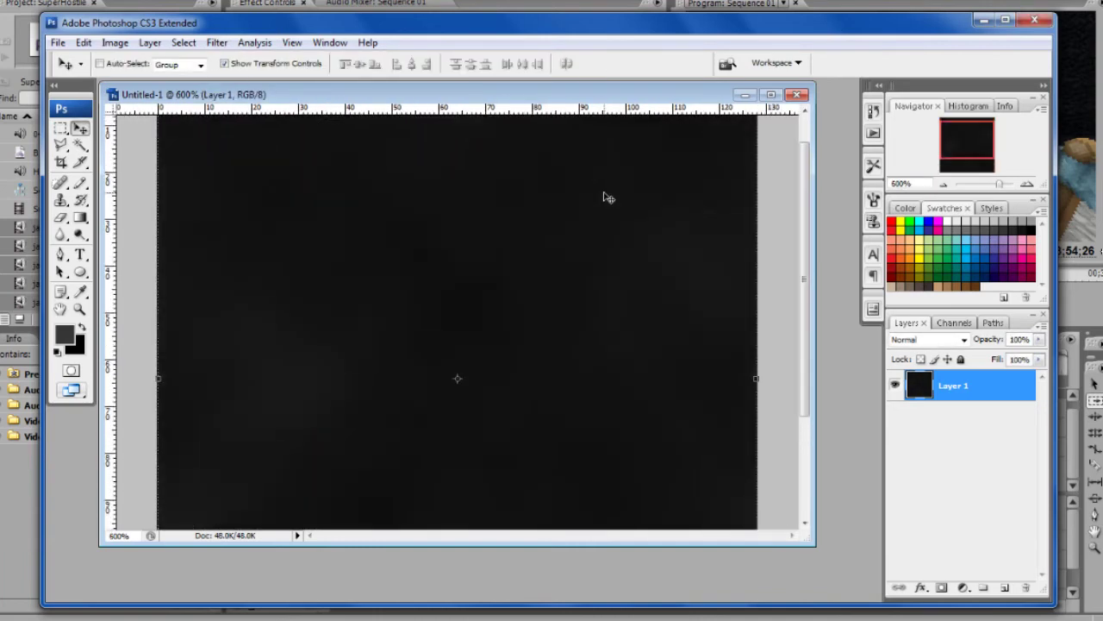
key("ctrl+minus")
key("ctrl+minus")
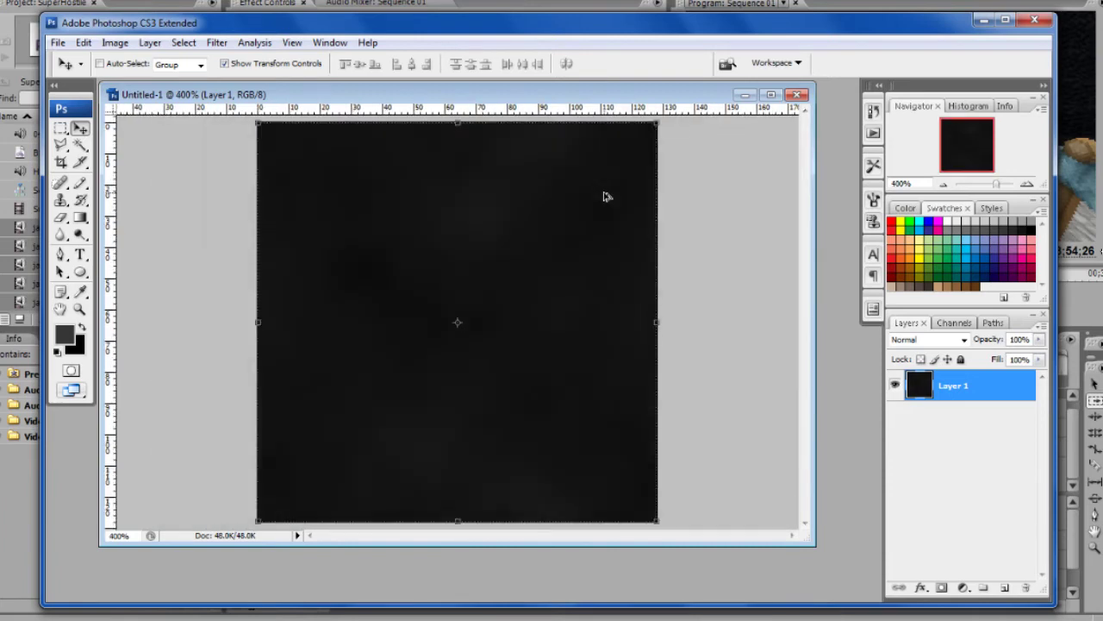
Apply the +64 pixel wrap-around Offset to the clouds texture a second time, with the whole canvas kept in view
left_click(217, 43)
mouse_move(288, 364)
left_click(419, 421)
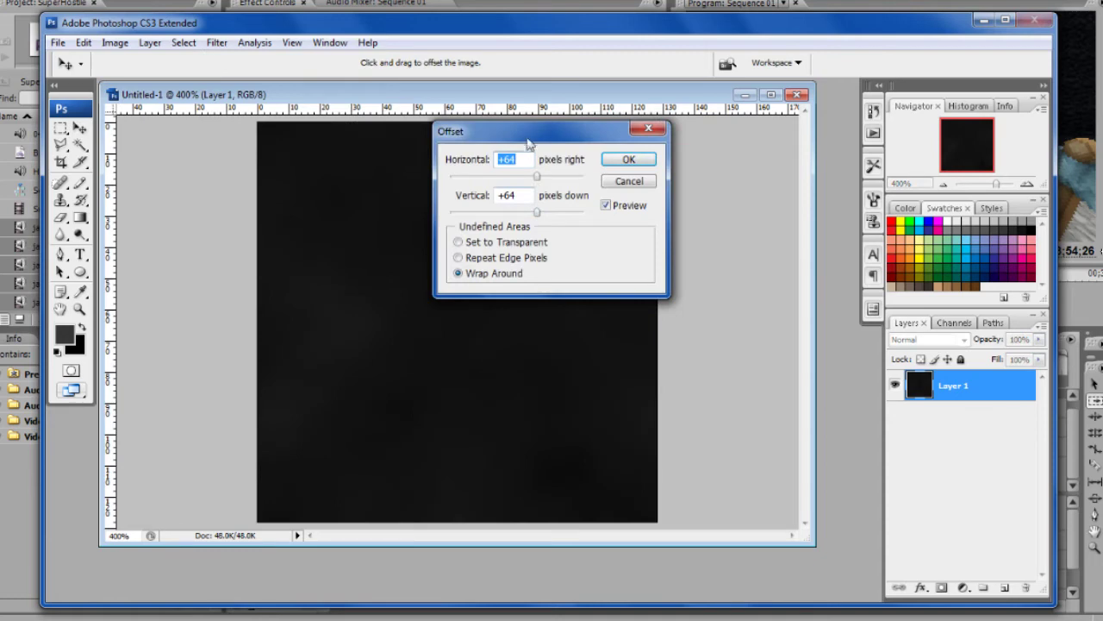
left_click_drag(529, 144, 761, 141)
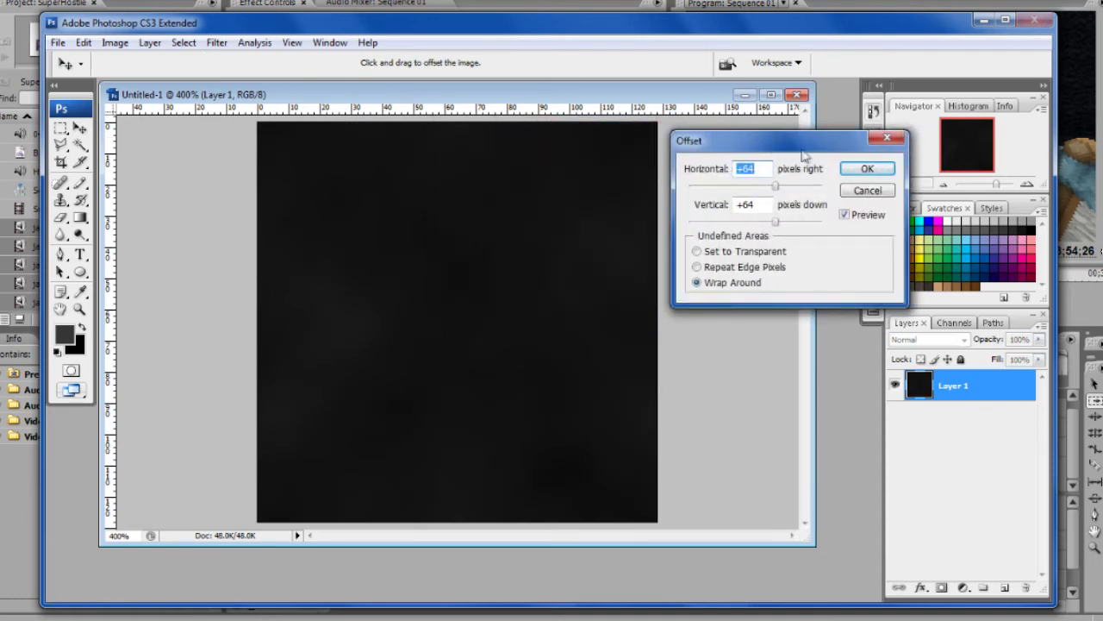
left_click(858, 172)
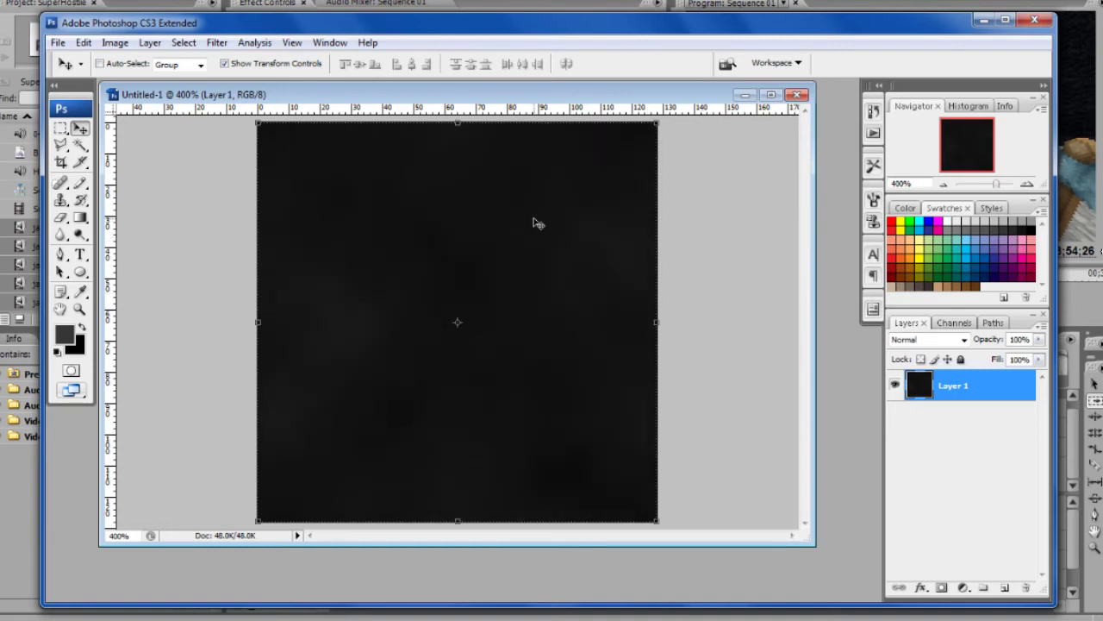
Clear the clouds from the whole of Layer 1 and refill it with the dark grey foreground colour
key("ctrl+a")
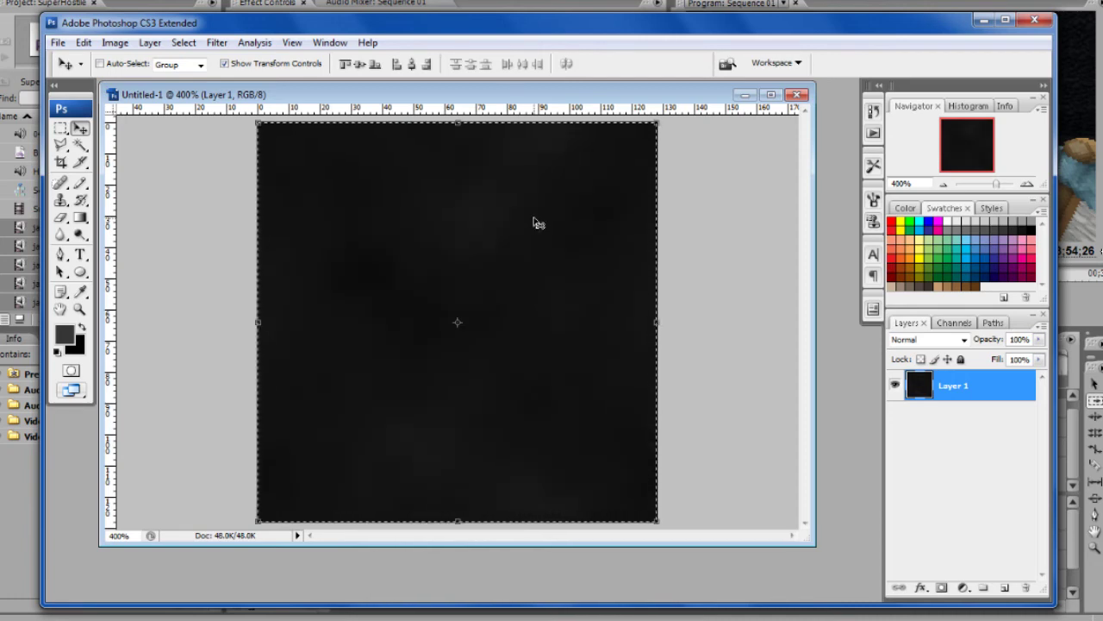
key("Delete")
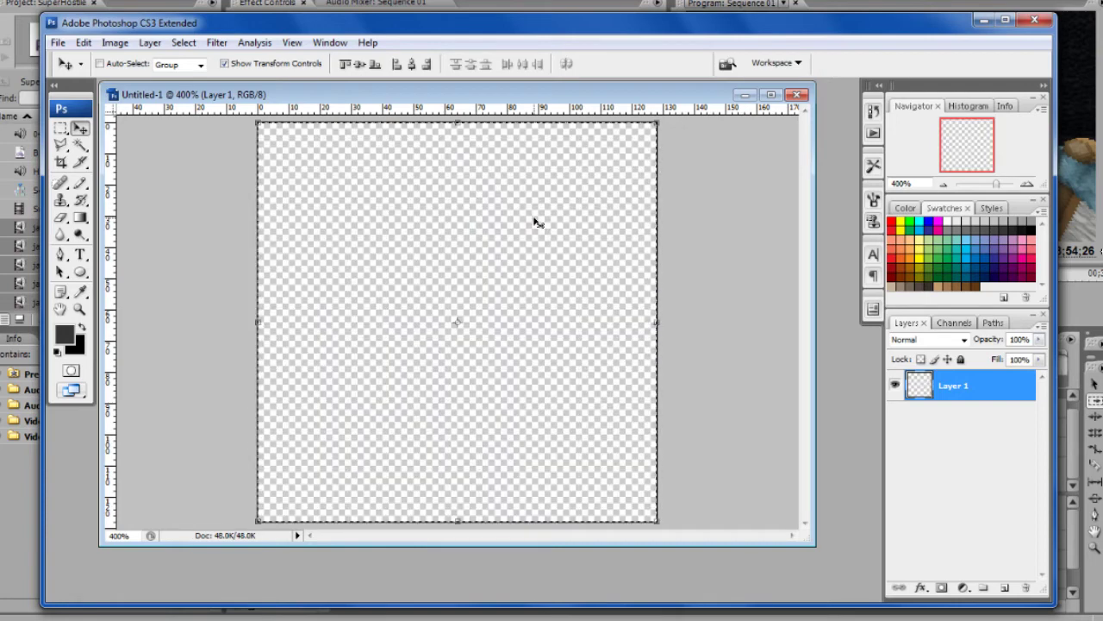
key("ctrl+z")
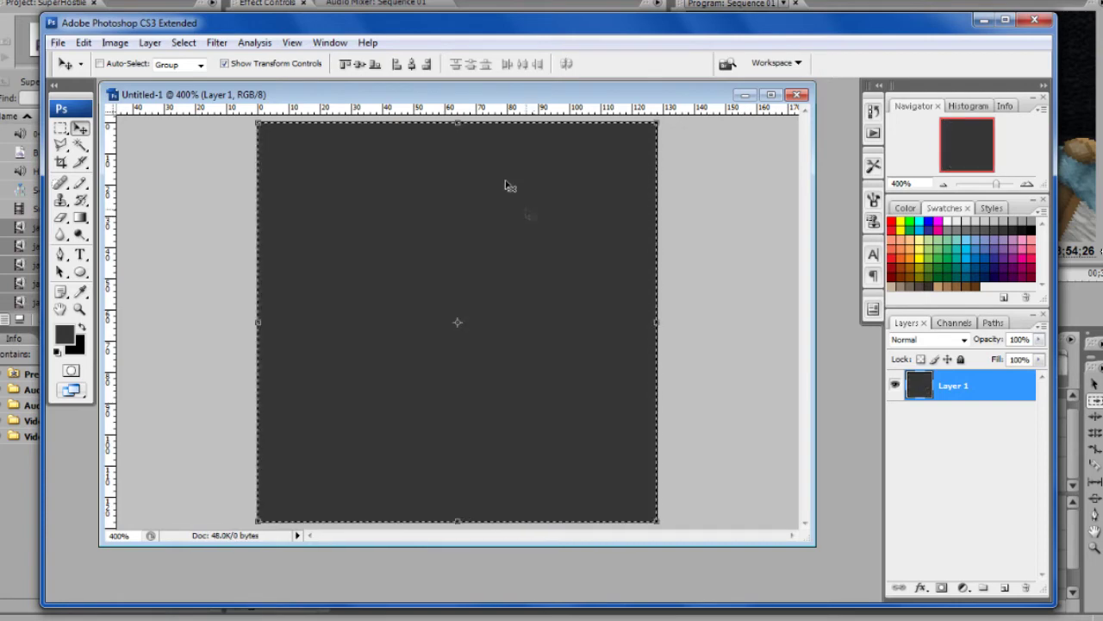
Render Clouds again on the dark grey Layer 1 and preview a wrap-around Offset on it
left_click(217, 43)
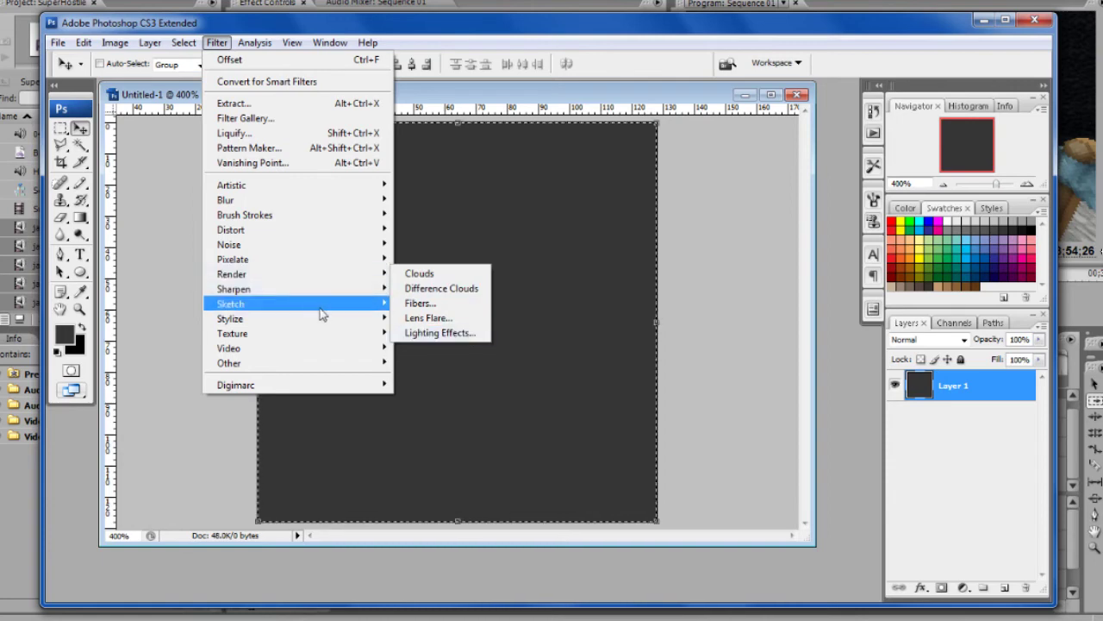
left_click(435, 274)
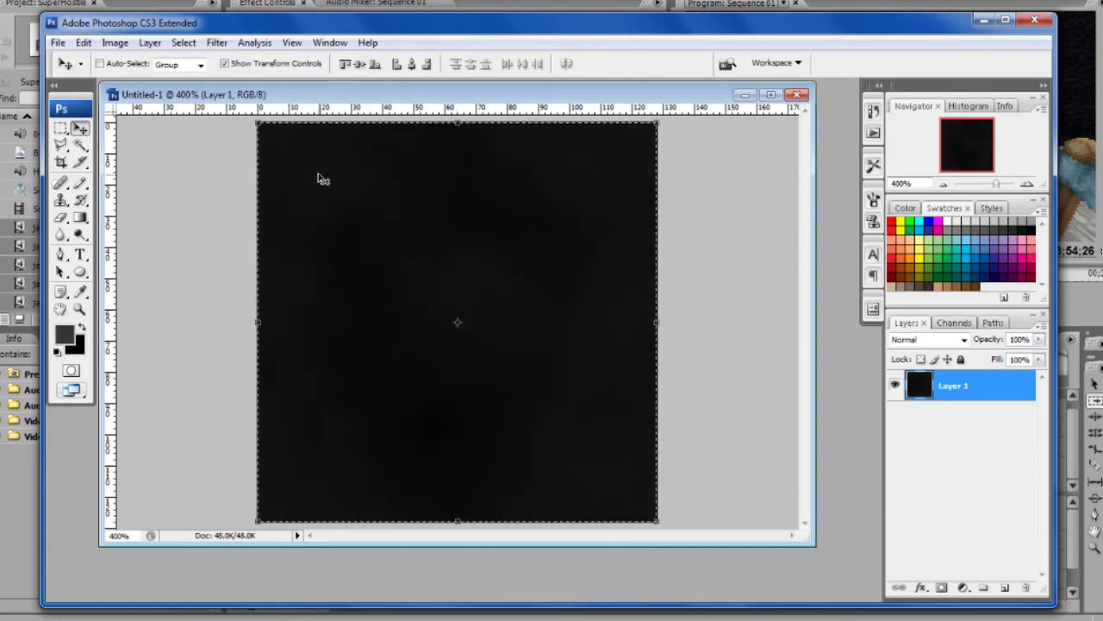
left_click(218, 42)
mouse_move(340, 368)
left_click(424, 421)
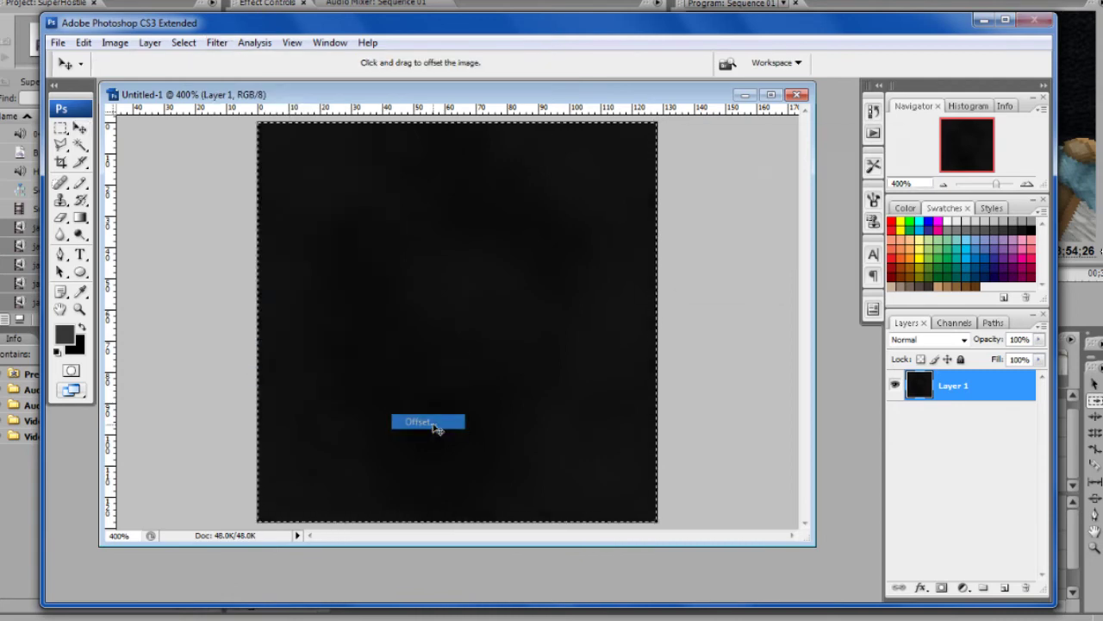
left_click(865, 170)
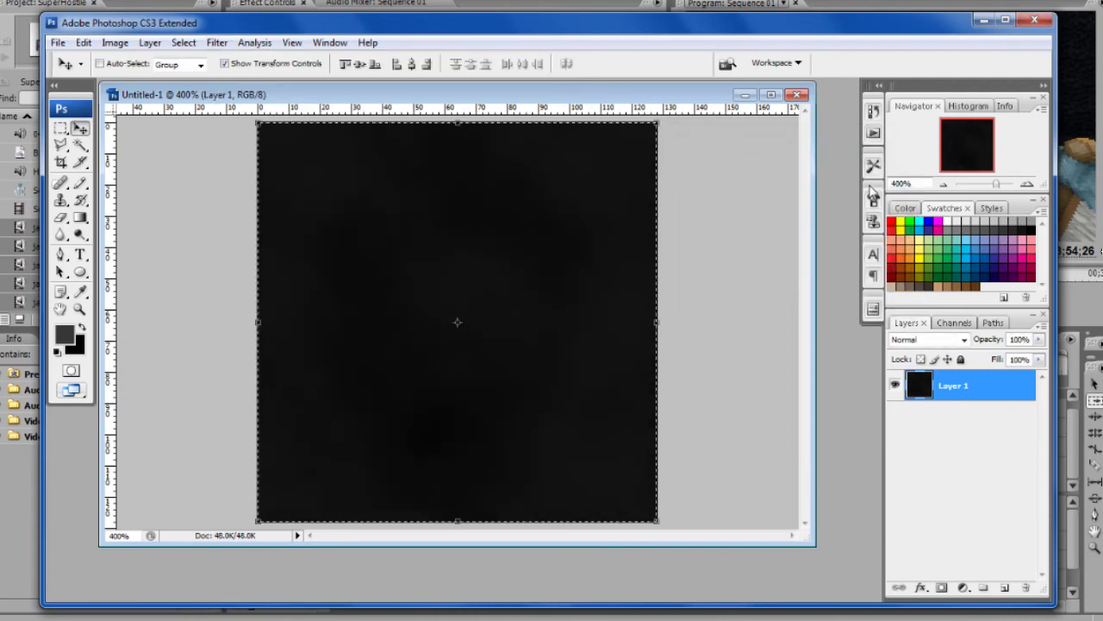
Choose a lighter grey as the foreground colour and render Clouds again on Layer 1
left_click(974, 228)
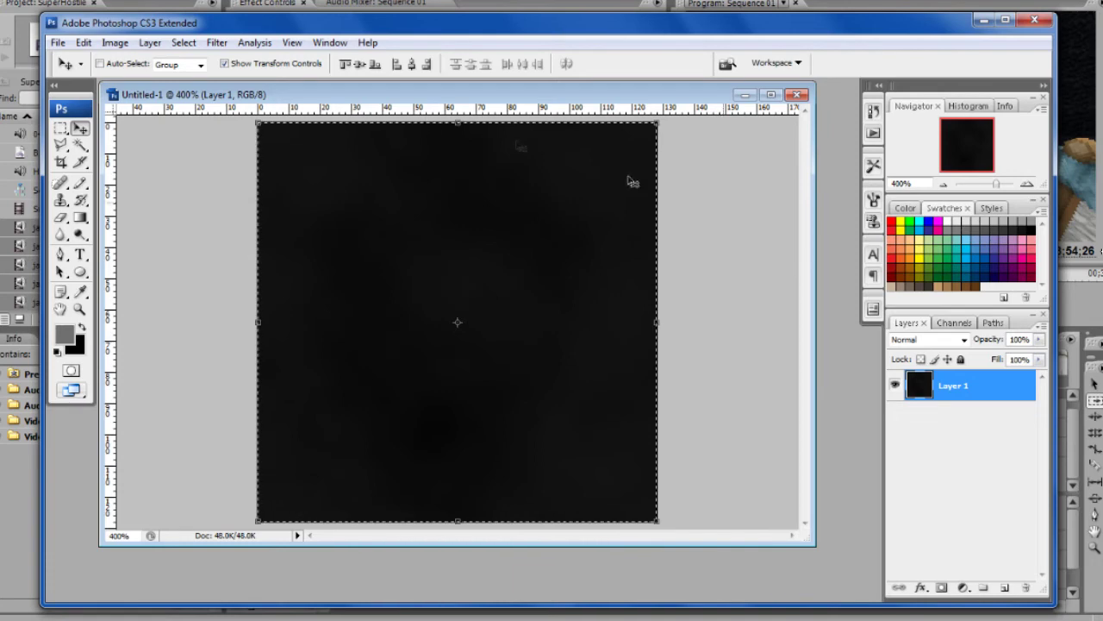
key("ctrl+f")
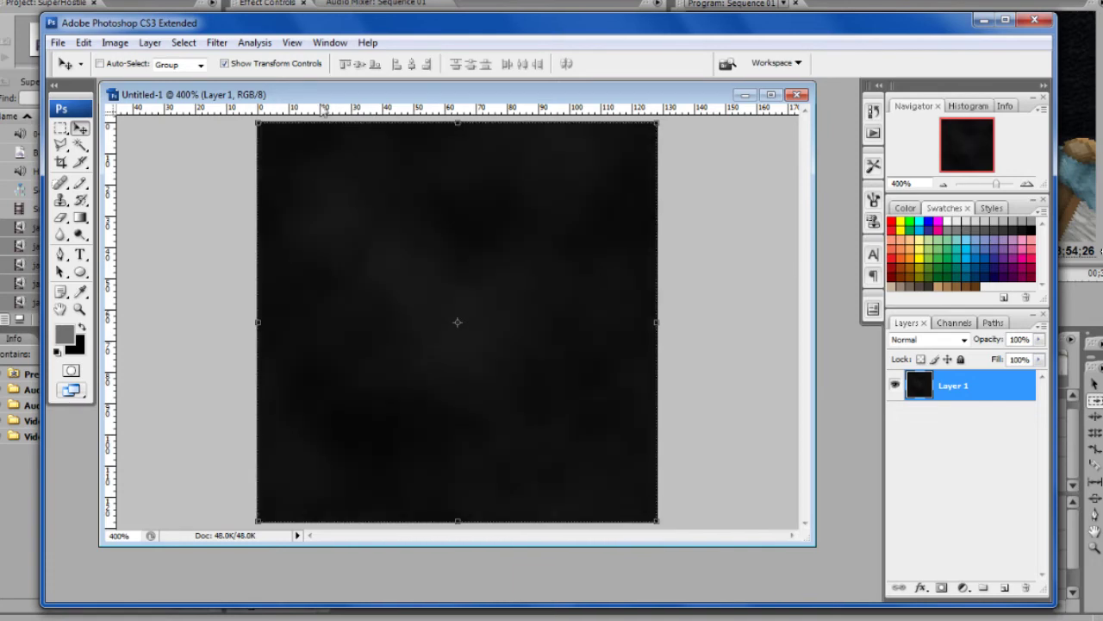
Preview a wrap-around Offset on the lighter clouds to check for seams, without applying it
left_click(216, 42)
mouse_move(298, 364)
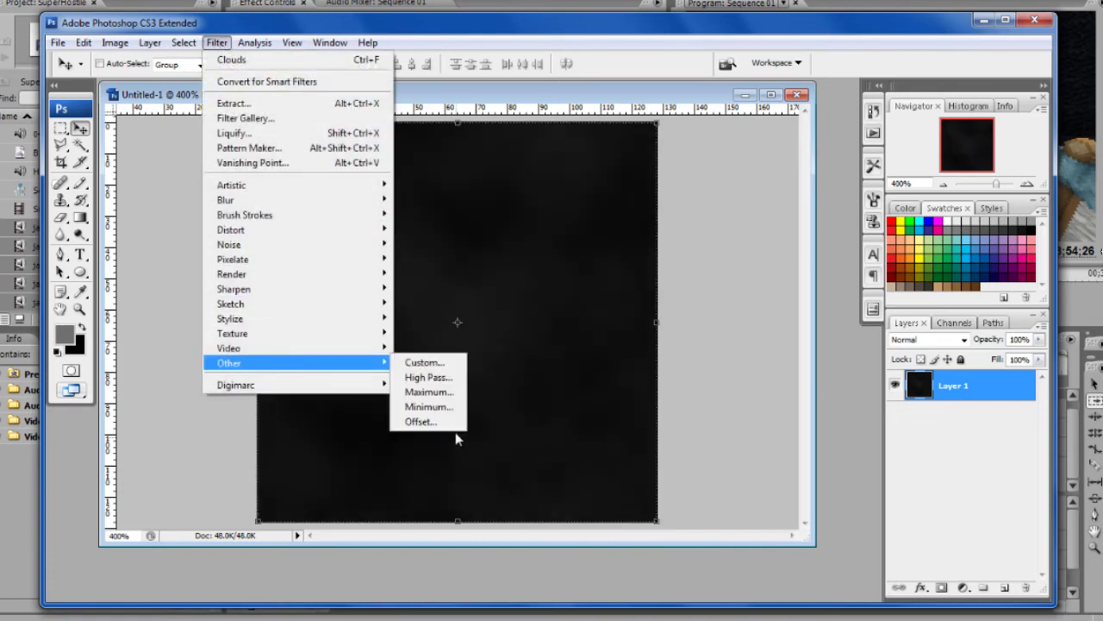
left_click(457, 421)
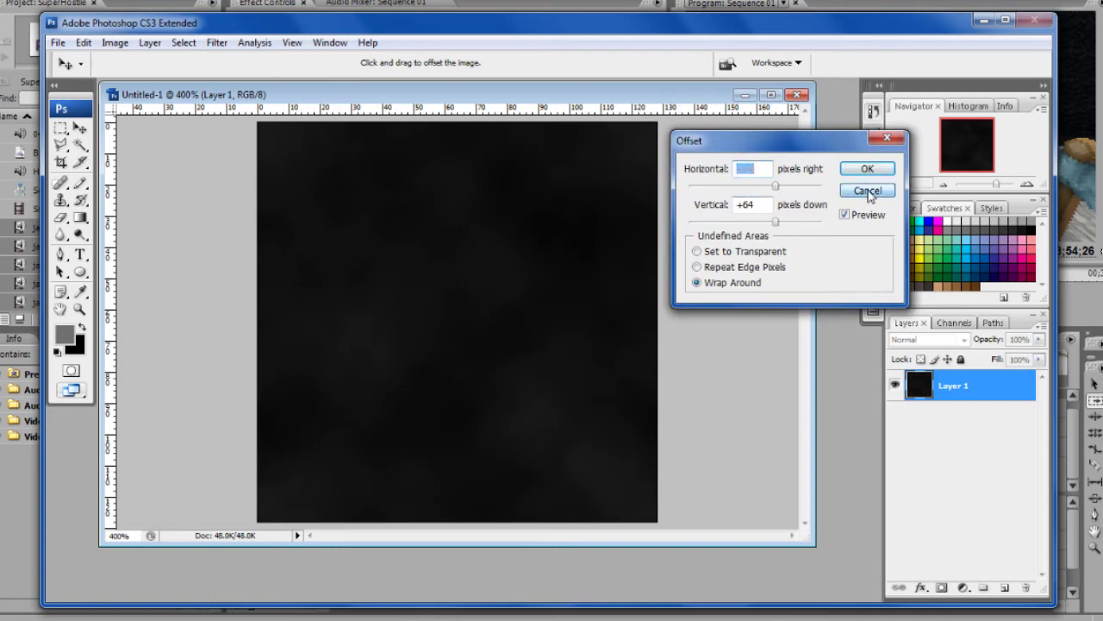
left_click(868, 192)
left_click(217, 42)
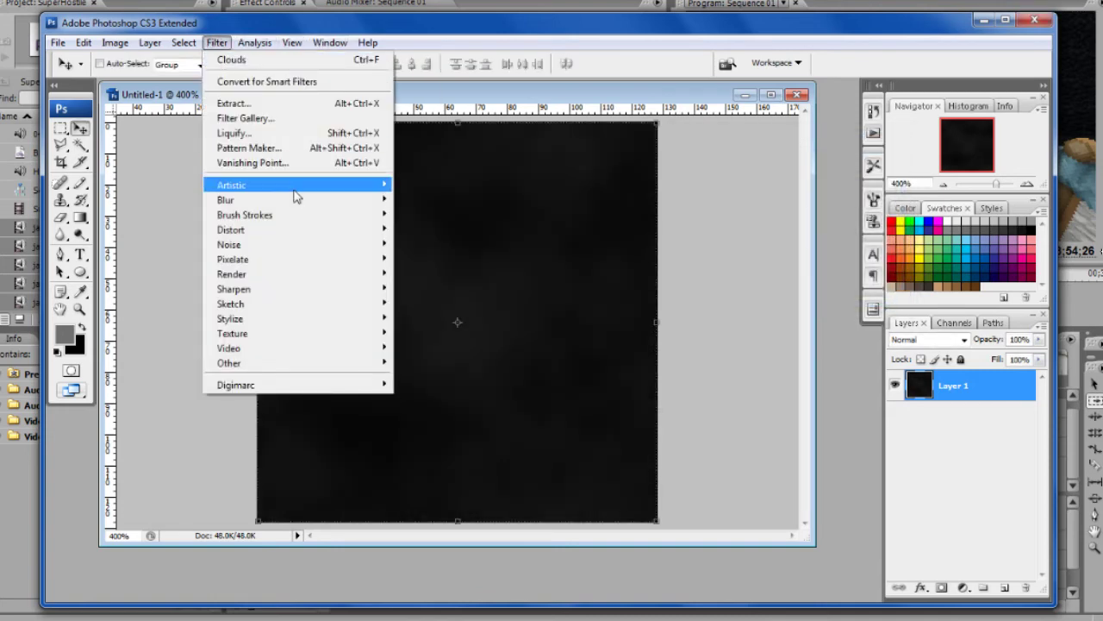
mouse_move(294, 192)
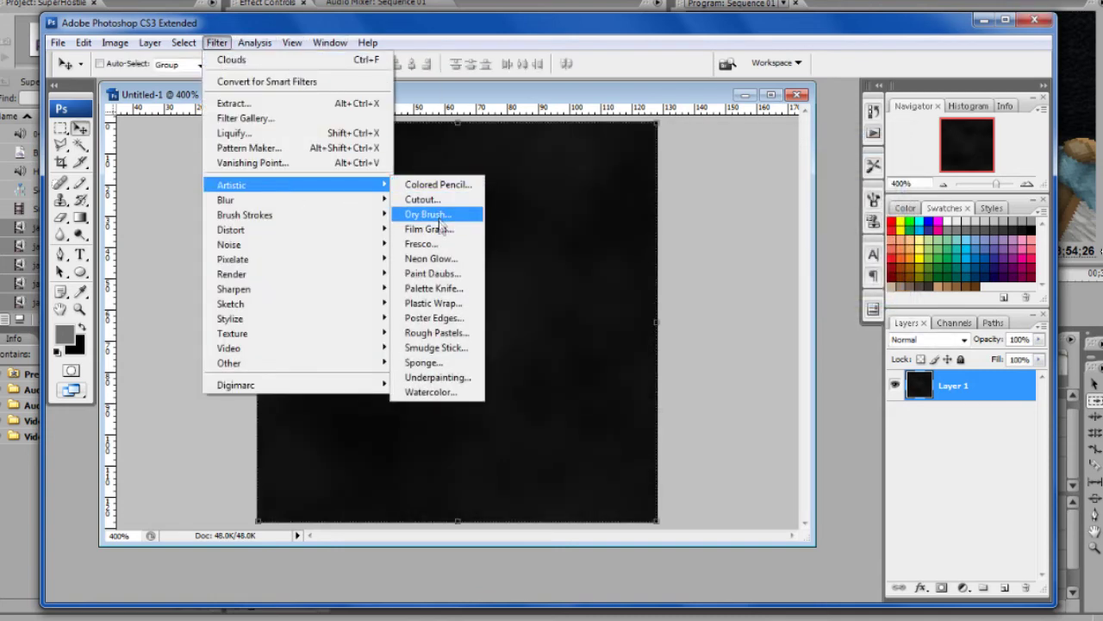
left_click(441, 98)
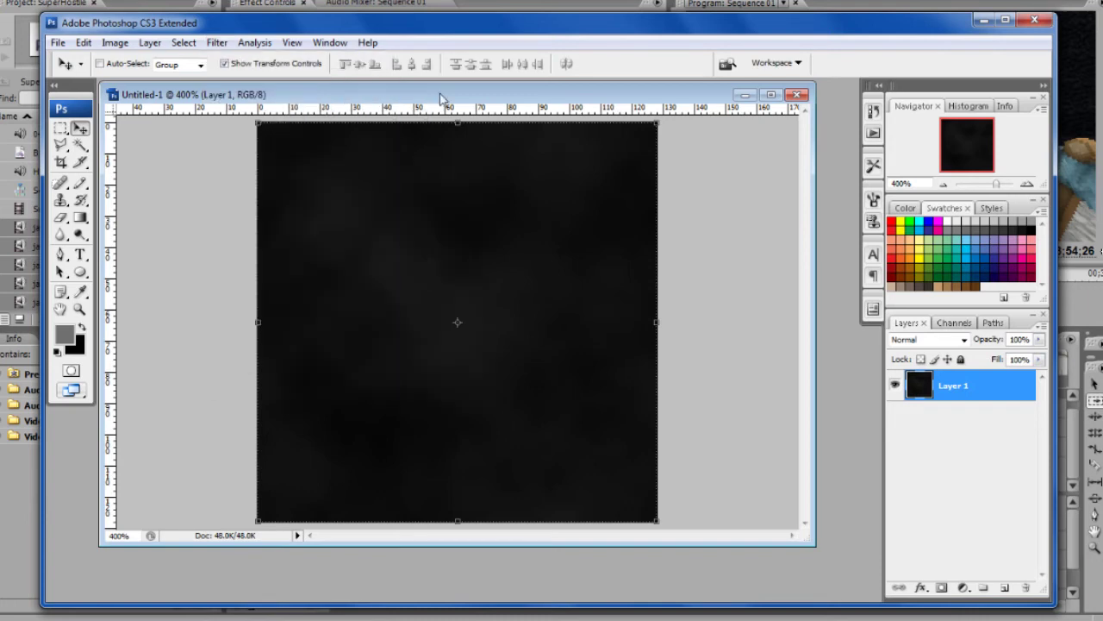
Clear the clouds from Layer 1 and fill it with the medium grey foreground colour
key("Delete")
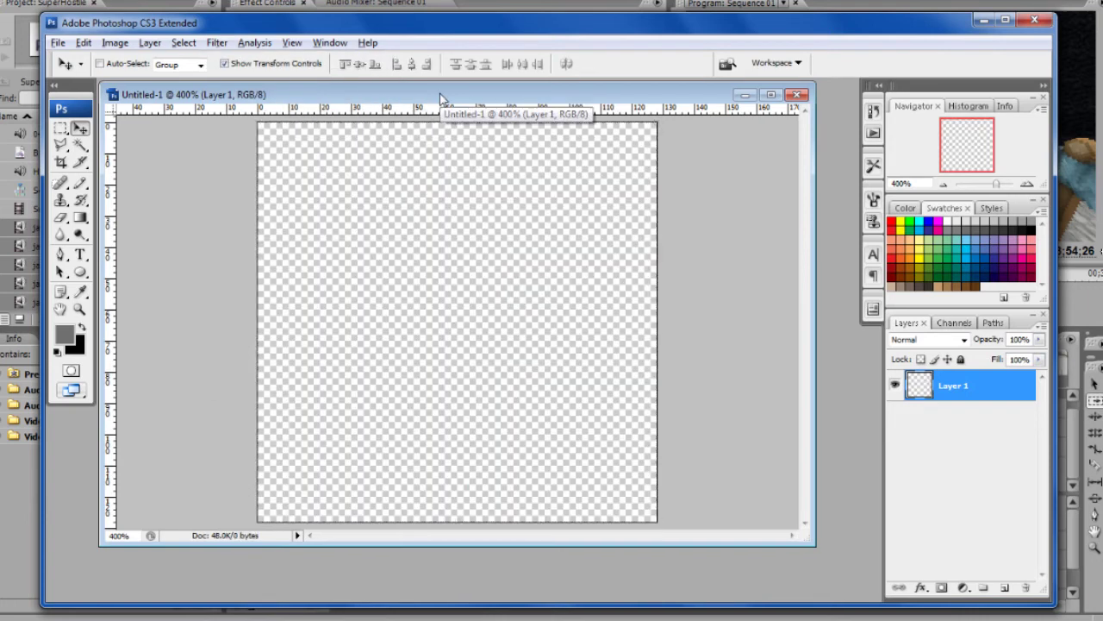
key("alt+BackSpace")
Paint irregular, crossing black strokes over the grey Layer 1 with a soft 18 px brush
left_click(81, 183)
left_click(138, 182)
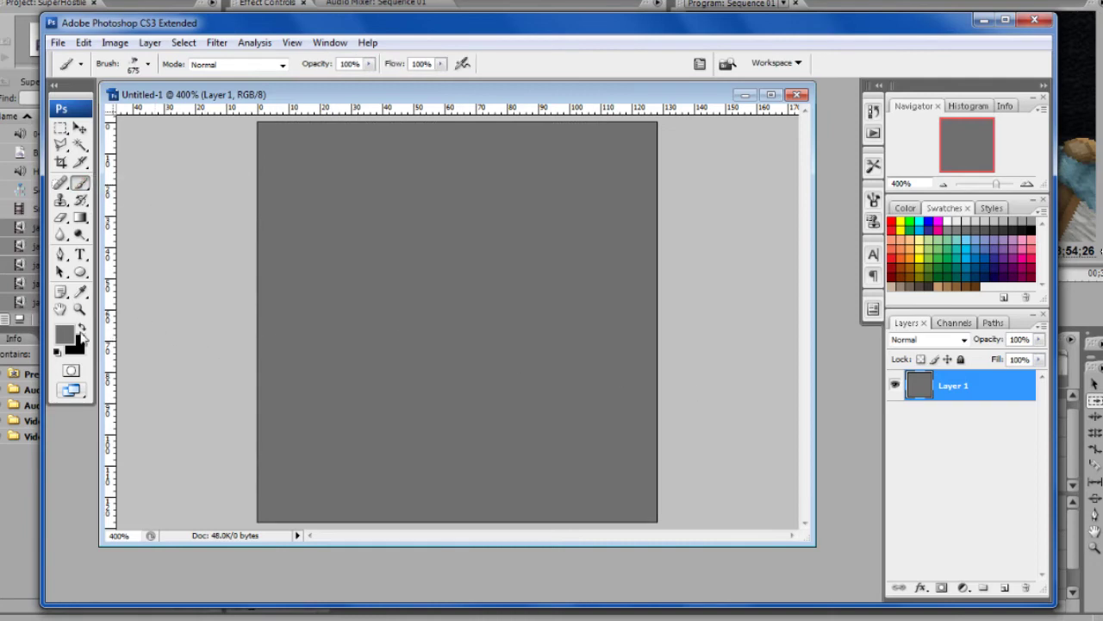
left_click(148, 64)
left_click(217, 222)
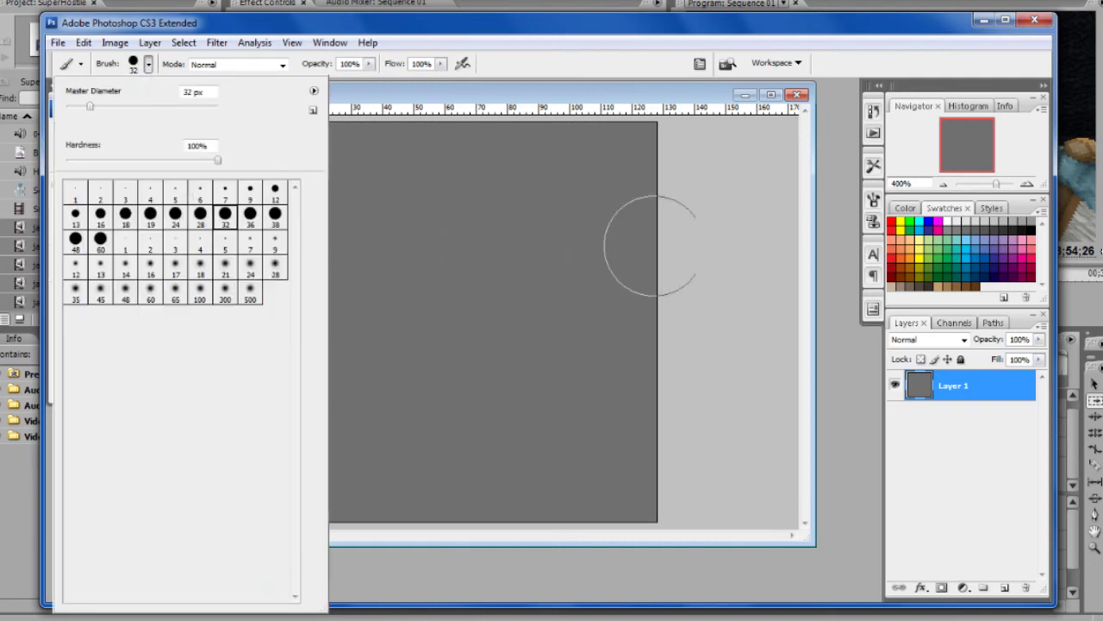
left_click(207, 267)
mouse_move(657, 261)
left_mouse_down()
mouse_move(488, 256)
mouse_move(443, 505)
mouse_move(302, 413)
mouse_move(446, 62)
mouse_move(765, 509)
mouse_move(332, 78)
left_mouse_up()
mouse_move(276, 31)
left_mouse_down()
mouse_move(235, 29)
mouse_move(296, 21)
left_mouse_up()
left_click(210, 45)
left_click(250, 31)
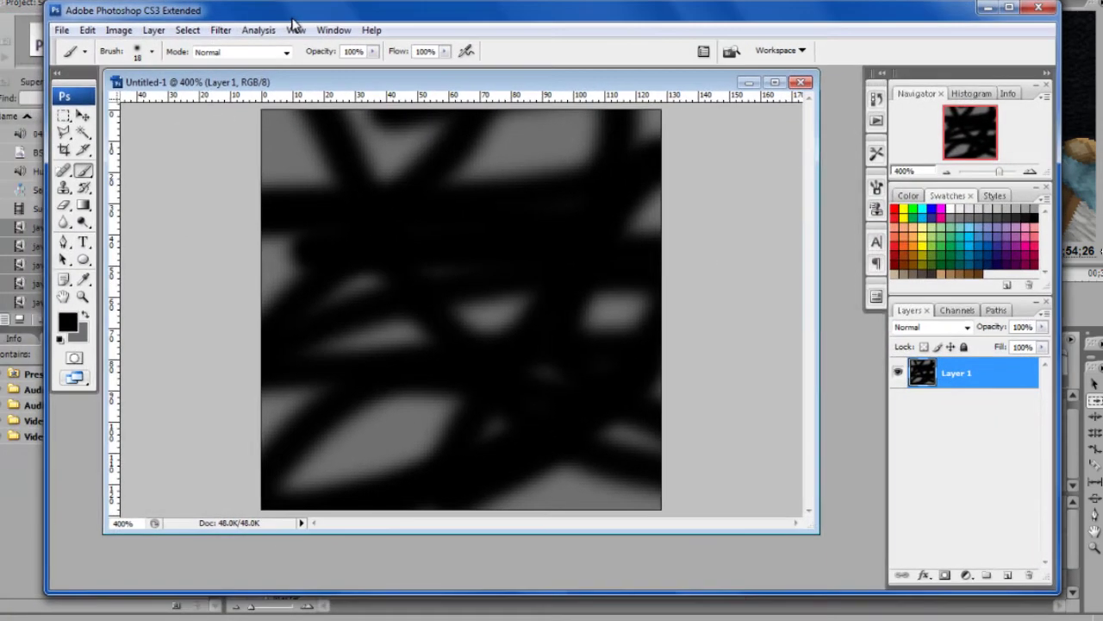
Maximize the application window, then enlarge the document window and move it to the middle of the workspace
left_click(222, 29)
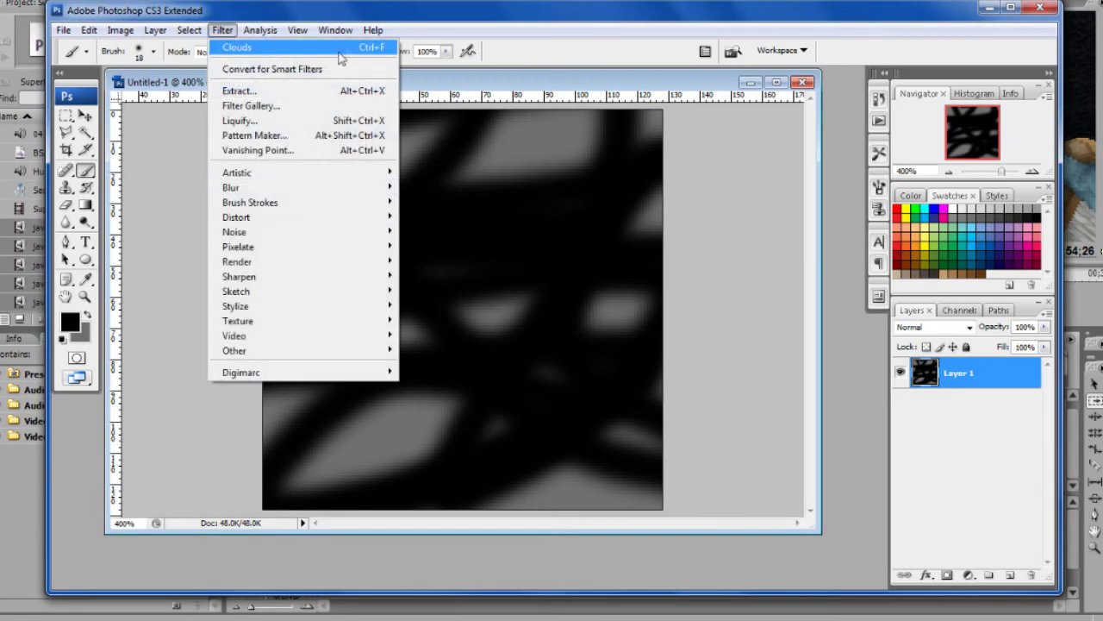
double_click(363, 15)
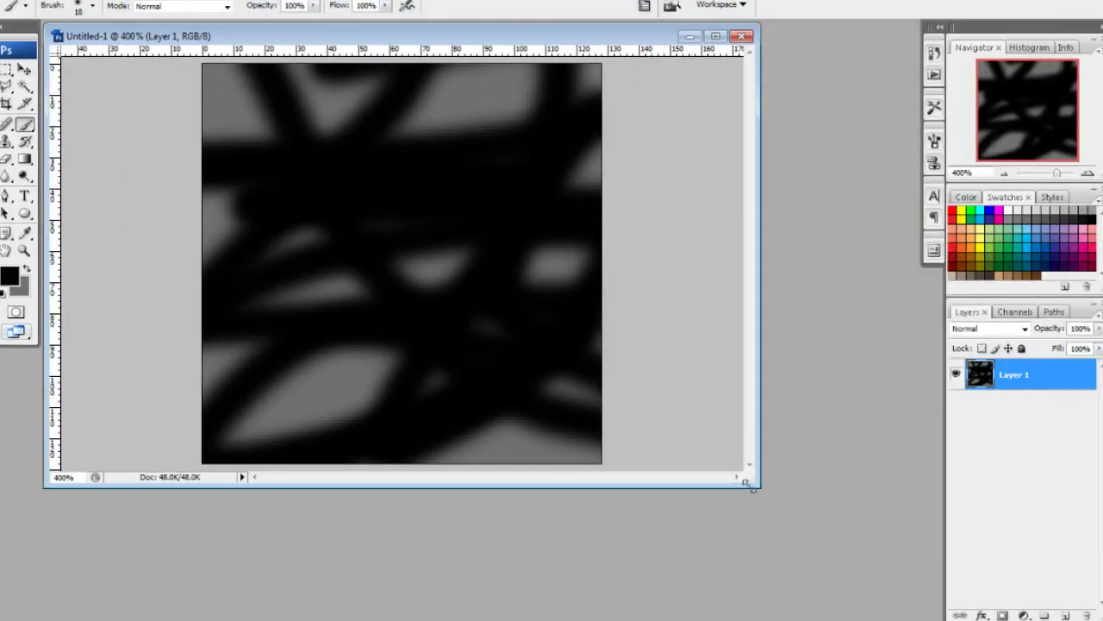
left_click_drag(746, 488, 869, 560)
left_click_drag(428, 33, 466, 65)
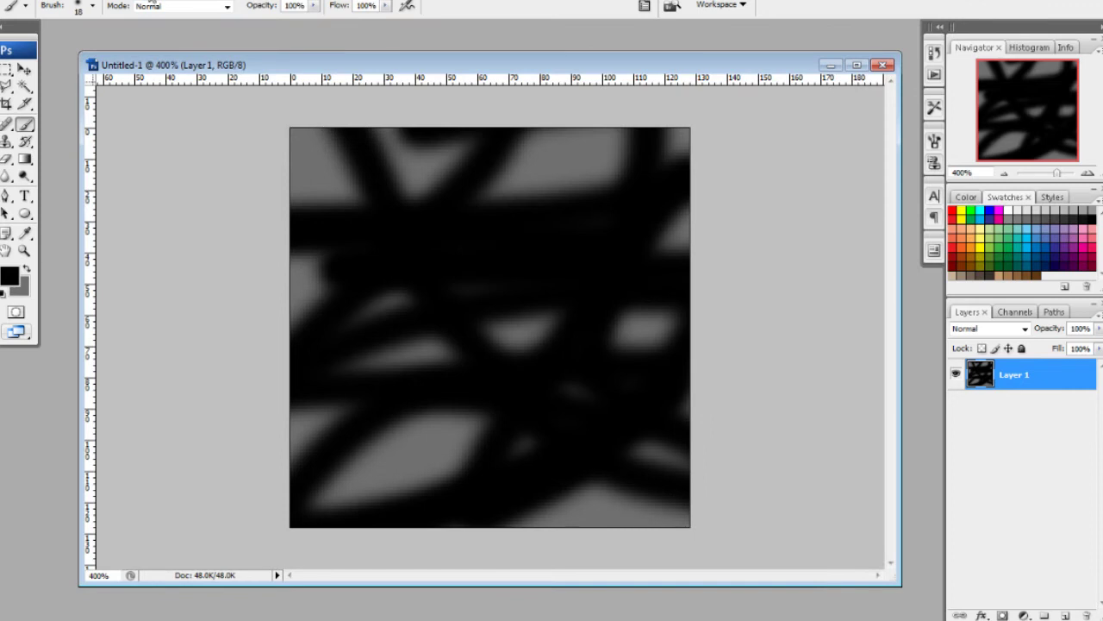
Apply a Gaussian Blur with a radius of 24.2 pixels to the painted strokes
left_click(162, 1)
mouse_move(324, 146)
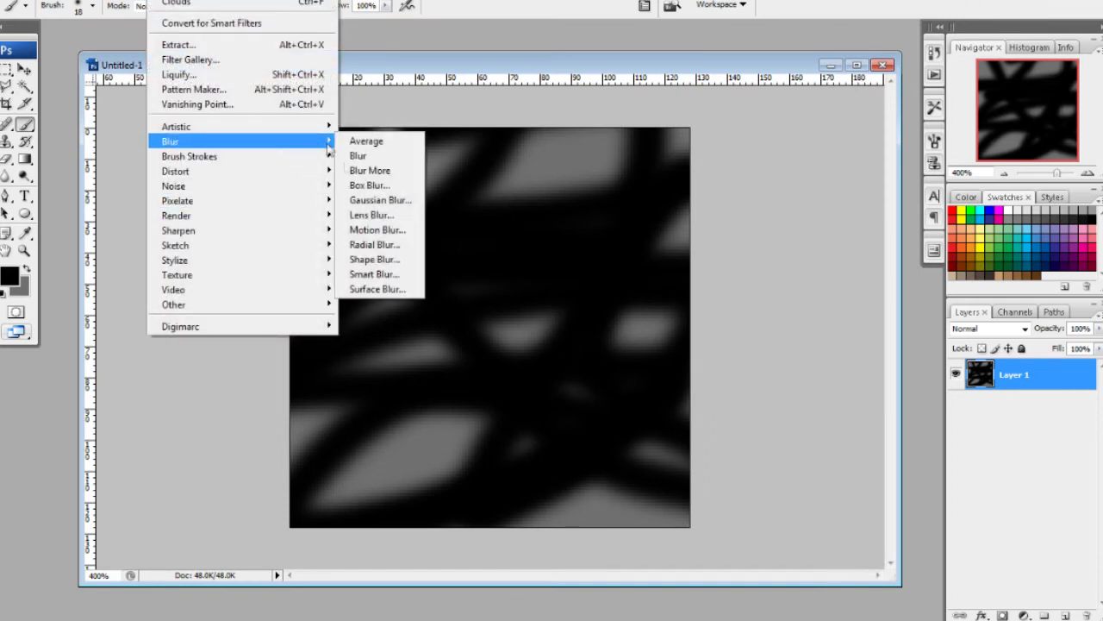
left_click(380, 200)
left_click(755, 340)
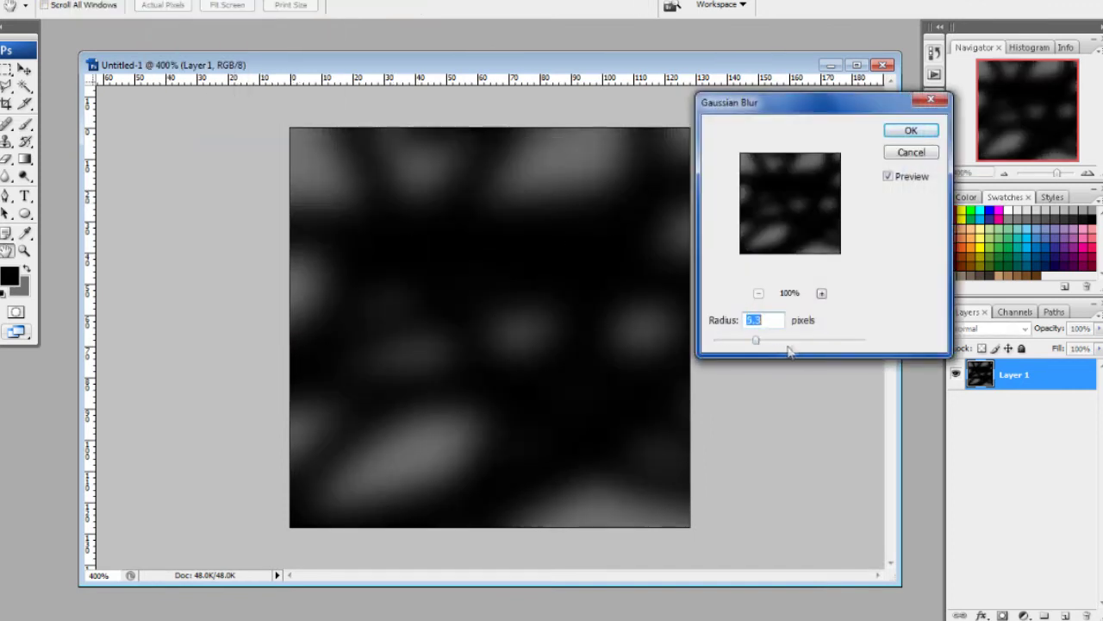
mouse_move(825, 341)
left_mouse_down()
mouse_move(868, 343)
mouse_move(825, 342)
left_mouse_up()
left_click(843, 341)
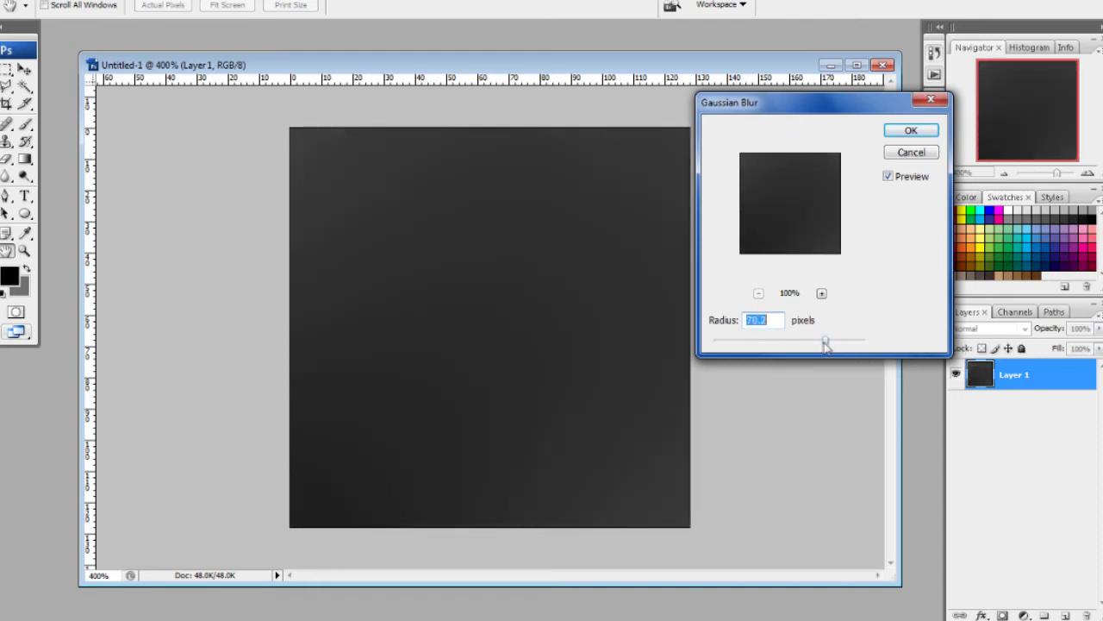
left_click(788, 341)
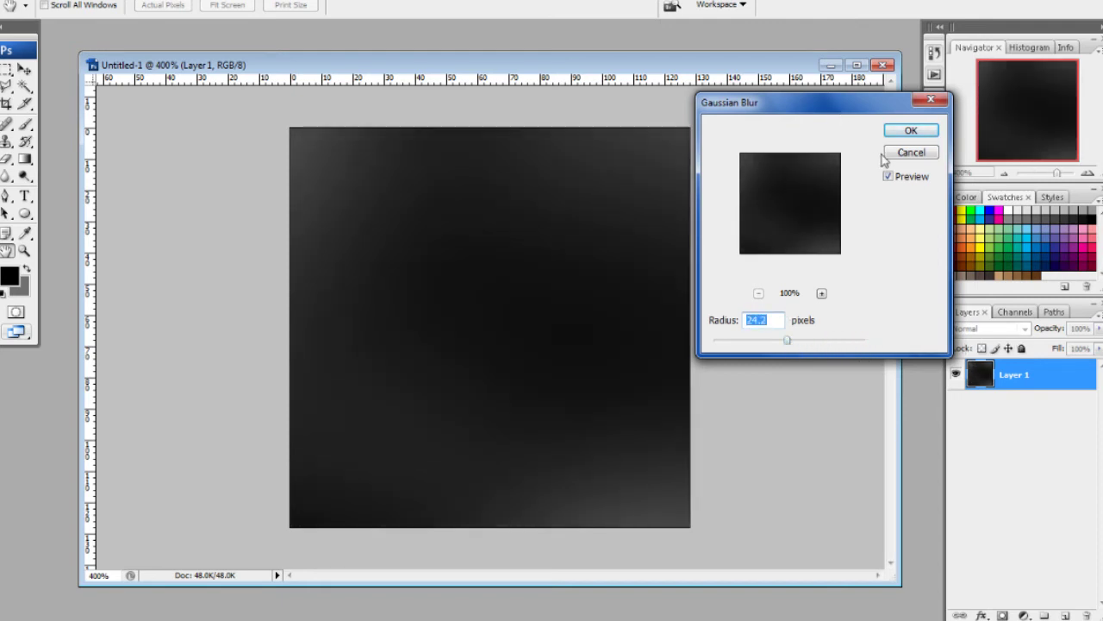
left_click(900, 132)
Try several Artistic filters on the blurred Layer 1 in the Filter Gallery, including Watercolor and Smudge Stick, and apply Sponge
left_click(162, 1)
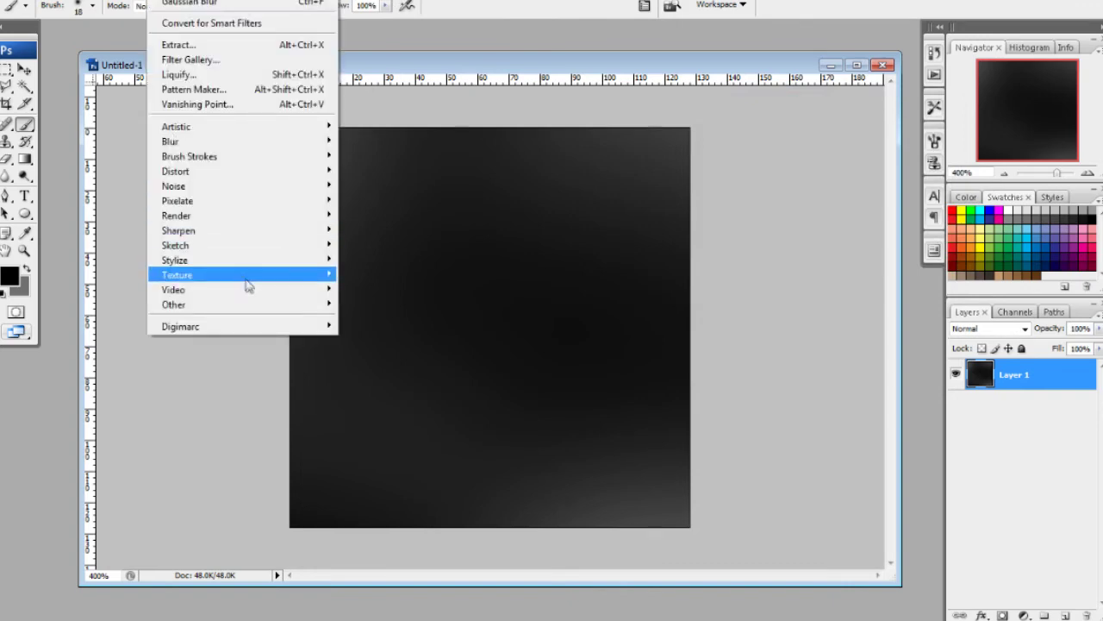
mouse_move(302, 129)
left_click(405, 180)
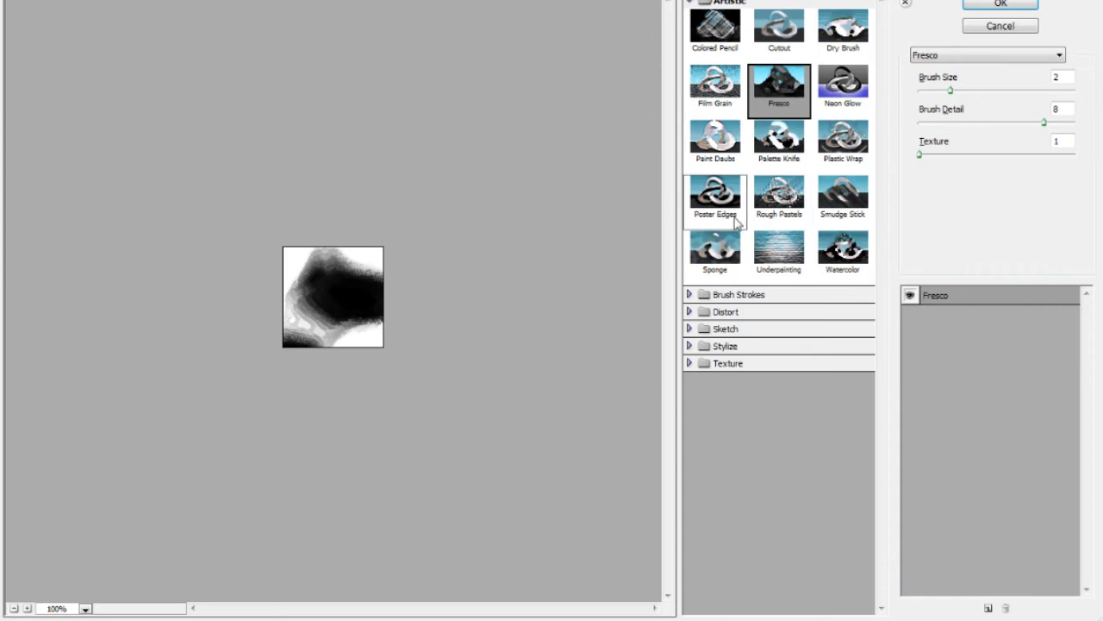
left_click(734, 217)
left_click(787, 213)
left_click(724, 252)
left_click(779, 261)
left_click(819, 265)
left_click(731, 269)
left_click(843, 259)
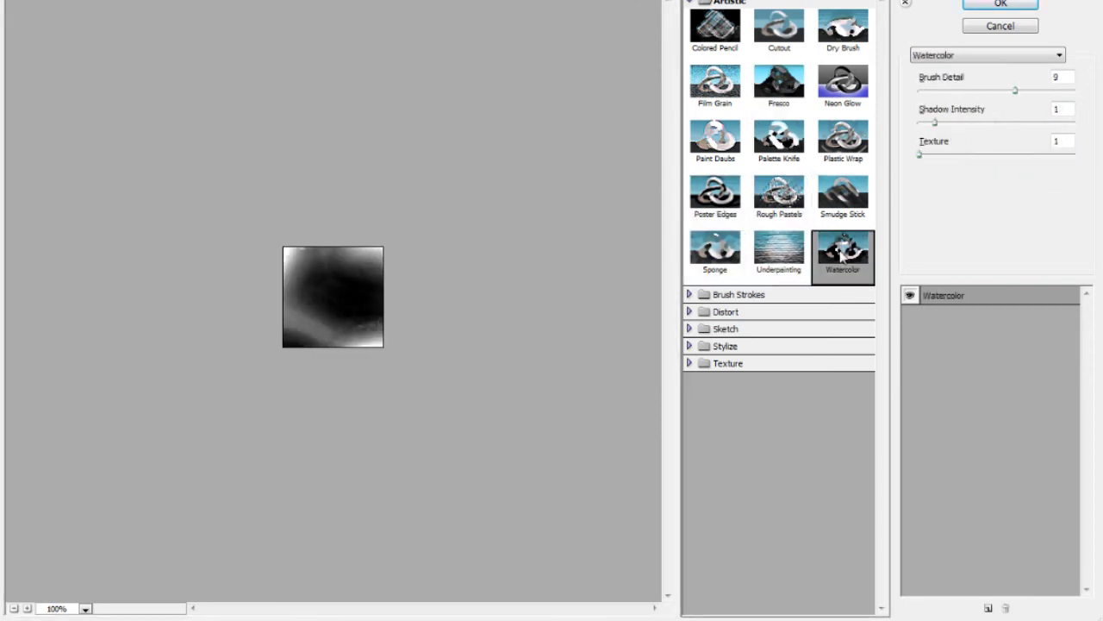
left_click(835, 200)
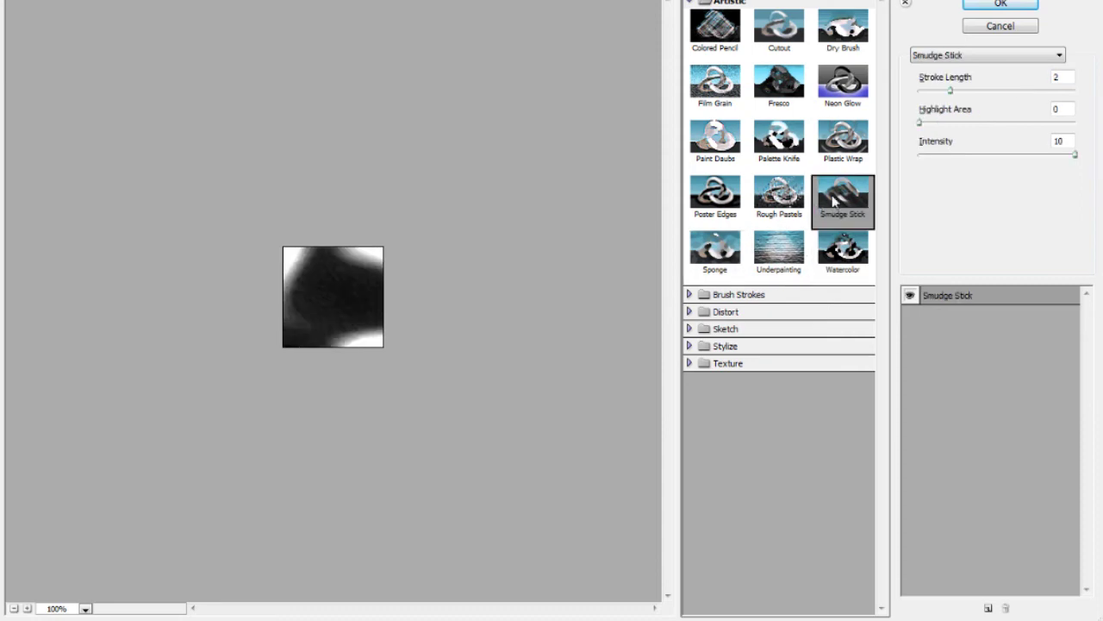
left_click(729, 257)
left_click(966, 5)
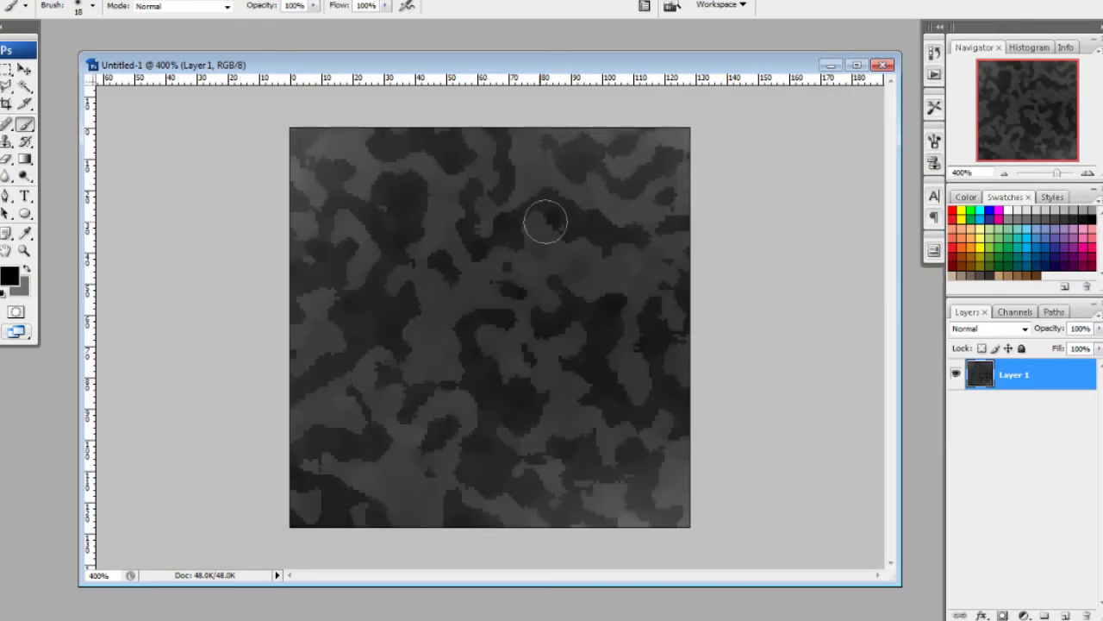
Offset Layer 1 by 64 pixels right and 64 pixels down with undefined areas wrapped around
left_click(163, 0)
mouse_move(274, 307)
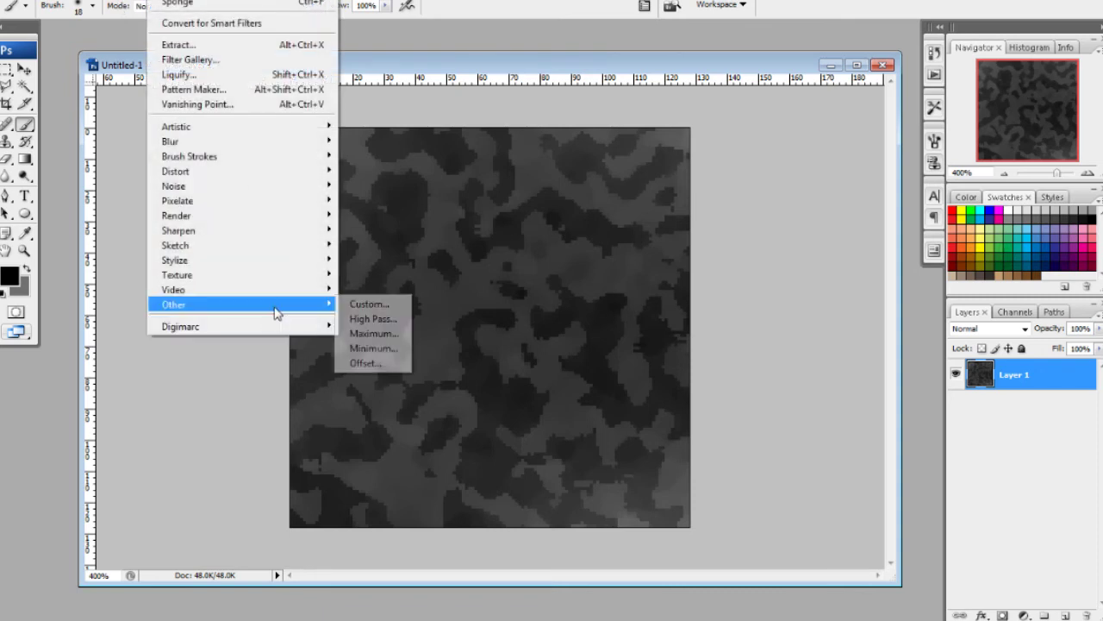
left_click(383, 363)
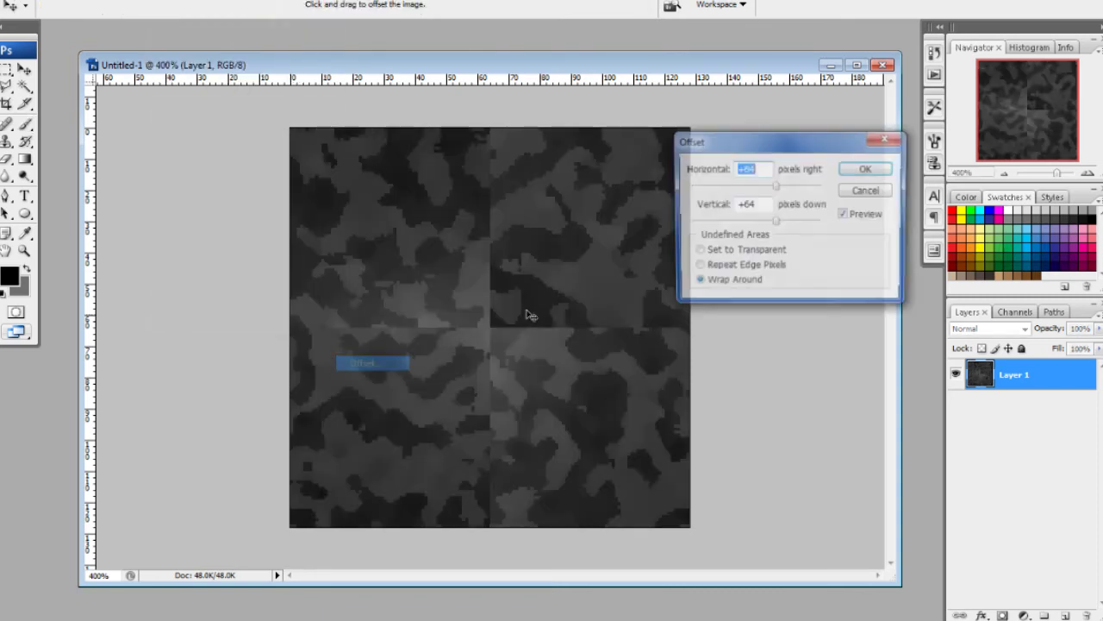
left_click(868, 174)
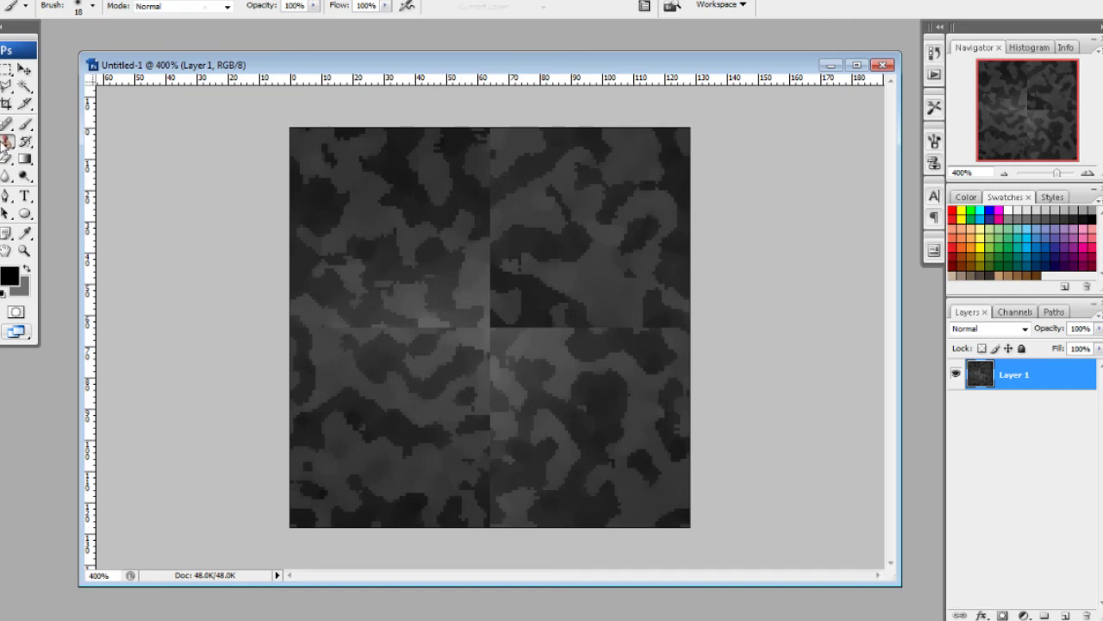
Clone nearby texture over the upper part of the vertical seam using the Clone Stamp with a soft 9 px brush
left_click(6, 143)
left_click(92, 6)
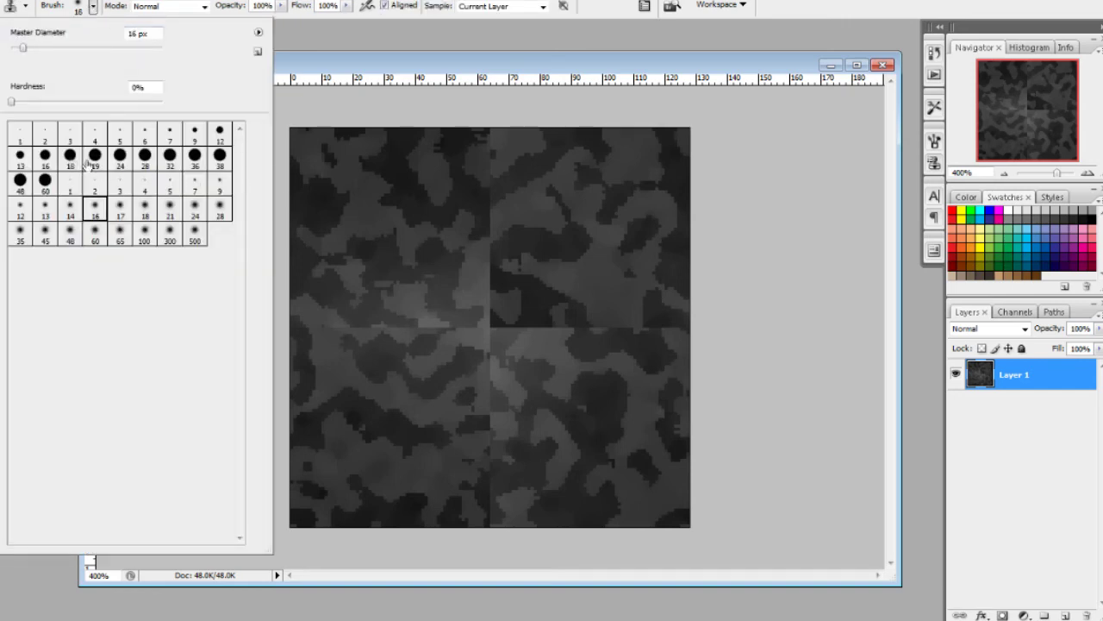
left_click(197, 135)
left_click(512, 207, "alt")
left_click(500, 218)
mouse_move(500, 217)
left_mouse_down()
mouse_move(488, 224)
mouse_move(516, 144)
mouse_move(490, 147)
mouse_move(489, 168)
left_mouse_up()
left_click(516, 143, "alt")
left_click(505, 139, "alt")
left_click(490, 160)
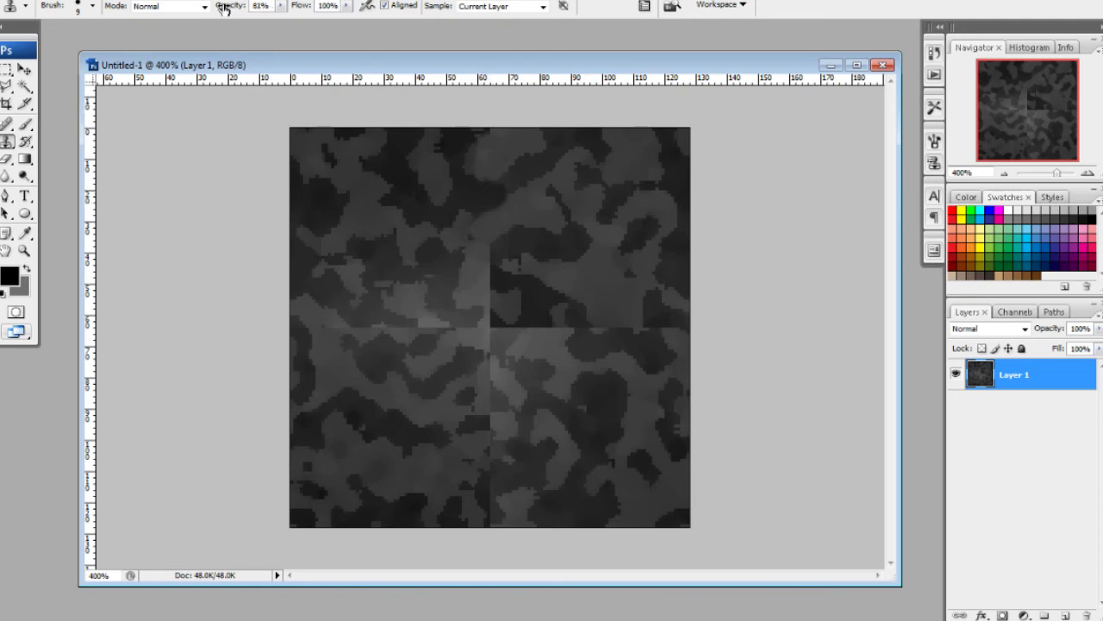
Lower the Clone Stamp to 81% opacity and 64% flow, and clone over the vertical seam just above the image centre
left_click_drag(294, 5, 271, 6)
left_click(474, 284, "alt")
mouse_move(485, 298)
left_mouse_down()
mouse_move(502, 275)
mouse_move(485, 264)
mouse_move(513, 238)
mouse_move(498, 265)
left_mouse_up()
left_click(516, 239, "alt")
left_click(533, 262, "alt")
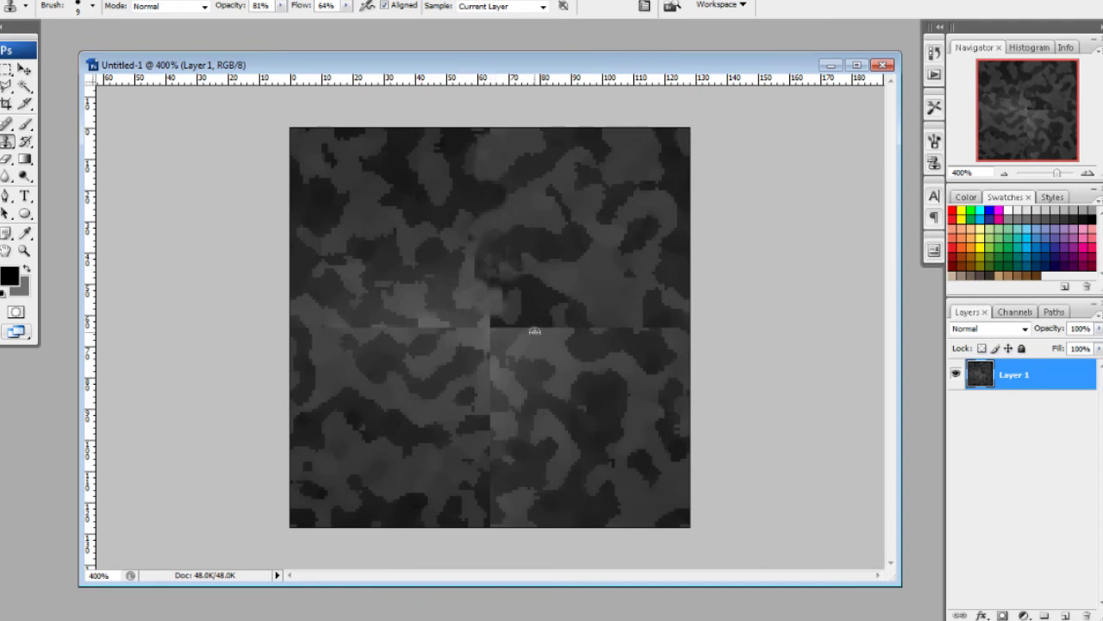
Clone light and dark texture over the horizontal seam between the image centre and its right edge
left_click_drag(529, 339, 557, 329)
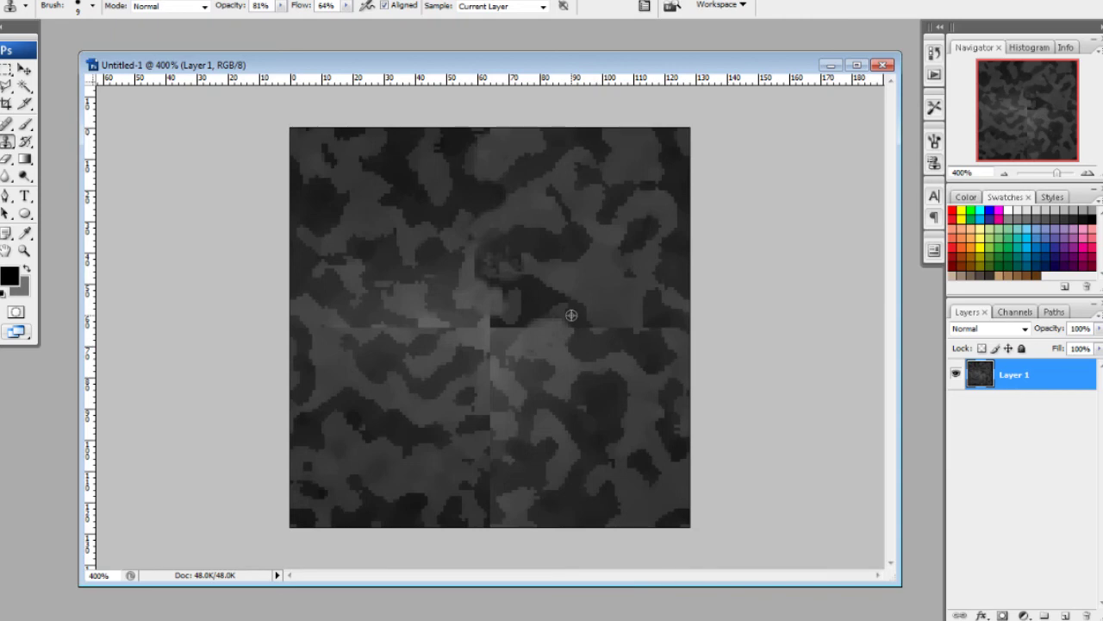
left_click(604, 307, "alt")
mouse_move(596, 324)
left_mouse_down()
mouse_move(626, 316)
mouse_move(610, 323)
left_mouse_up()
left_click(606, 325)
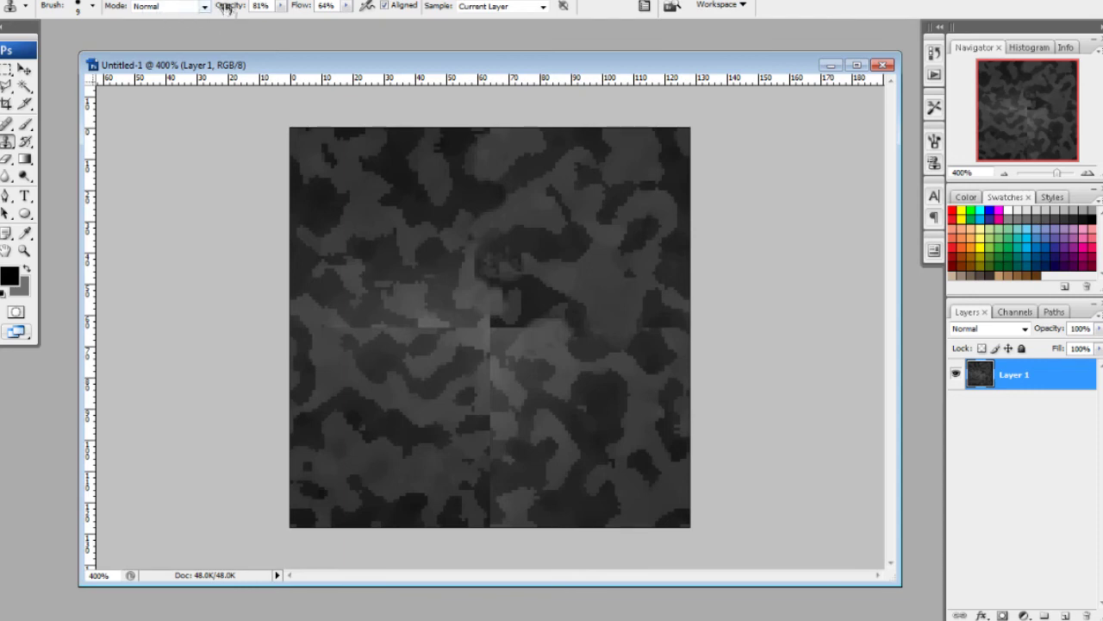
Raise the Clone Stamp to 93% opacity and 90% flow, and clone over the horizontal seam left of and across the centre
left_click_drag(242, 10, 246, 10)
left_click(414, 303, "alt")
left_click_drag(436, 322, 430, 324)
left_click(448, 347, "alt")
left_click(456, 315, "alt")
left_click(461, 326)
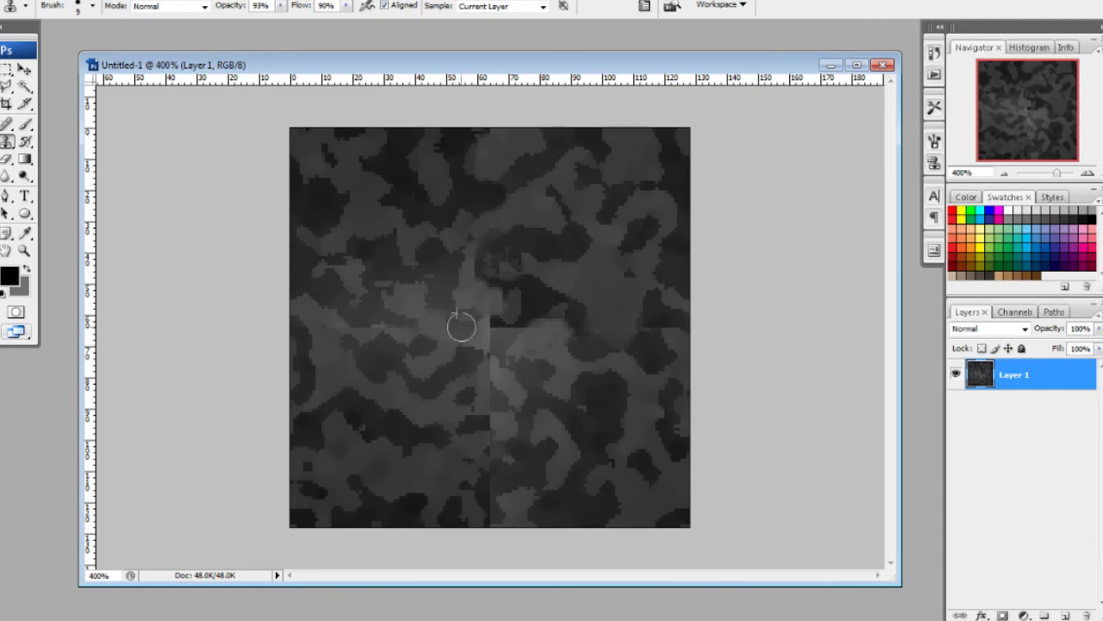
left_click(508, 344, "alt")
left_click_drag(486, 329, 506, 325)
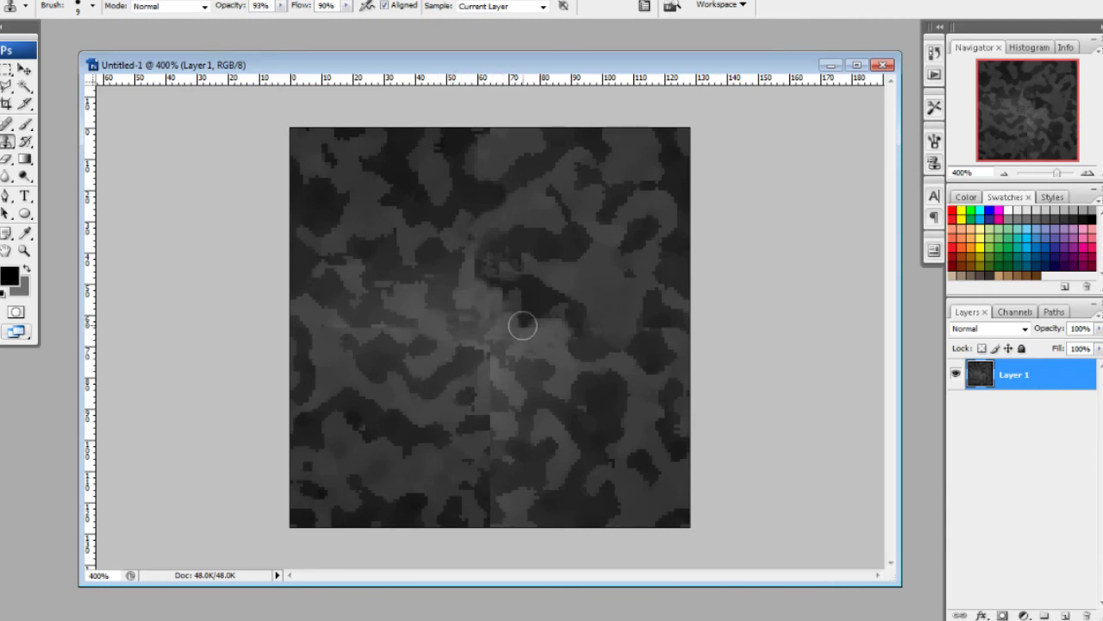
Clone lighter texture over the dark patch's edge above the centre, and cover the horizontal seam near the image's right edge
left_click(470, 274, "alt")
left_click(472, 264)
left_click(466, 281, "alt")
left_click(474, 264)
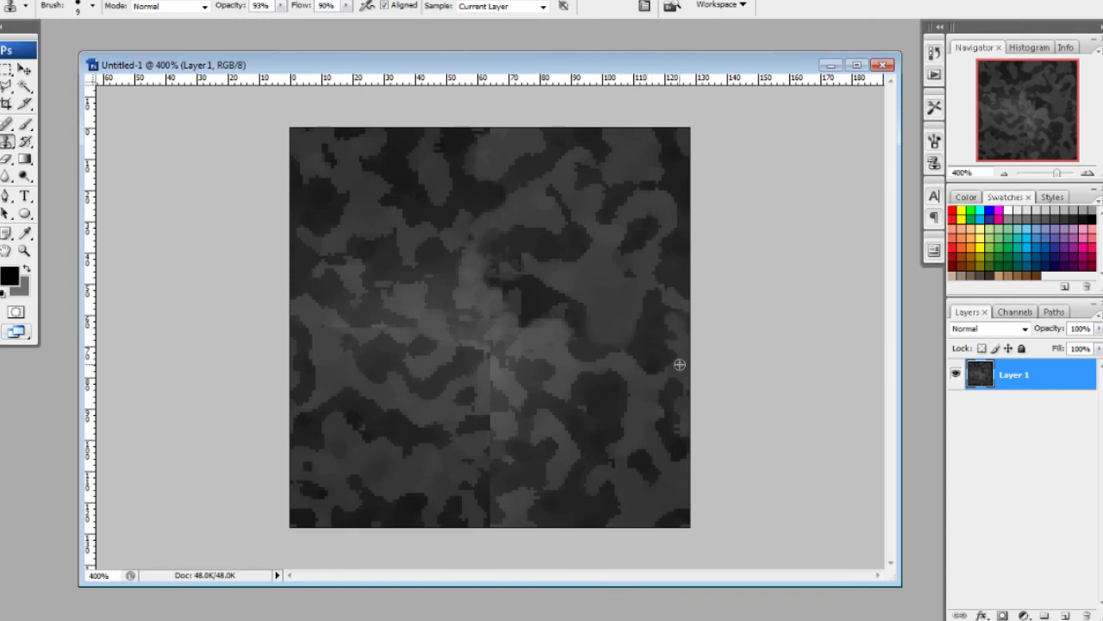
left_click(672, 325)
Clone light patches over the vertical seam just below the image centre
left_click(512, 392, "alt")
left_click(487, 369)
left_click(506, 425, "alt")
left_click(484, 410)
left_click(486, 390)
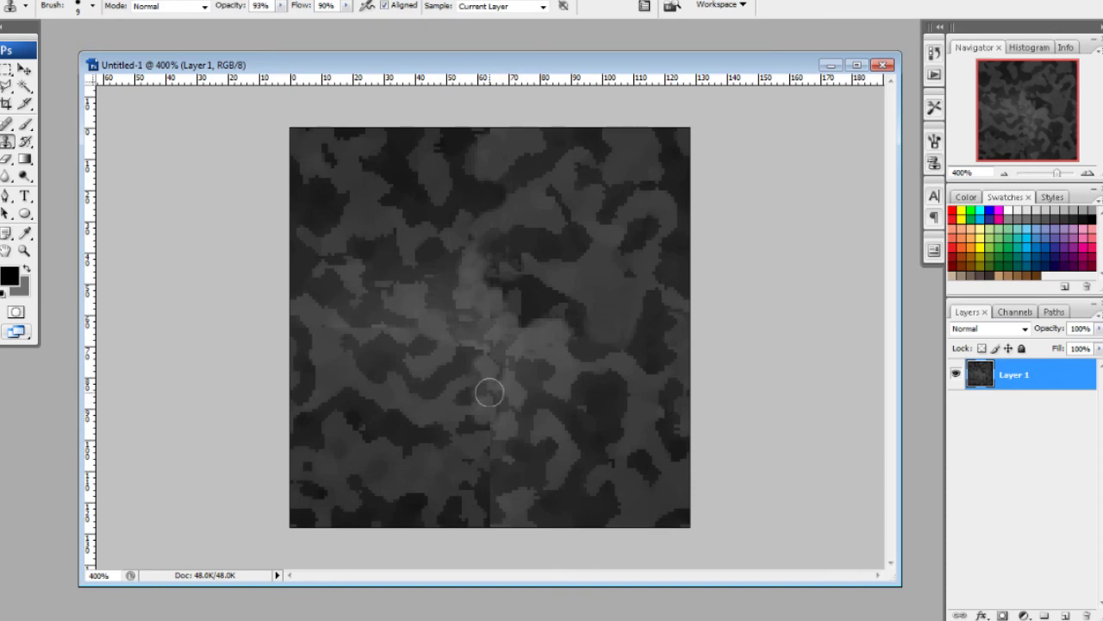
Clone neighbouring texture over the lowest part of the vertical seam, down to the image's bottom edge
left_click(562, 454, "alt")
left_click(484, 448)
left_click(492, 437)
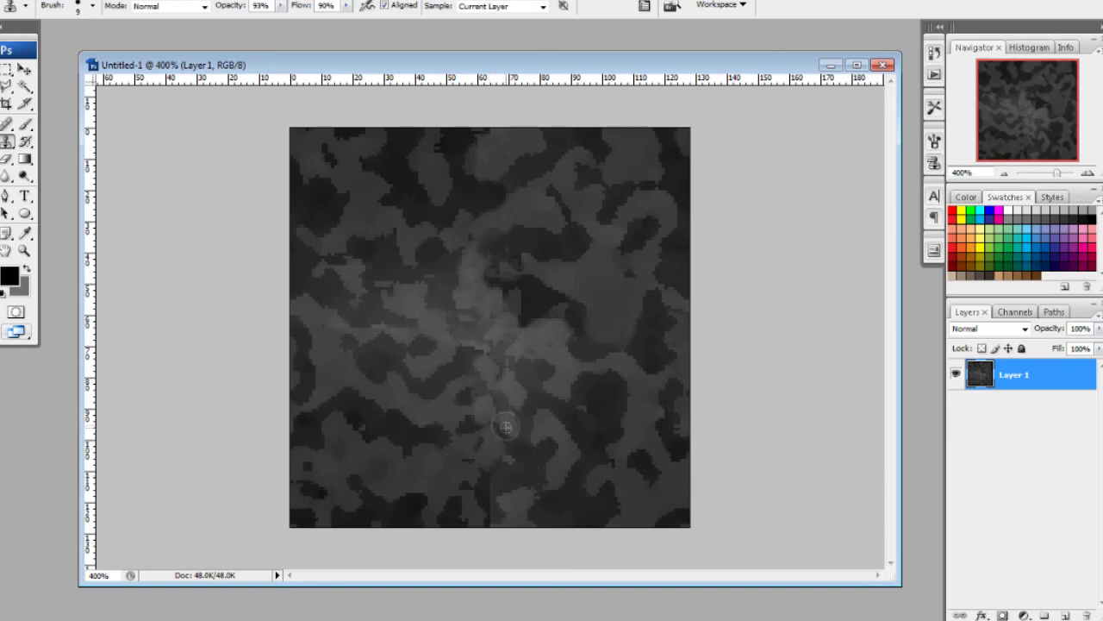
left_click(511, 480, "alt")
left_click(485, 489)
left_click(493, 484)
left_click(513, 511, "alt")
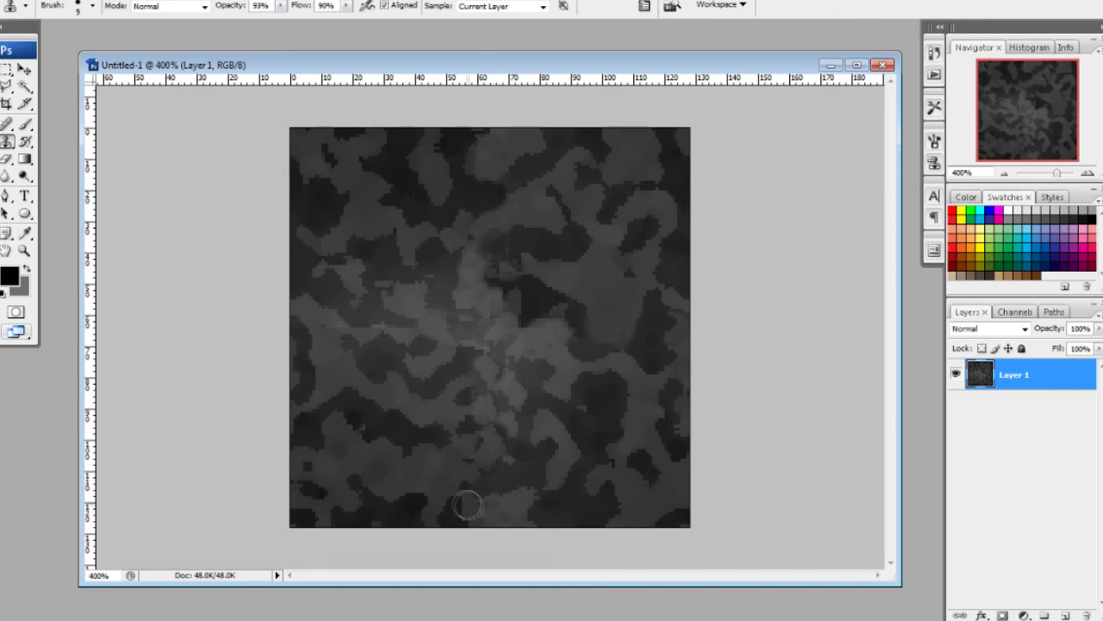
Clone adjacent texture over the remaining horizontal seam in the left half of the image
left_click(319, 333, "alt")
left_click(328, 330)
left_click(340, 328)
left_click(356, 329, "alt")
left_click(365, 308, "alt")
left_click(364, 325)
left_click(375, 318)
left_click(382, 318)
left_click(399, 322)
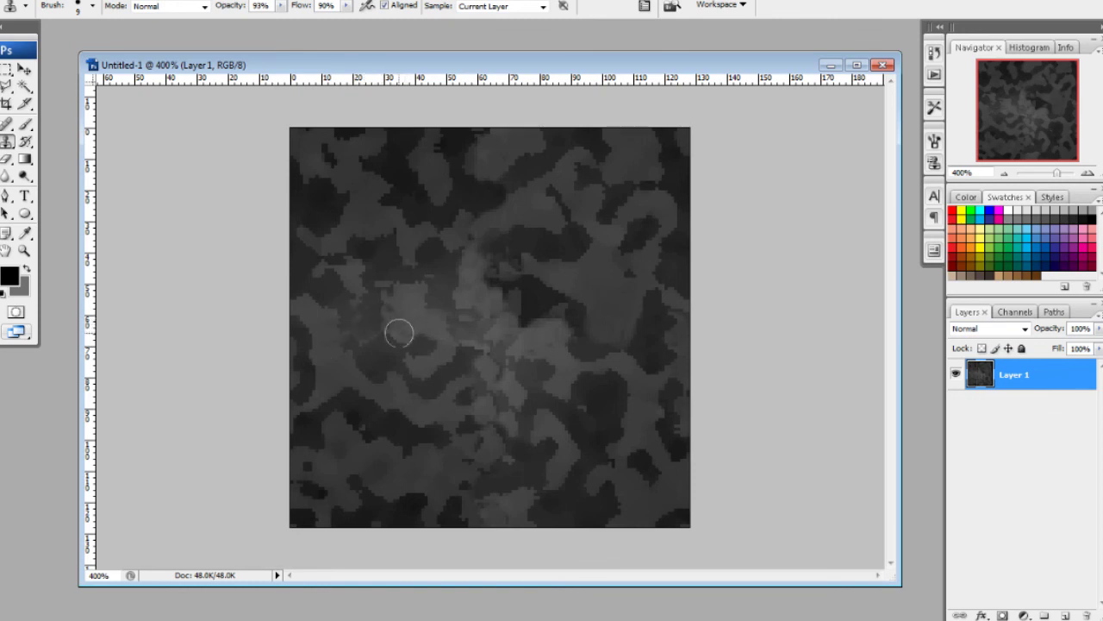
Extend the dark patch just right of the centre with cloned dark texture to break up its straight lower edge
left_click(529, 330)
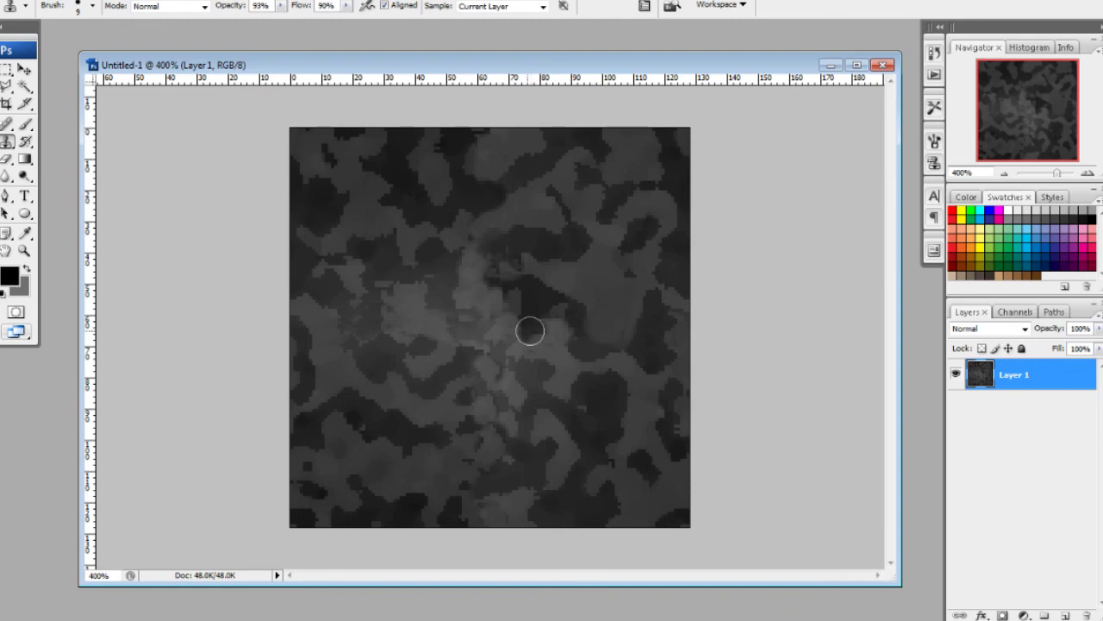
left_click(544, 301, "alt")
left_click(528, 323)
left_click_drag(529, 324, 522, 330)
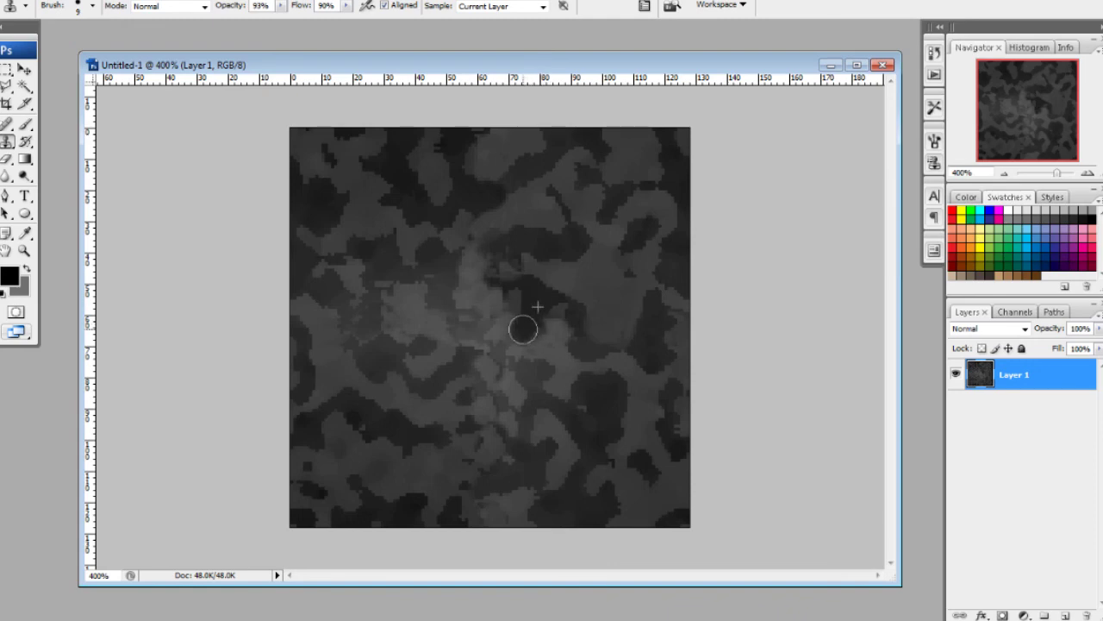
Enlarge the canvas to 256 × 256 pixels, keeping the texture anchored in the centre
left_click(86, 4)
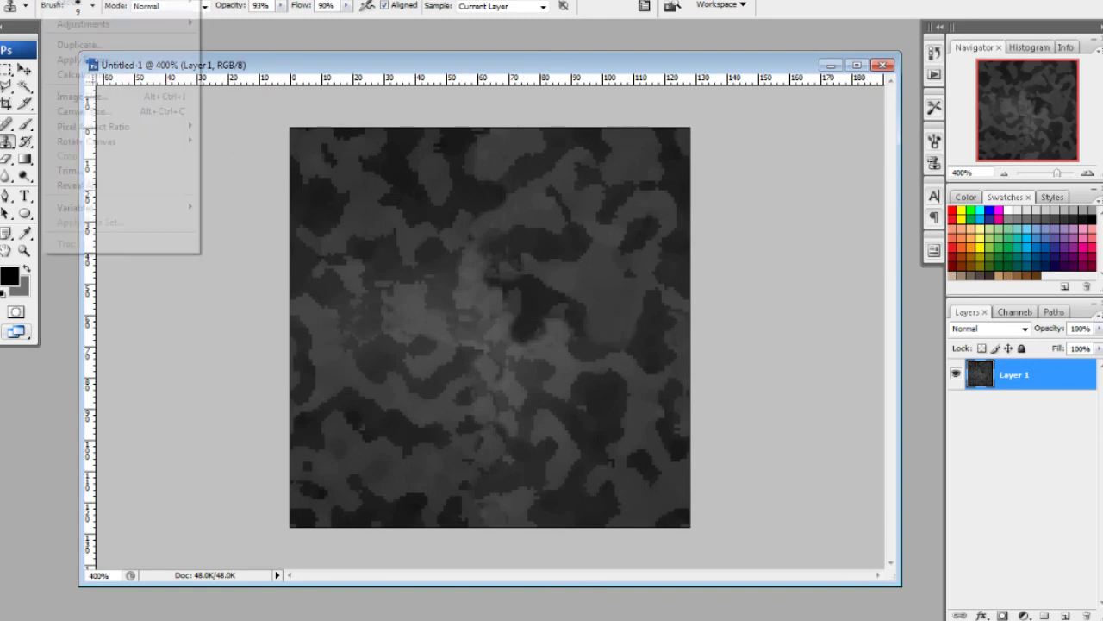
left_click(82, 107)
right_click(272, 215)
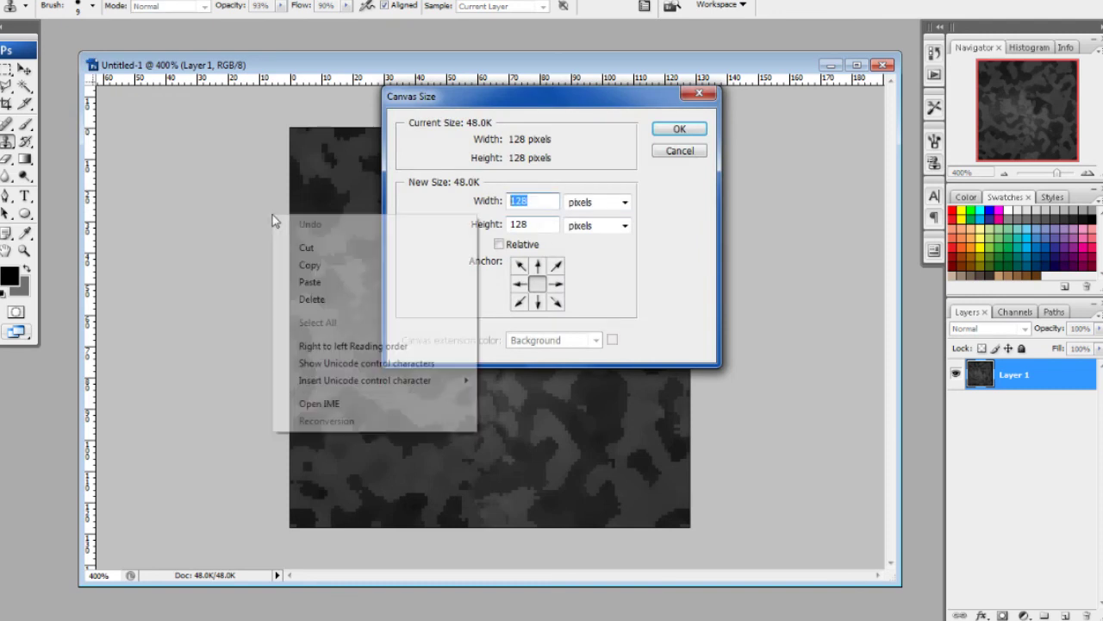
key("Escape")
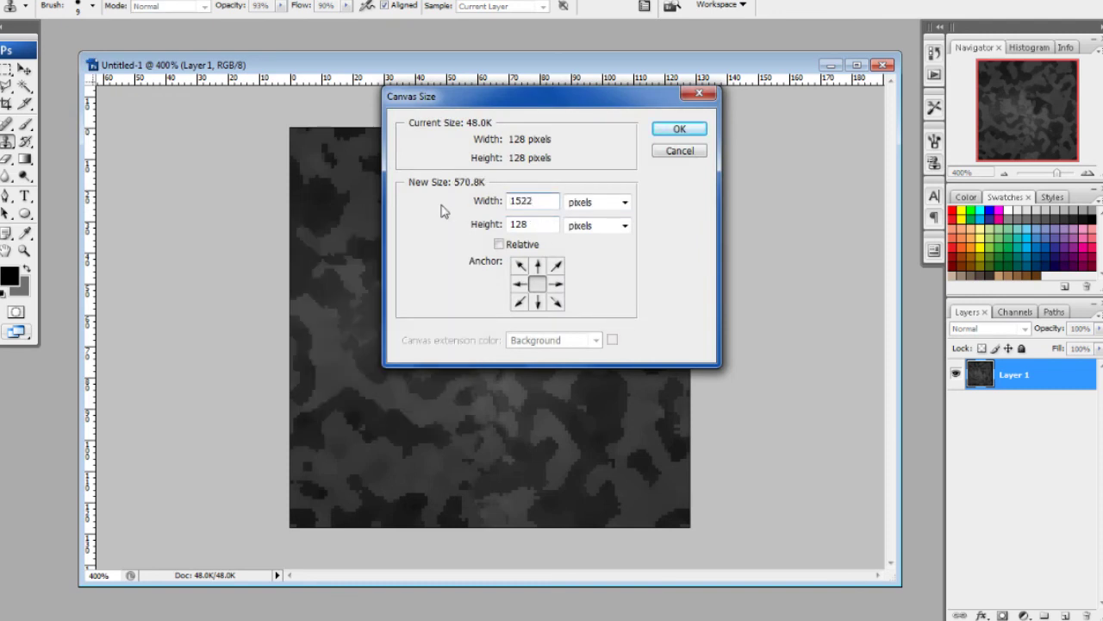
key("BackSpace")
key("BackSpace")
key("BackSpace")
type("256")
key("Tab")
type("256")
key("Return")
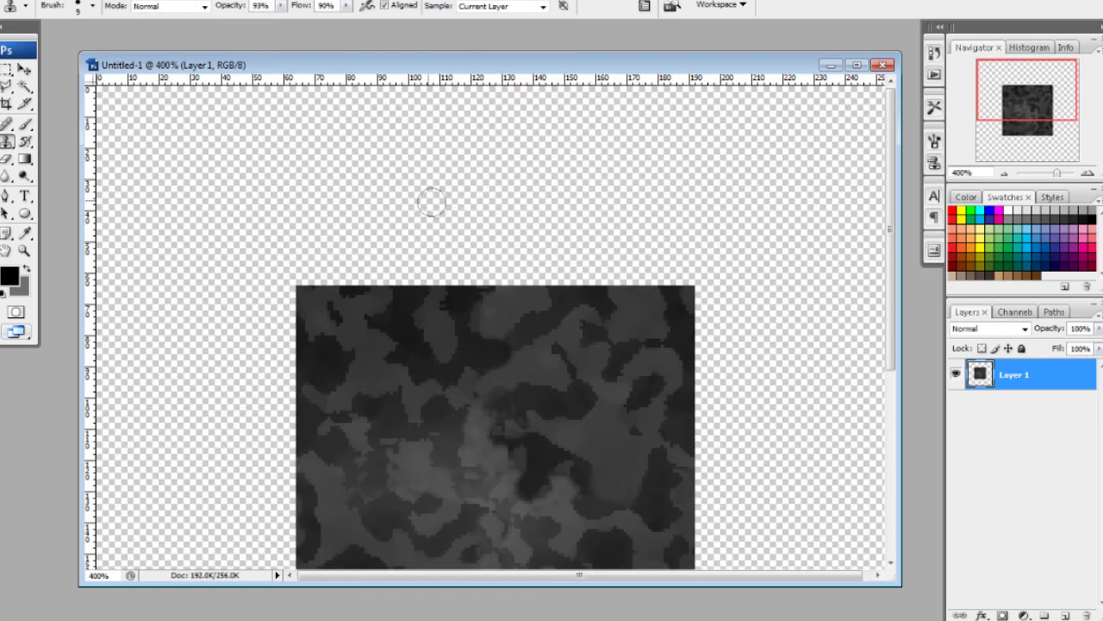
Duplicate the texture layer and place the copy beside the original's right edge
key("ctrl+minus")
key("v")
key("ctrl+j")
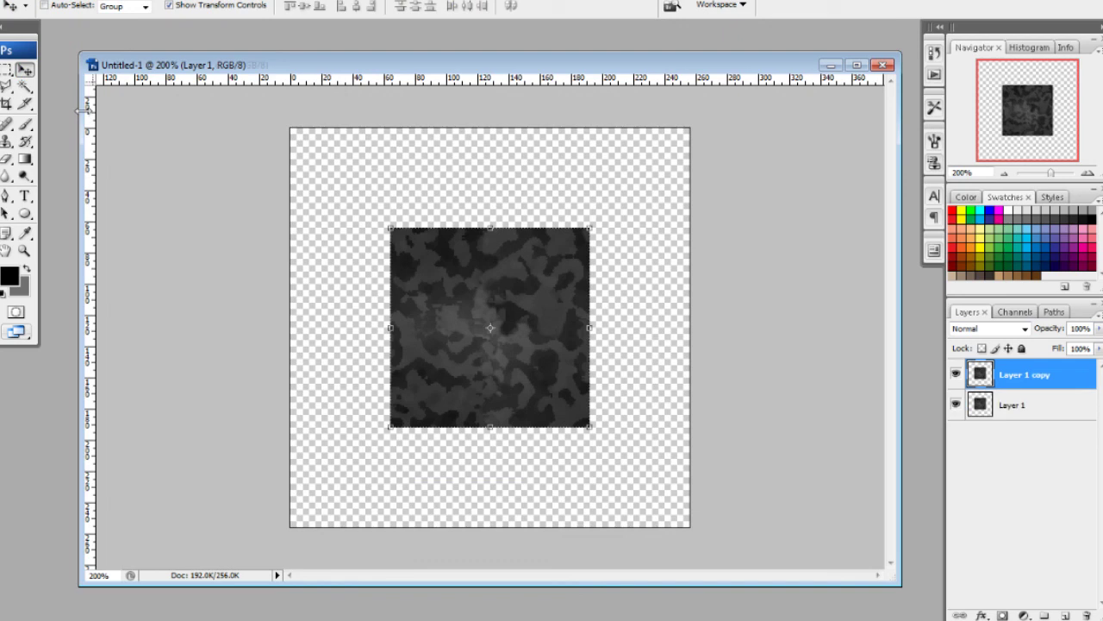
left_click_drag(432, 284, 627, 291)
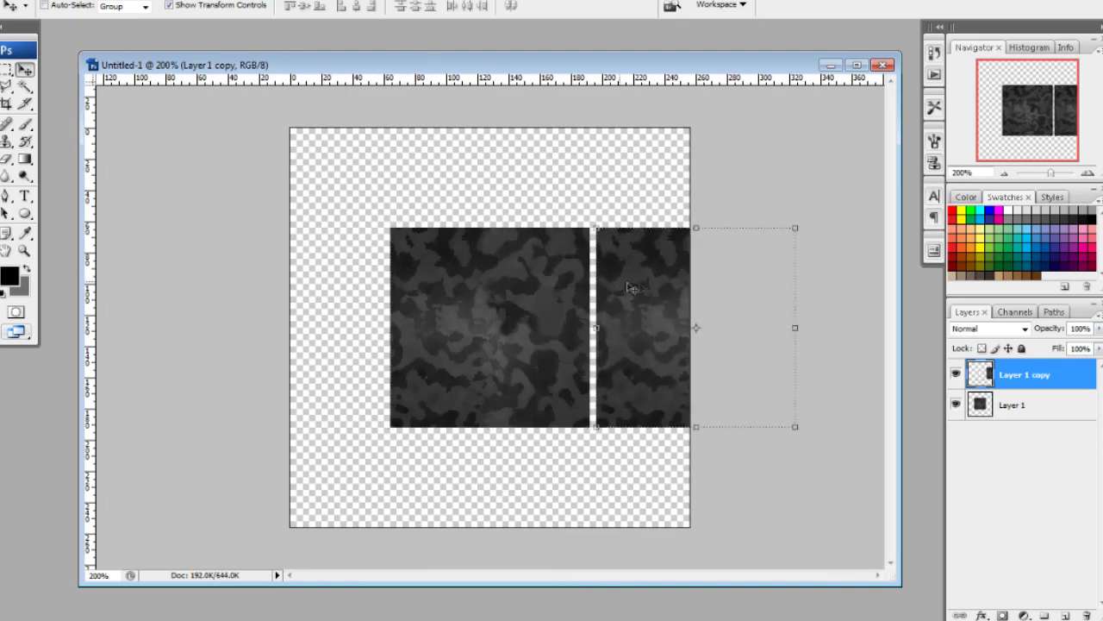
Duplicate Layer 1 again and place the copy flush against the original's top edge
left_click(1040, 415)
key("ctrl+j")
left_click_drag(572, 404, 581, 205)
left_click(1030, 435)
key("ctrl+j")
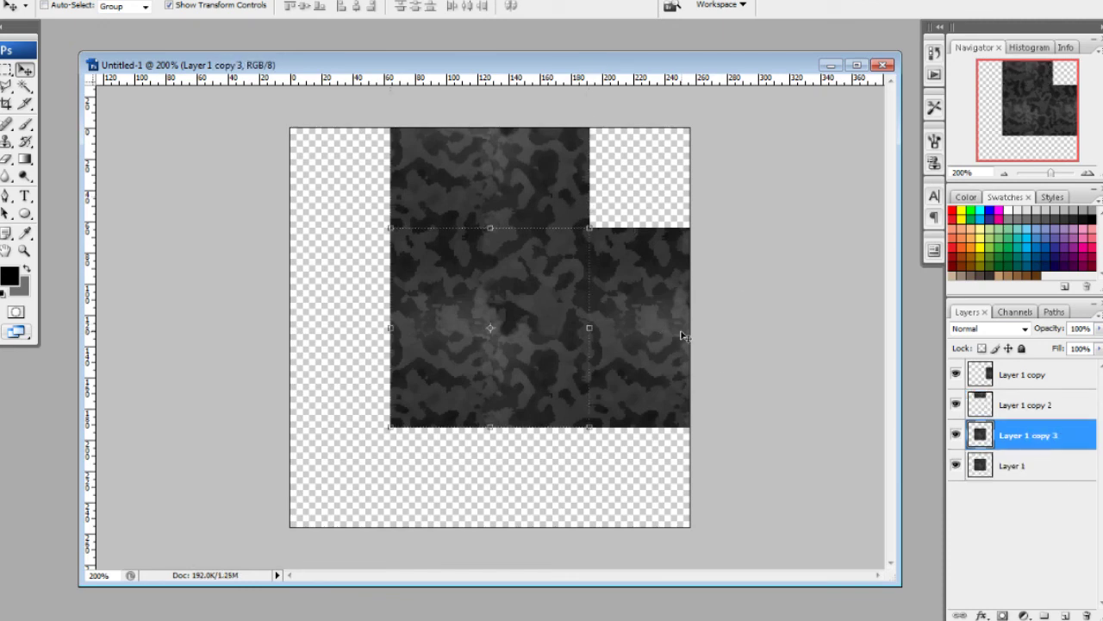
key("Delete")
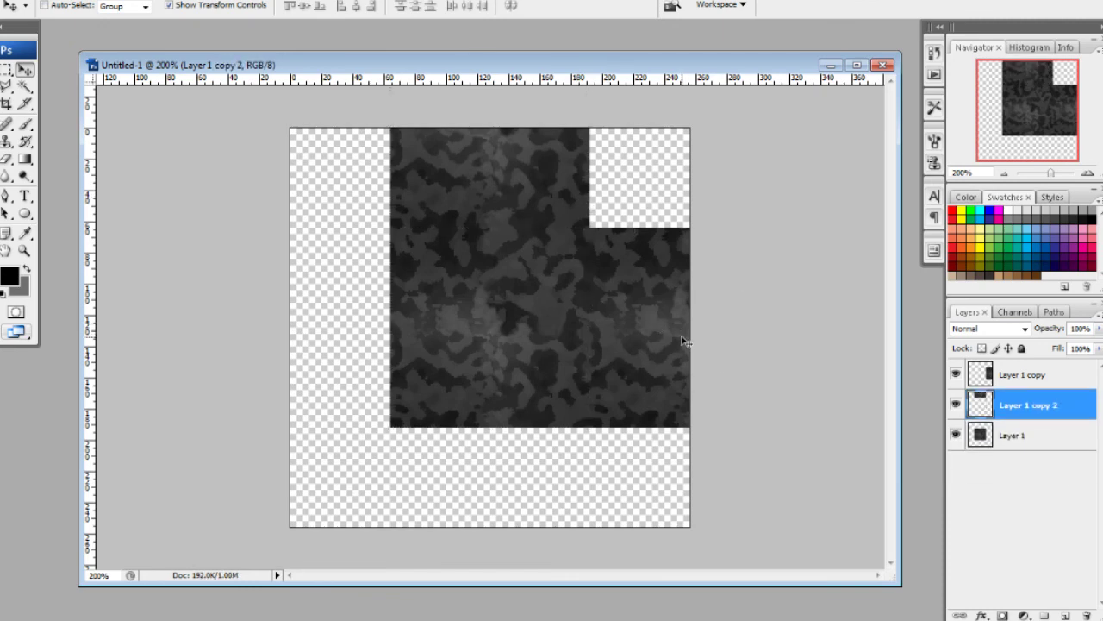